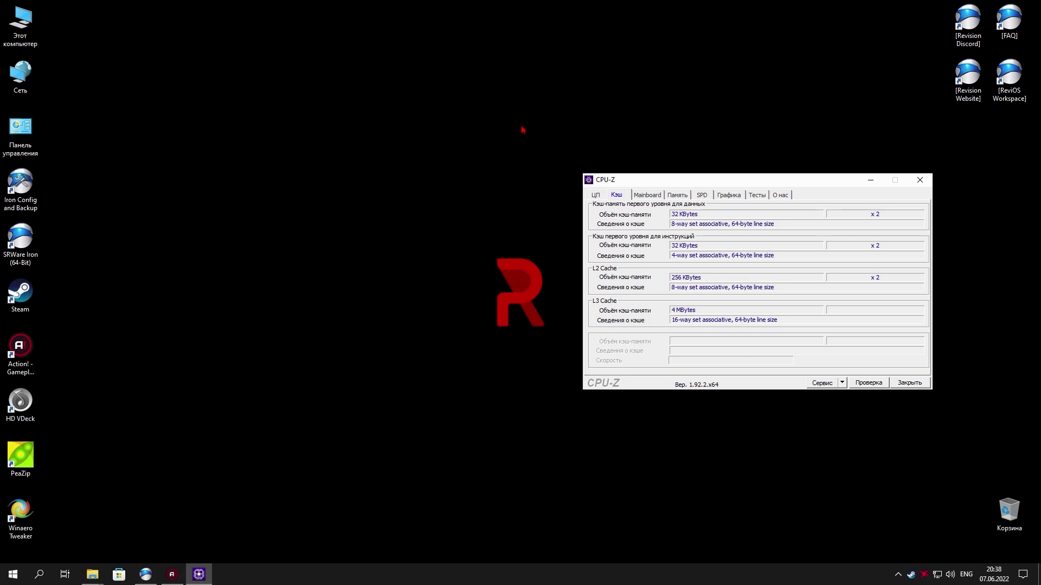
Check the mainboard and memory details in CPU-Z, and view the SPD data of memory Slot #2
{"action": "left_click", "coordinate": [653, 195]}
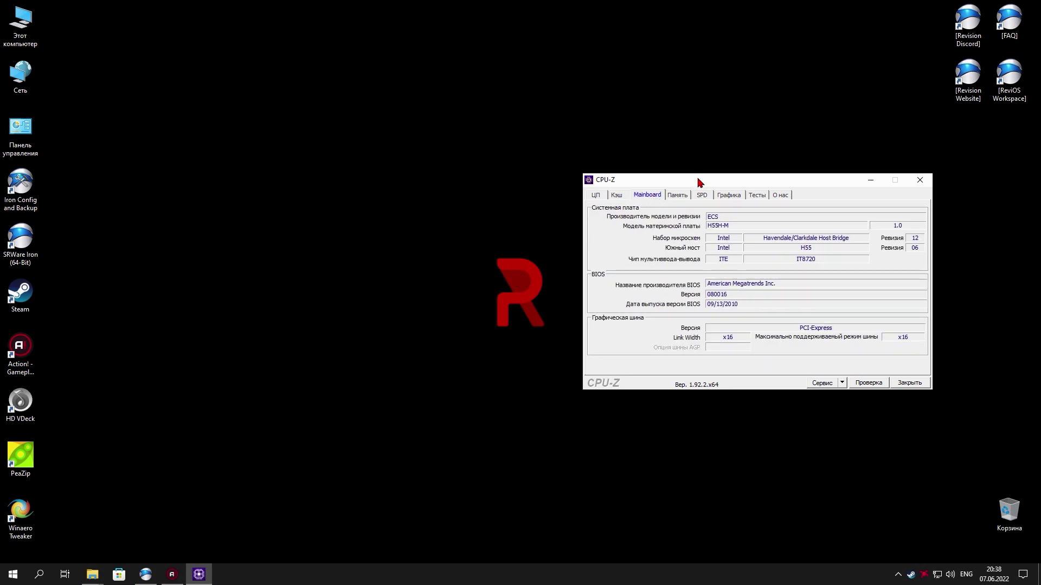
{"action": "left_click", "coordinate": [677, 195]}
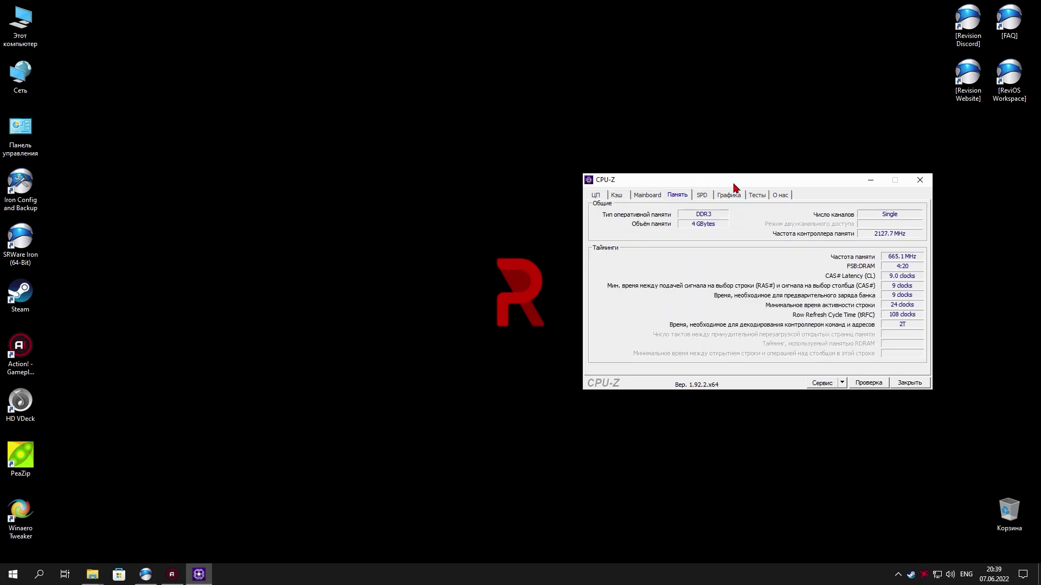
{"action": "left_click", "coordinate": [701, 196]}
{"action": "left_click", "coordinate": [649, 217]}
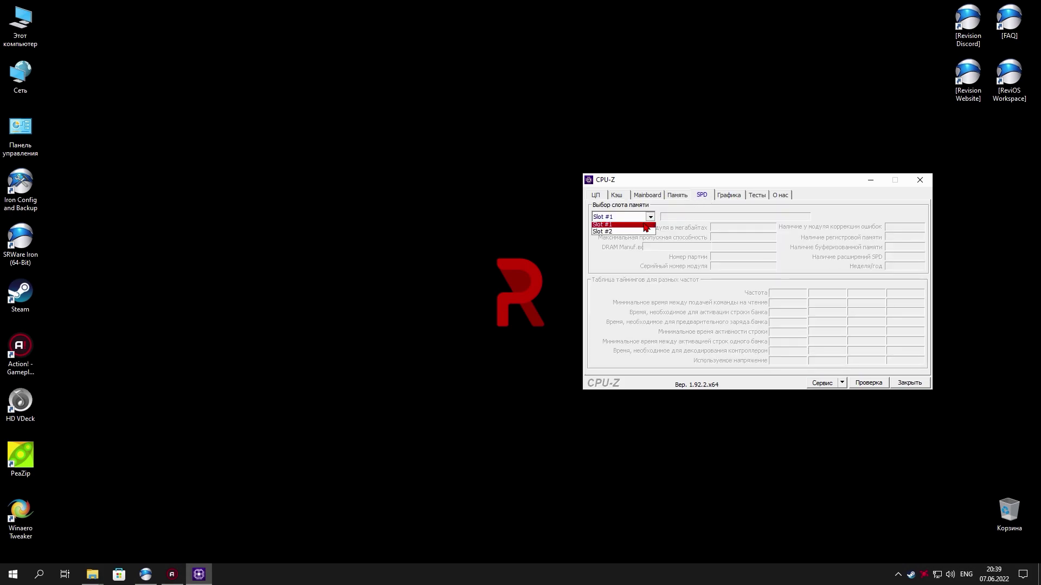
{"action": "left_click", "coordinate": [642, 231]}
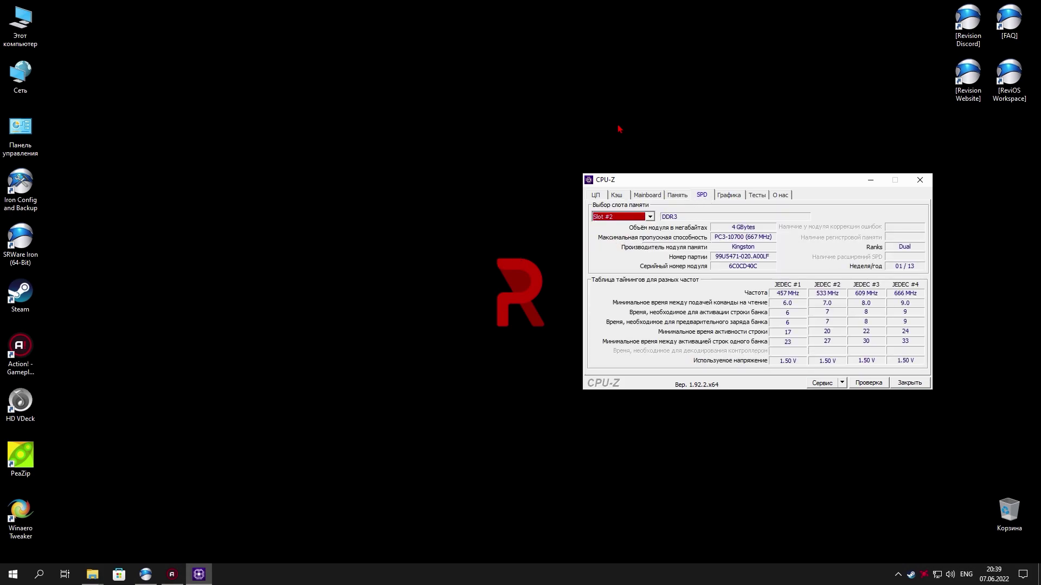
Review the graphics card details and its available performance levels, and close CPU-Z
{"action": "left_click", "coordinate": [729, 196]}
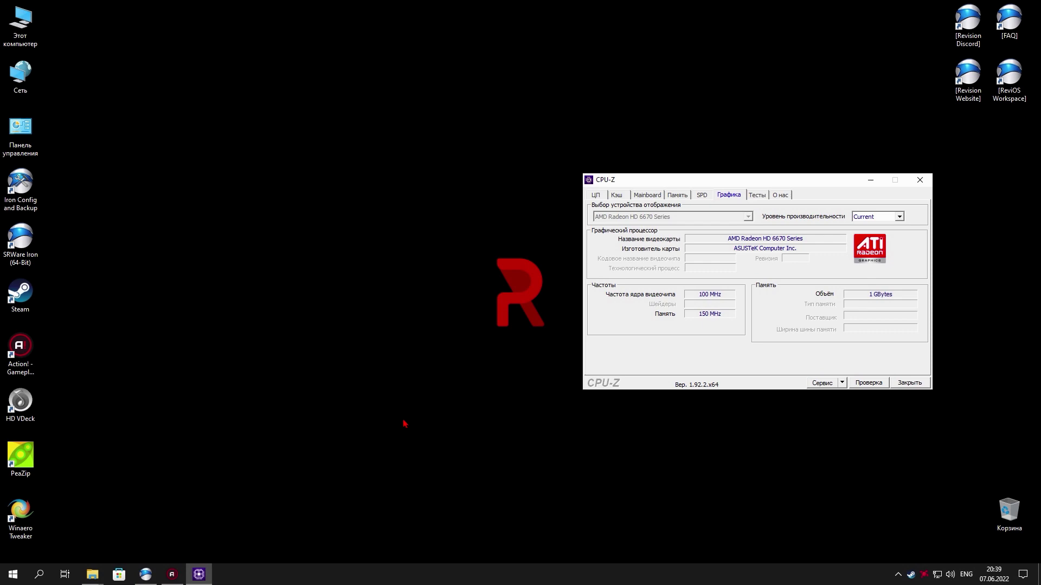
{"action": "left_click", "coordinate": [900, 217]}
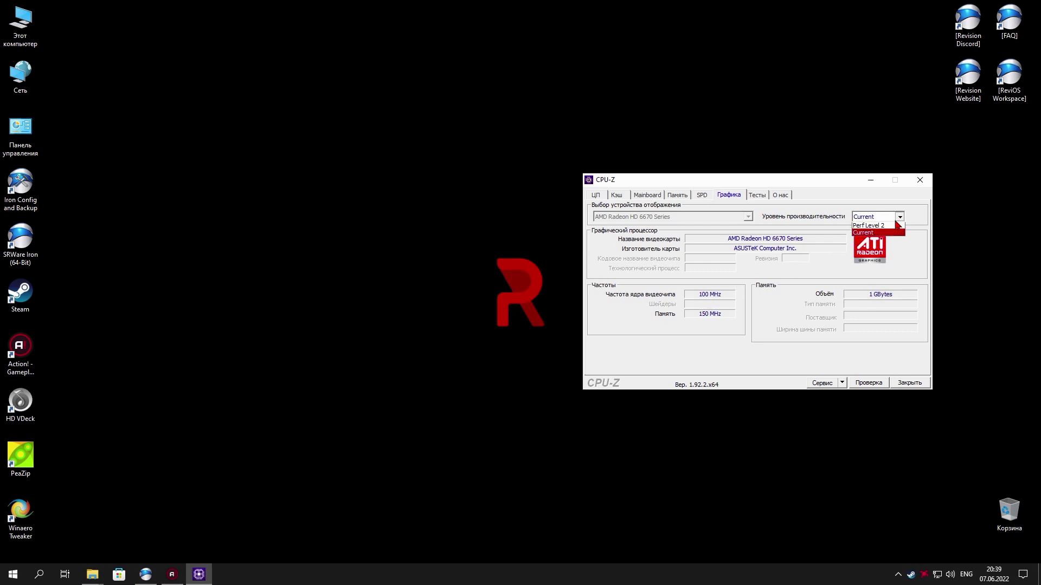
{"action": "left_click", "coordinate": [888, 225]}
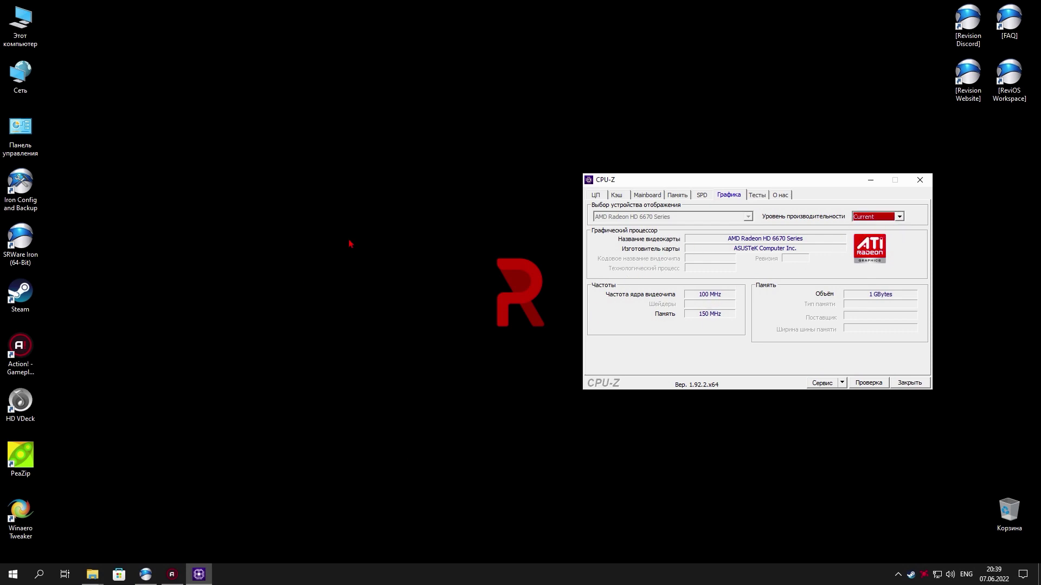
{"action": "left_click", "coordinate": [916, 382]}
{"action": "left_click_drag", "start_coordinate": [810, 223], "coordinate": [424, 449]}
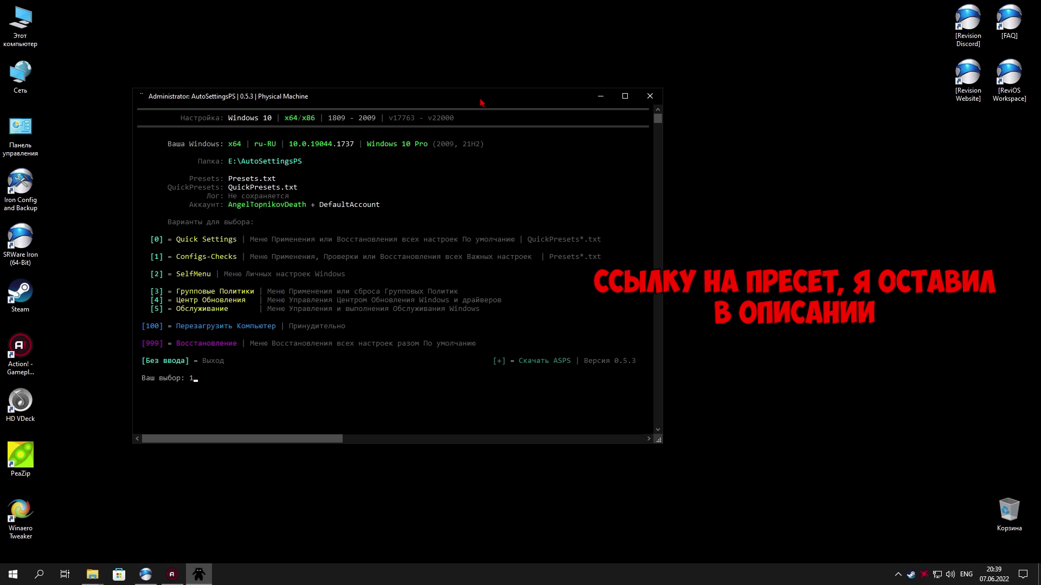
Selectively apply Configs-Checks groups 1, 2, 3, 4, 7, 8, 9 and 13 through 19 in AutoSettingsPS, and return to its main menu
{"action": "type", "text": "1"}
{"action": "key", "text": "Return"}
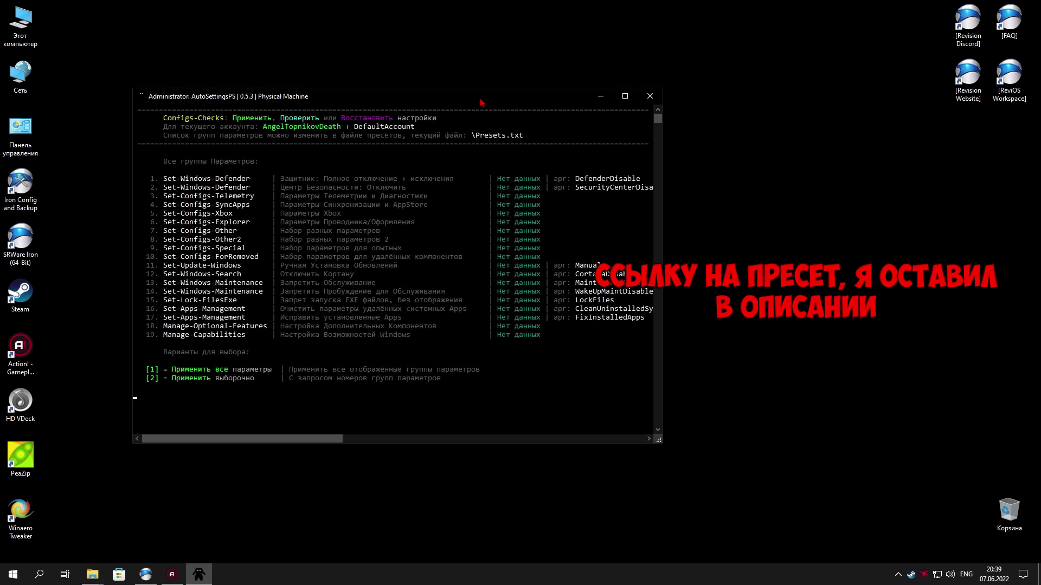
{"action": "type", "text": "2"}
{"action": "key", "text": "Return"}
{"action": "type", "text": "13, 14, 15, 16, 17, 18, 19"}
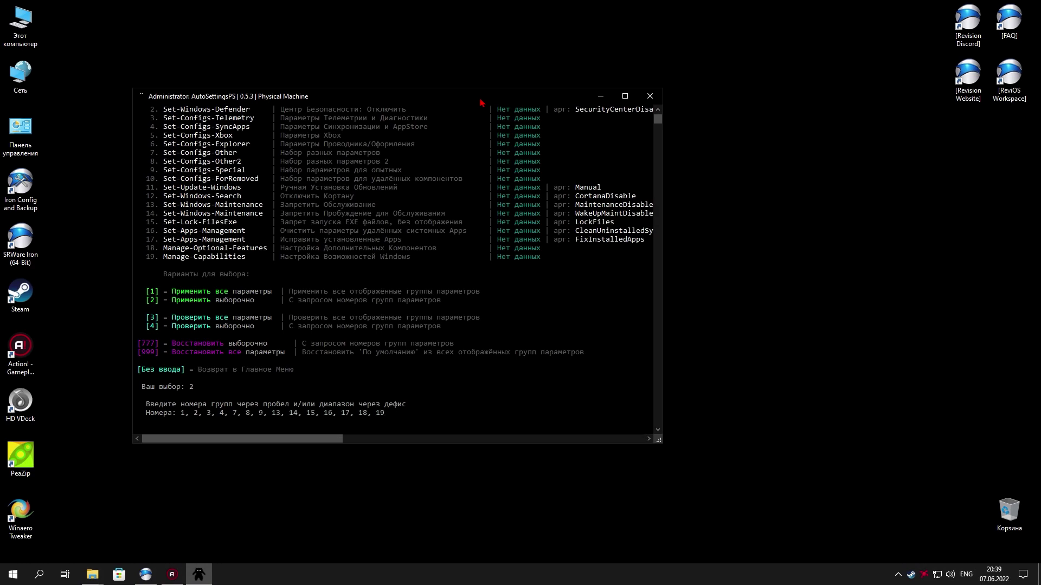
{"action": "key", "text": "Return"}
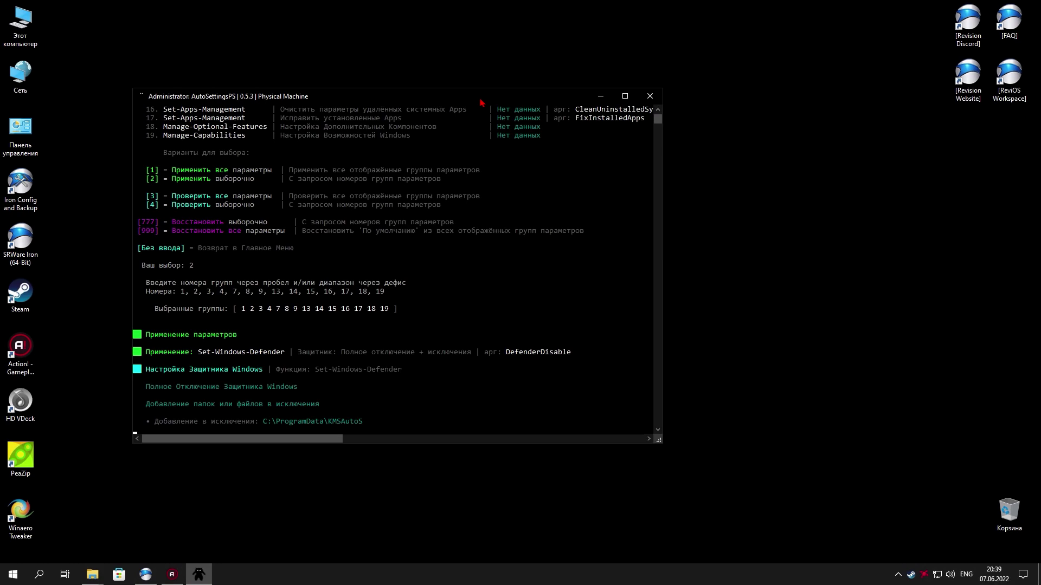
{"action": "left_click_drag", "start_coordinate": [480, 102], "coordinate": [581, 116]}
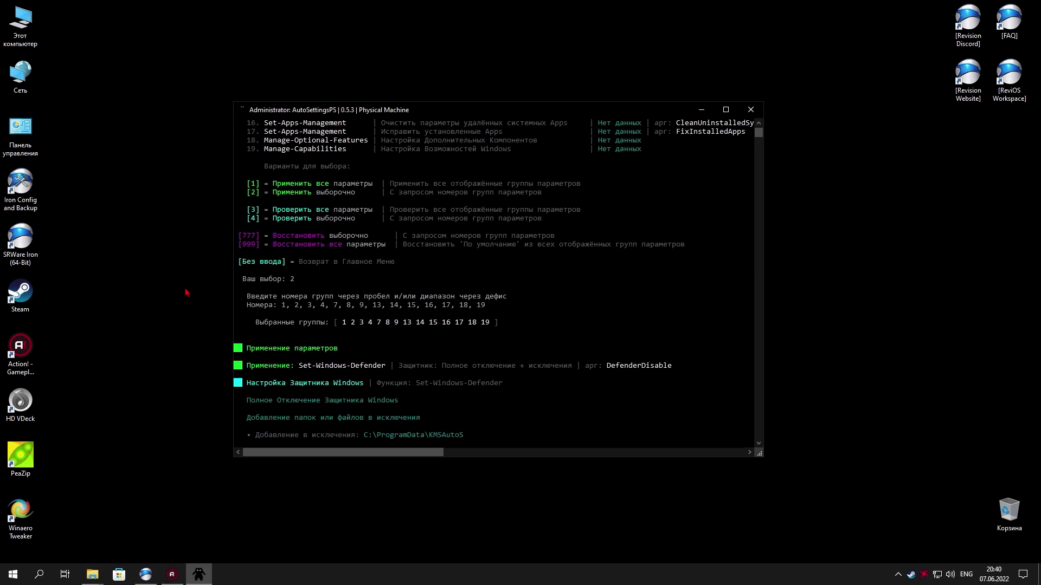
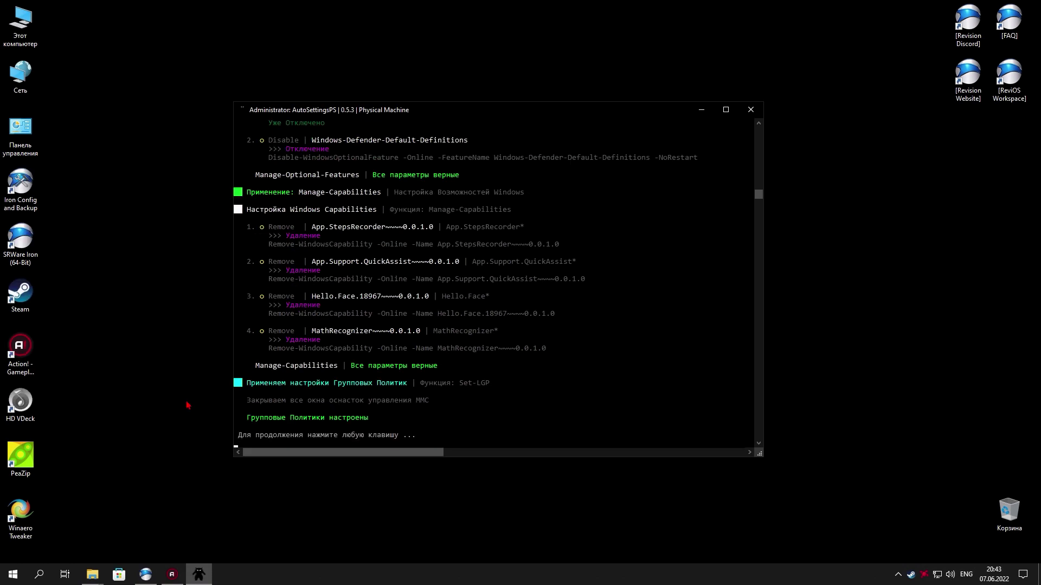
{"action": "key", "text": "Return"}
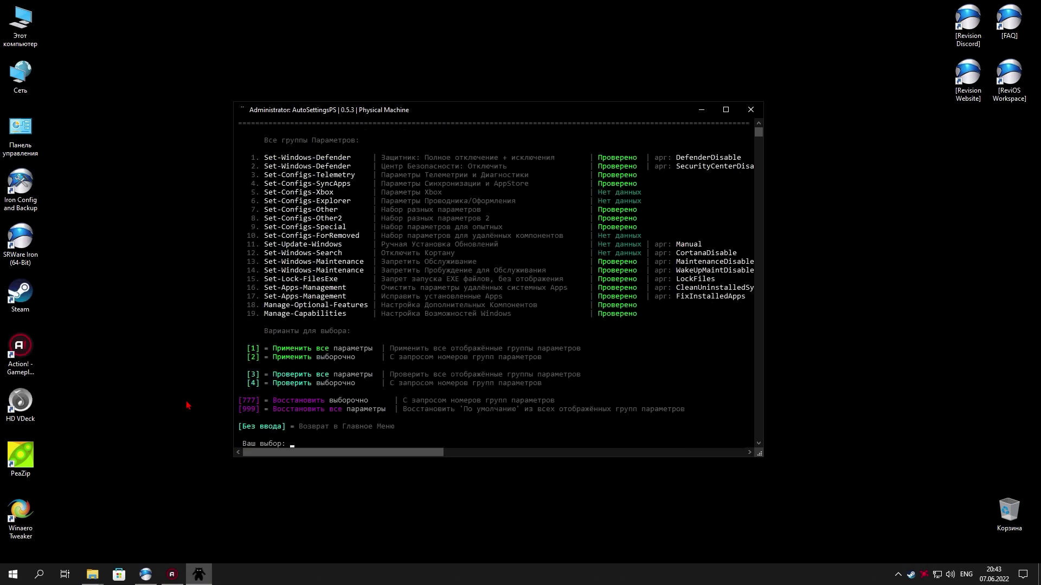
{"action": "key", "text": "Return"}
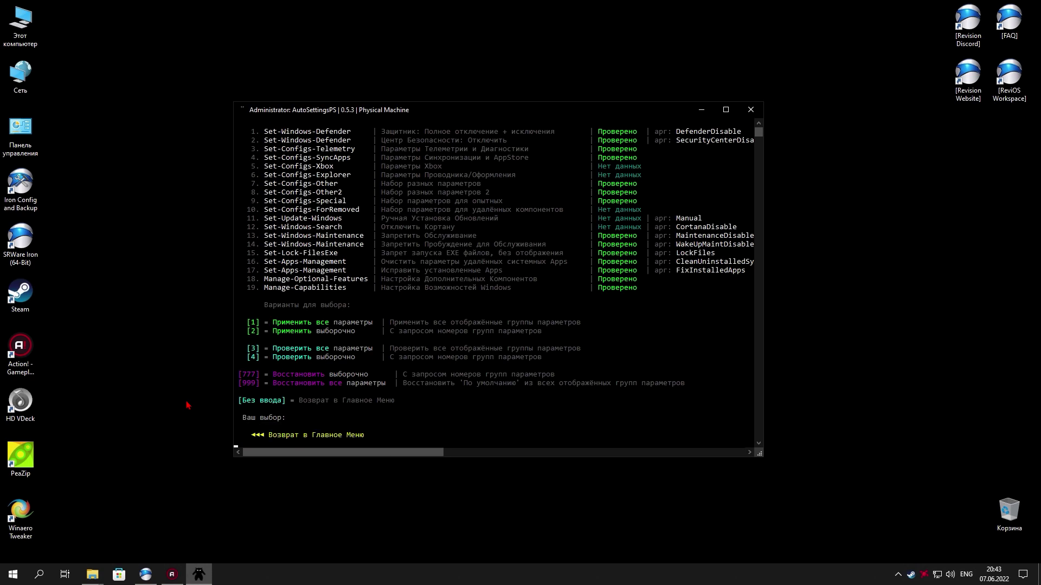
Disable the Windows event logs through the SelfMenu personal settings
{"action": "key", "text": "Return"}
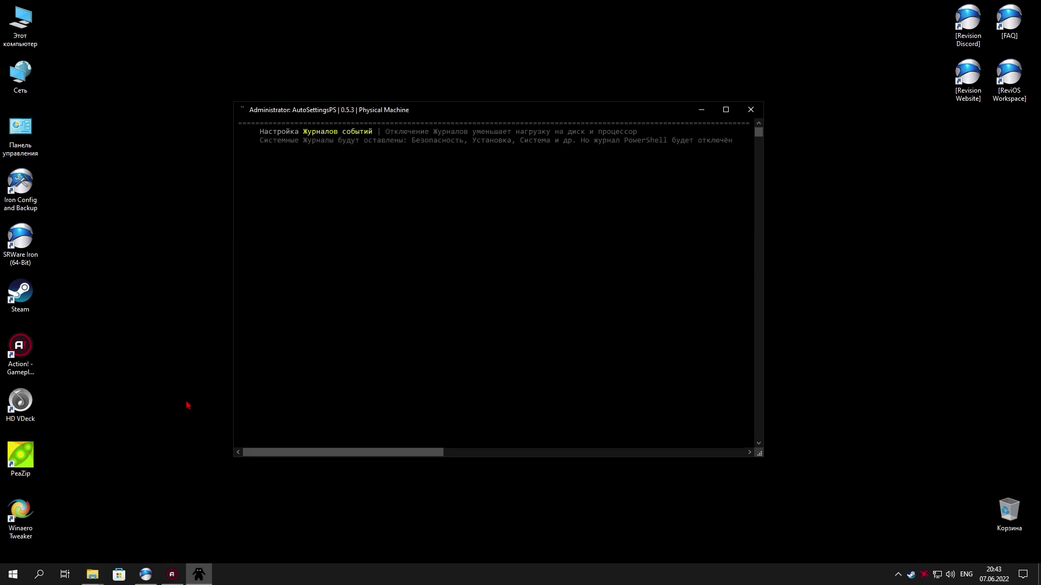
{"action": "type", "text": "1"}
{"action": "key", "text": "Return"}
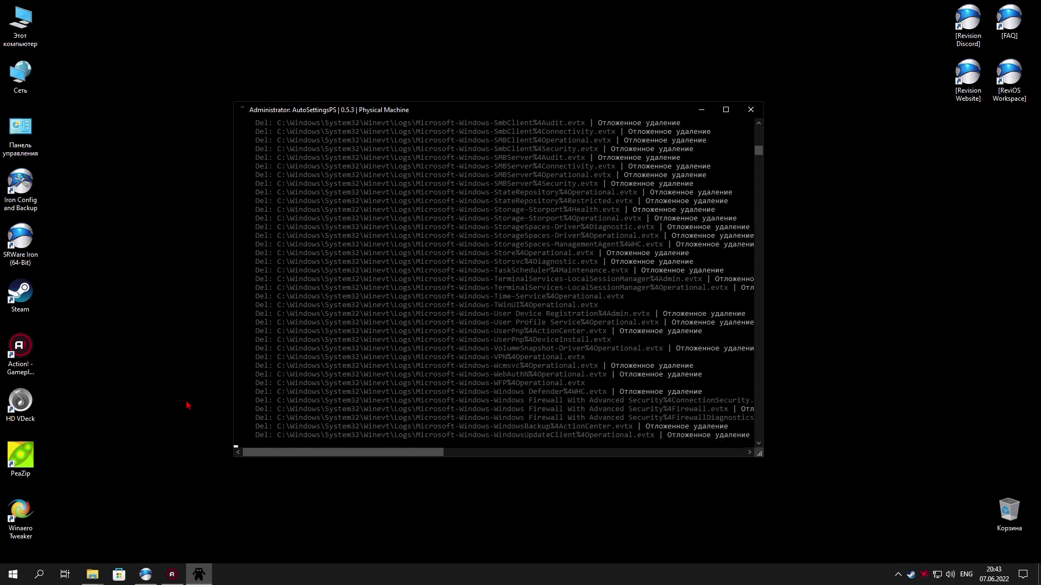
{"action": "key", "text": "Return"}
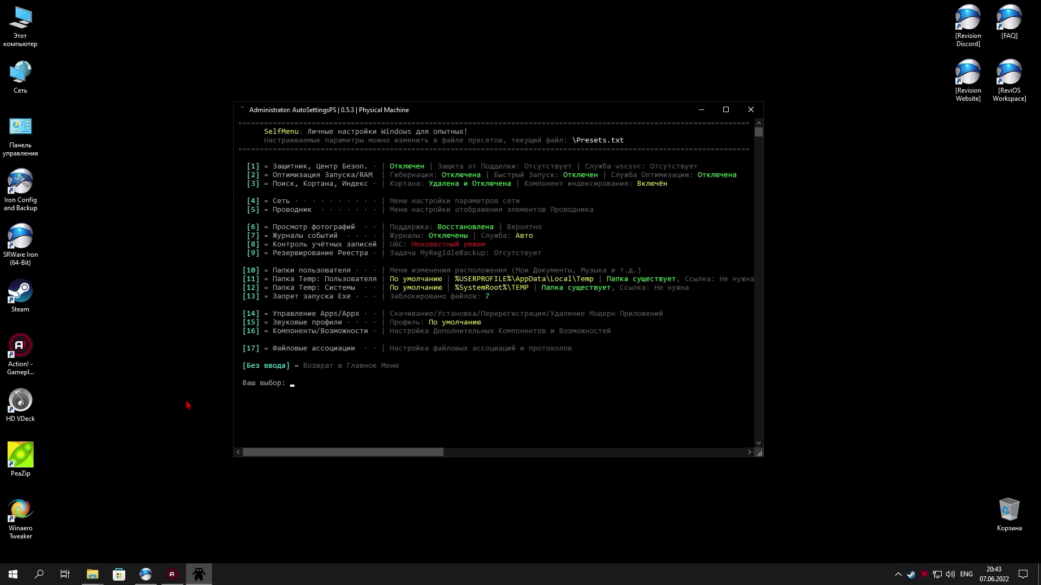
Remove all Apps listed for deletion through the Apps/Appx management in SelfMenu
{"action": "type", "text": "14"}
{"action": "key", "text": "Return"}
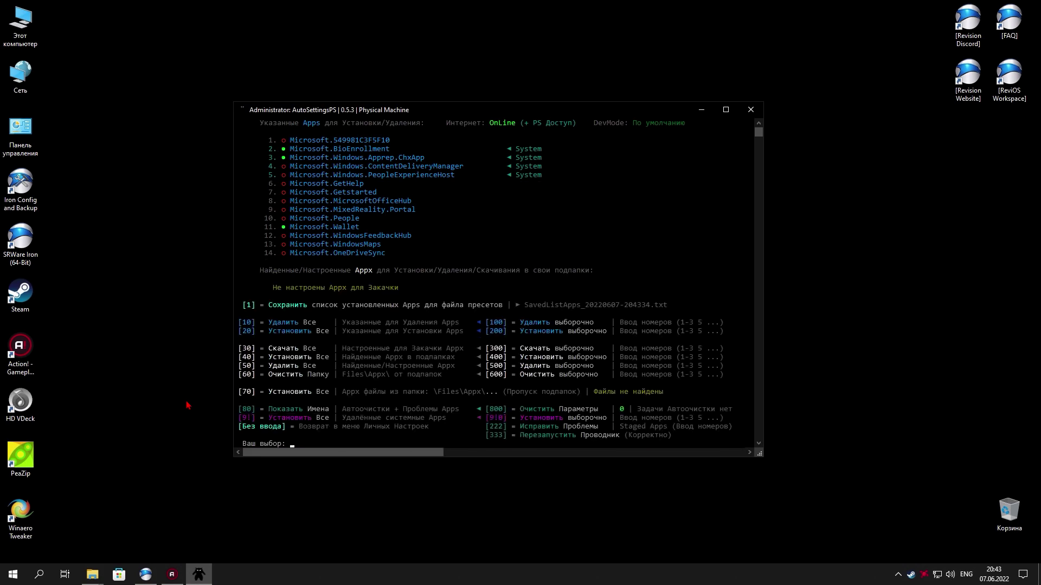
{"action": "type", "text": "10"}
{"action": "key", "text": "Return"}
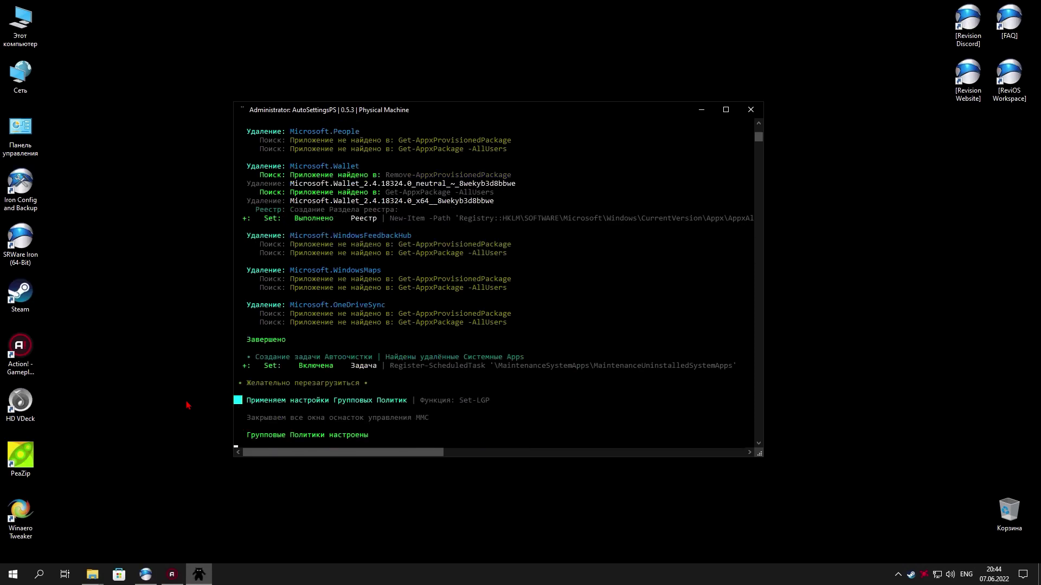
{"action": "key", "text": "Return"}
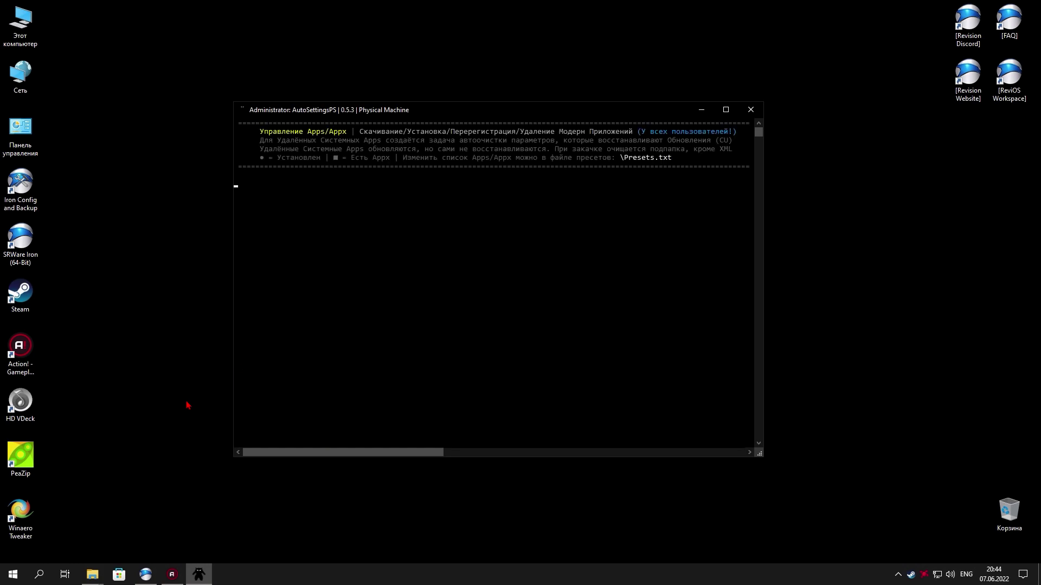
Go back from Apps/Appx management to the main menu and close AutoSettingsPS
{"action": "key", "text": "Return"}
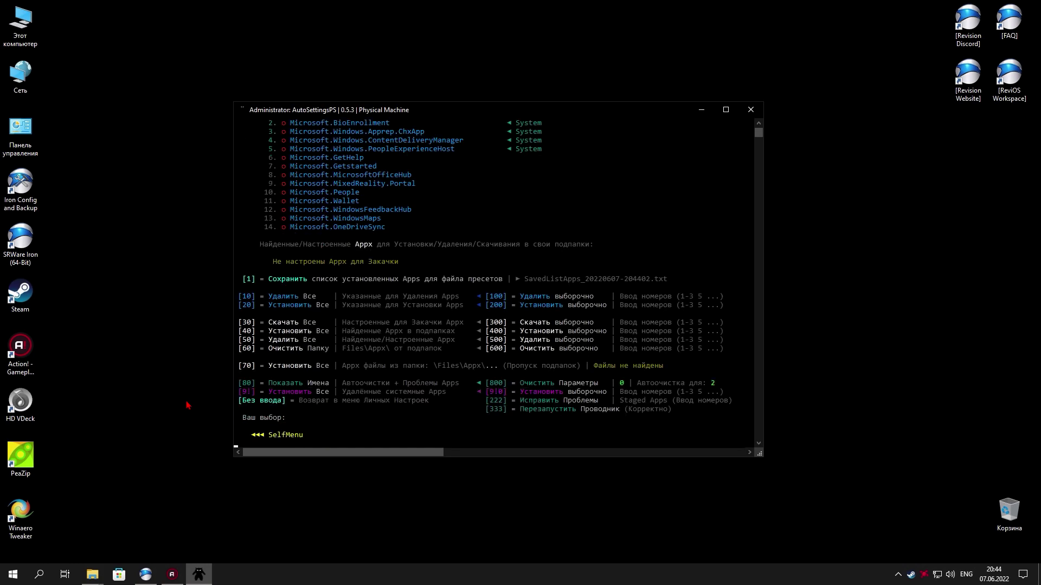
{"action": "key", "text": "Return"}
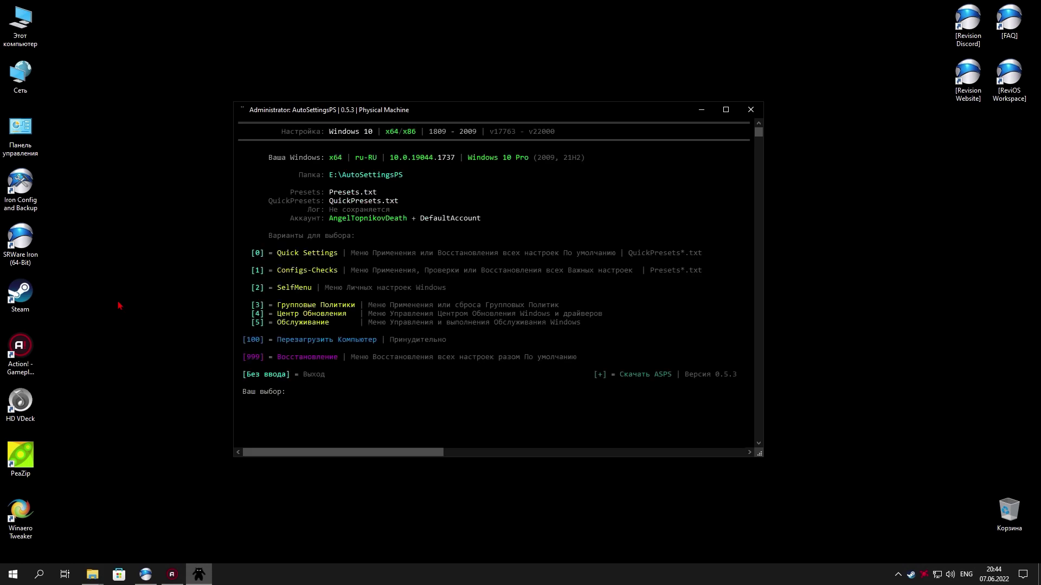
{"action": "left_click", "coordinate": [750, 109]}
Open the ReviOS Workspace web page from the desktop and find its section for enabling or disabling Notifications
{"action": "double_click", "coordinate": [1023, 91]}
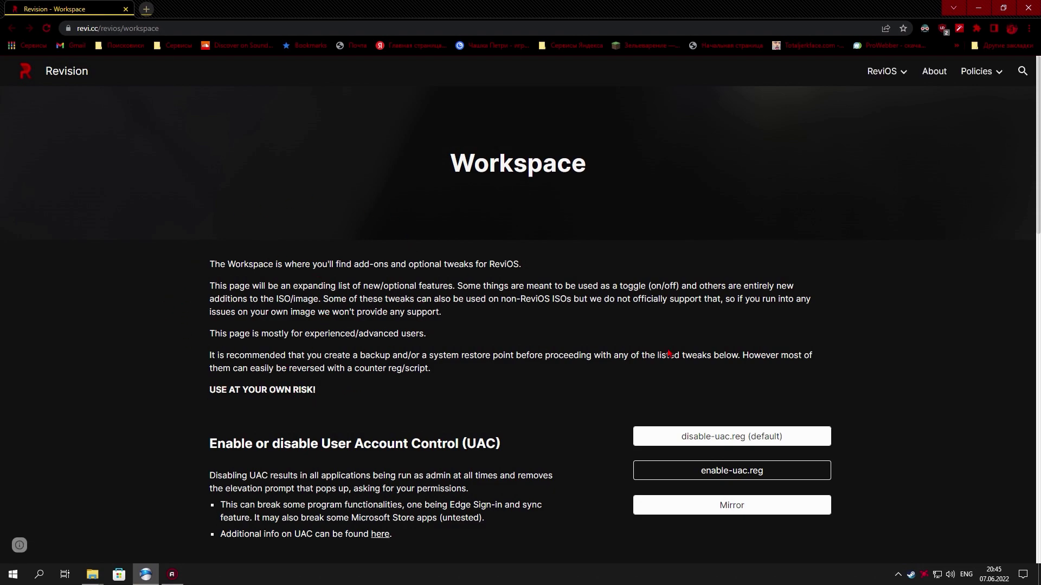
{"action": "scroll", "coordinate": [670, 354], "scroll_direction": "down", "scroll_amount": 14}
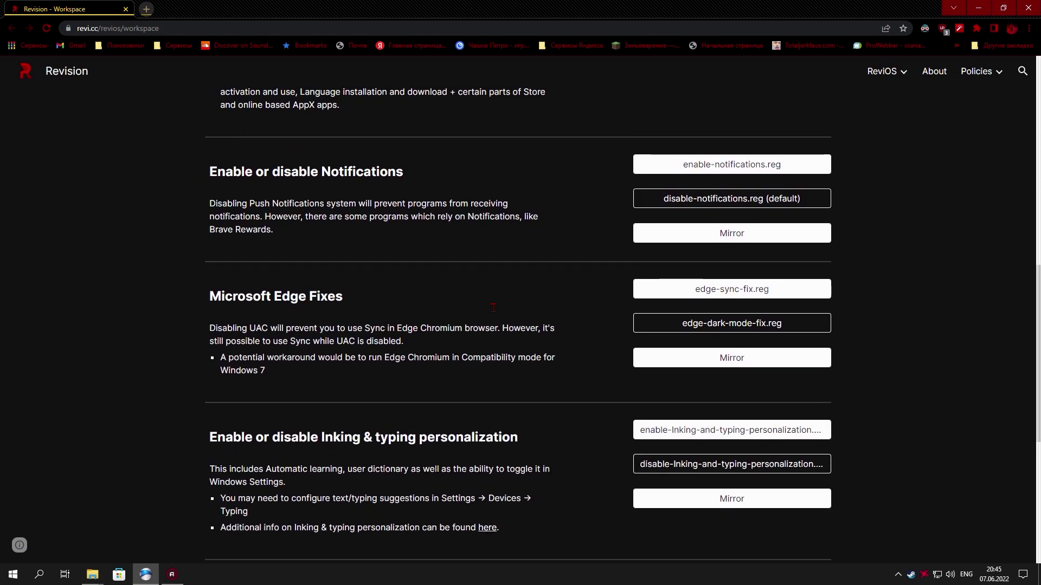
{"action": "scroll", "coordinate": [331, 385], "scroll_direction": "down", "scroll_amount": 5}
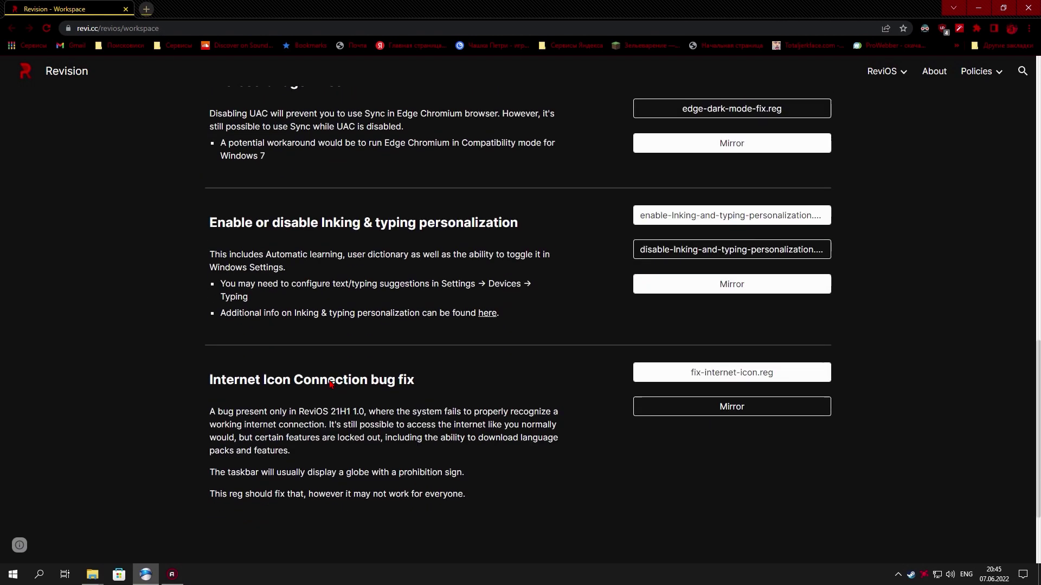
{"action": "scroll", "coordinate": [330, 382], "scroll_direction": "up", "scroll_amount": 4}
{"action": "scroll", "coordinate": [328, 380], "scroll_direction": "down", "scroll_amount": 1}
{"action": "scroll", "coordinate": [329, 380], "scroll_direction": "down", "scroll_amount": 1}
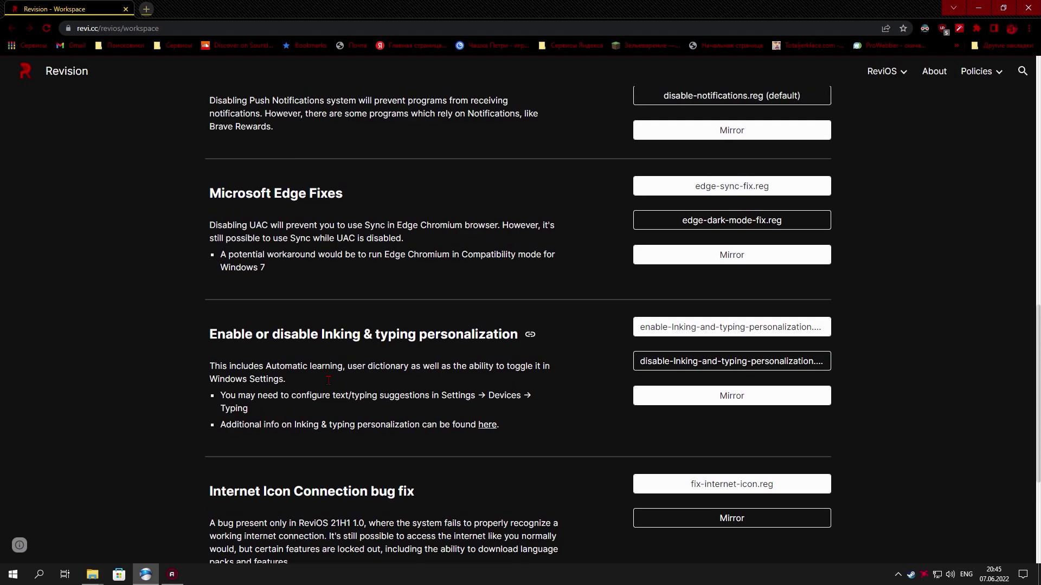
{"action": "scroll", "coordinate": [329, 381], "scroll_direction": "up", "scroll_amount": 3}
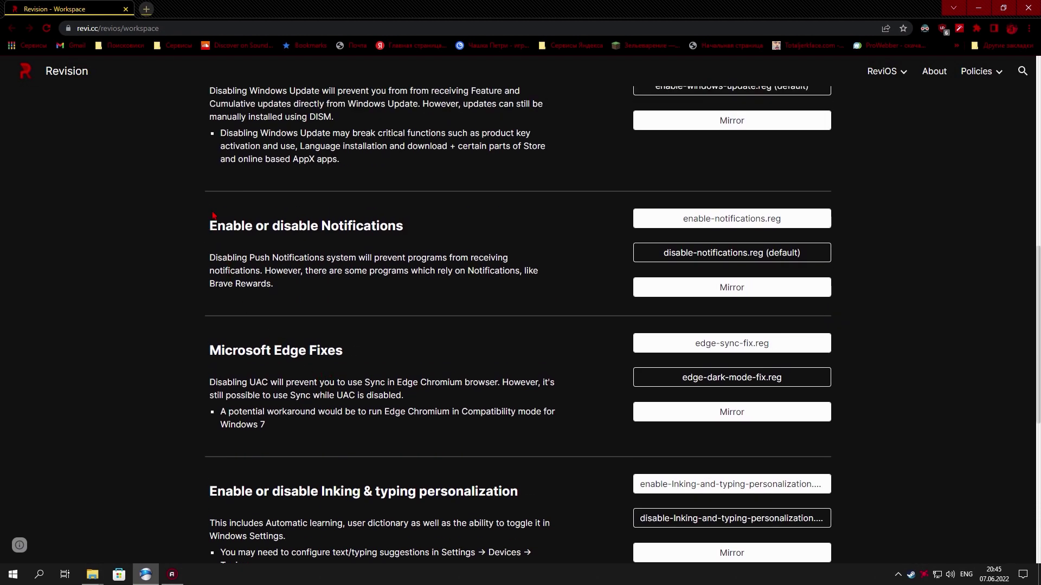
{"action": "left_click_drag", "start_coordinate": [212, 226], "coordinate": [382, 226]}
{"action": "left_click", "coordinate": [323, 283]}
Download enable-notifications.reg despite the virus-scan warning and show the file in its Downloads folder
{"action": "left_click", "coordinate": [673, 224]}
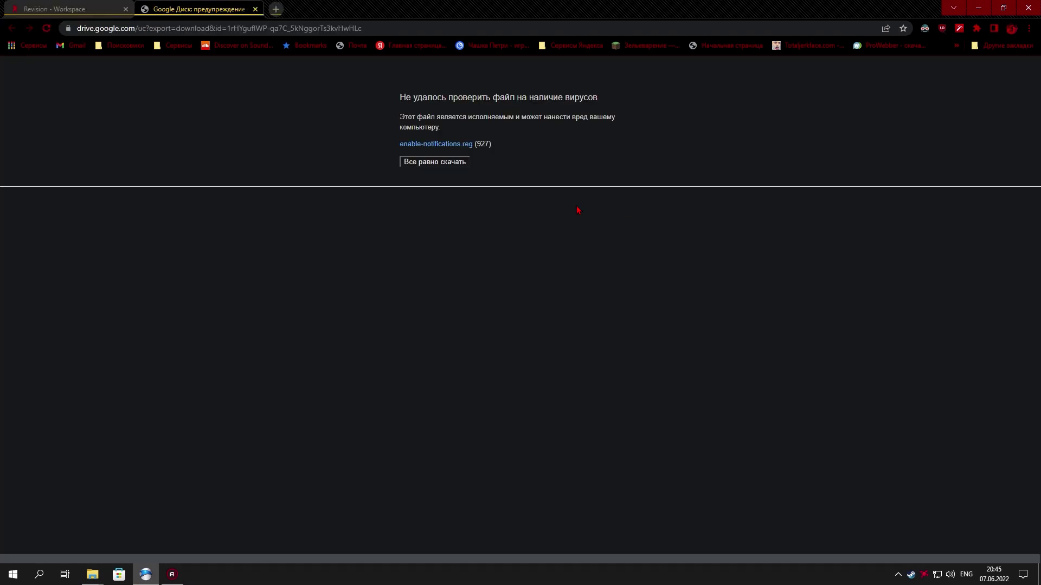
{"action": "left_click", "coordinate": [457, 163]}
{"action": "left_click", "coordinate": [420, 280]}
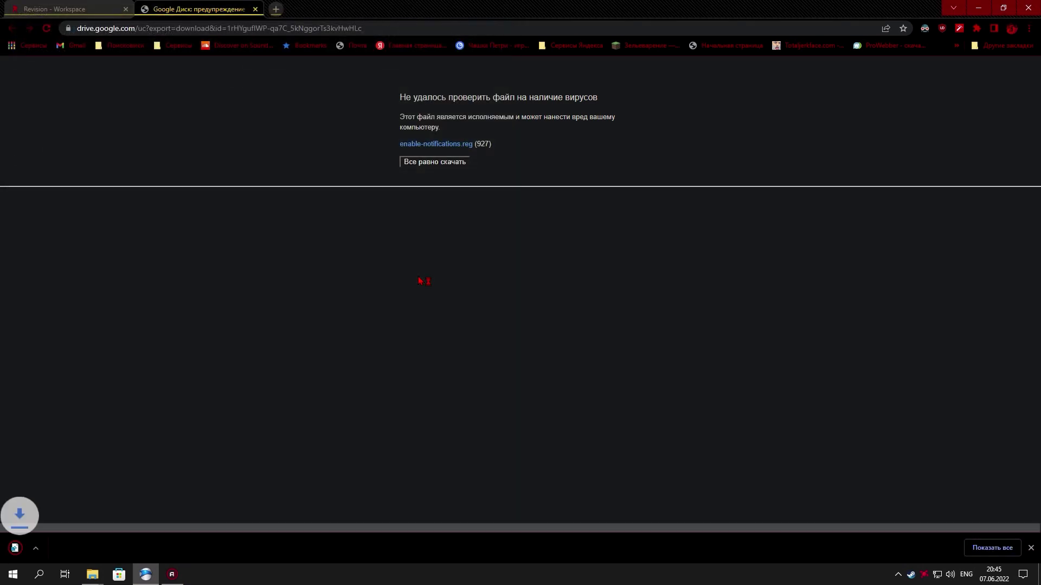
{"action": "left_click", "coordinate": [115, 548]}
{"action": "left_click", "coordinate": [135, 477]}
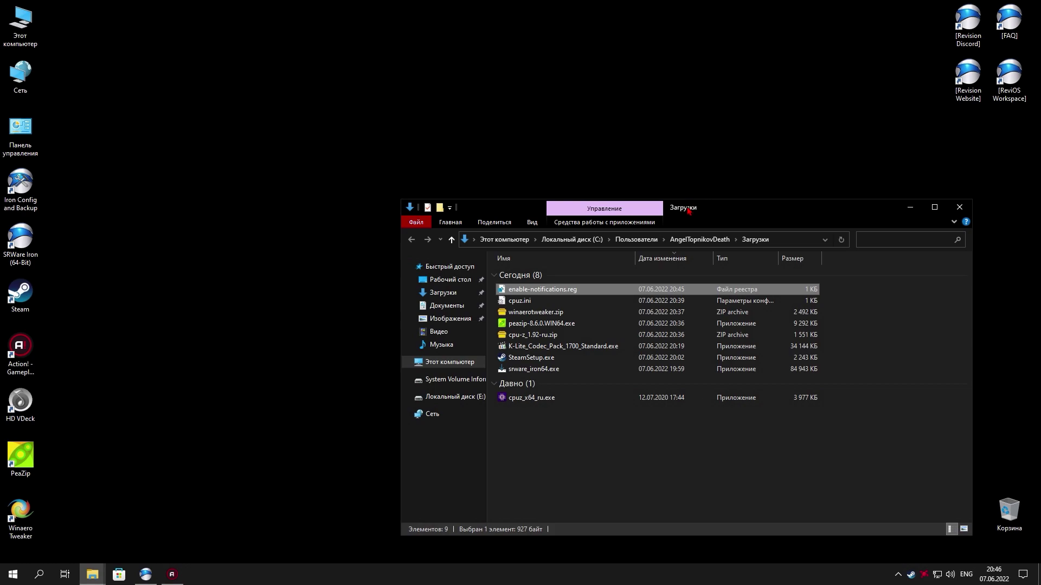
Merge enable-notifications.reg into the Windows registry and confirm the addition
{"action": "left_click_drag", "start_coordinate": [687, 211], "coordinate": [502, 134]}
{"action": "right_click", "coordinate": [359, 213]}
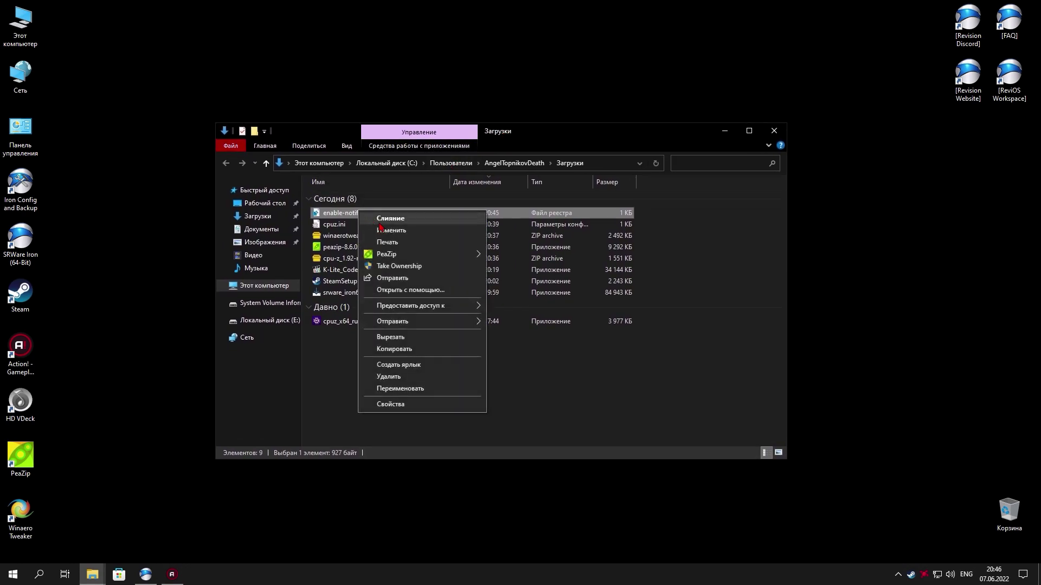
{"action": "left_click", "coordinate": [397, 222]}
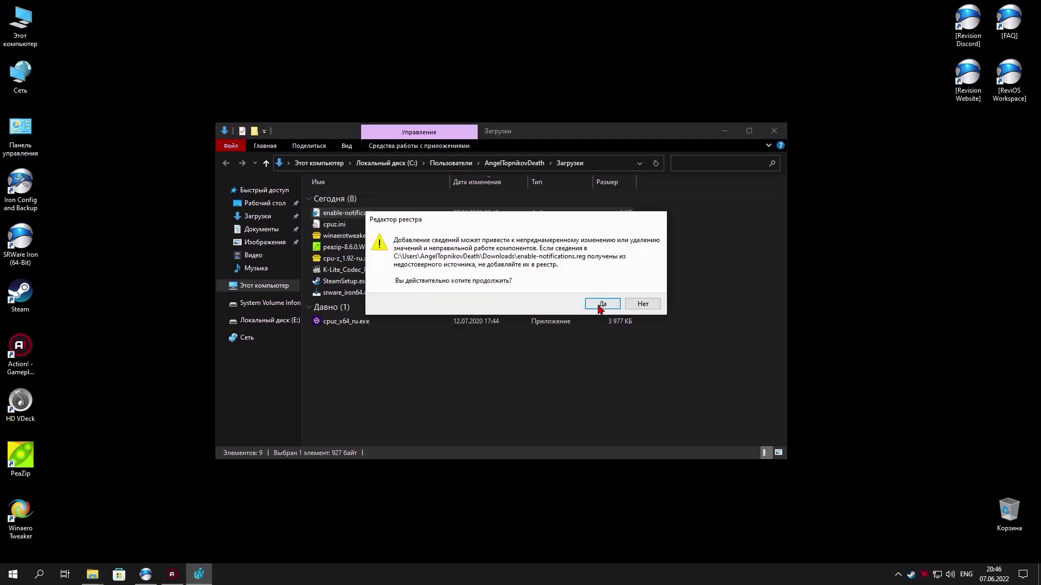
{"action": "left_click", "coordinate": [604, 301]}
{"action": "left_click", "coordinate": [640, 287]}
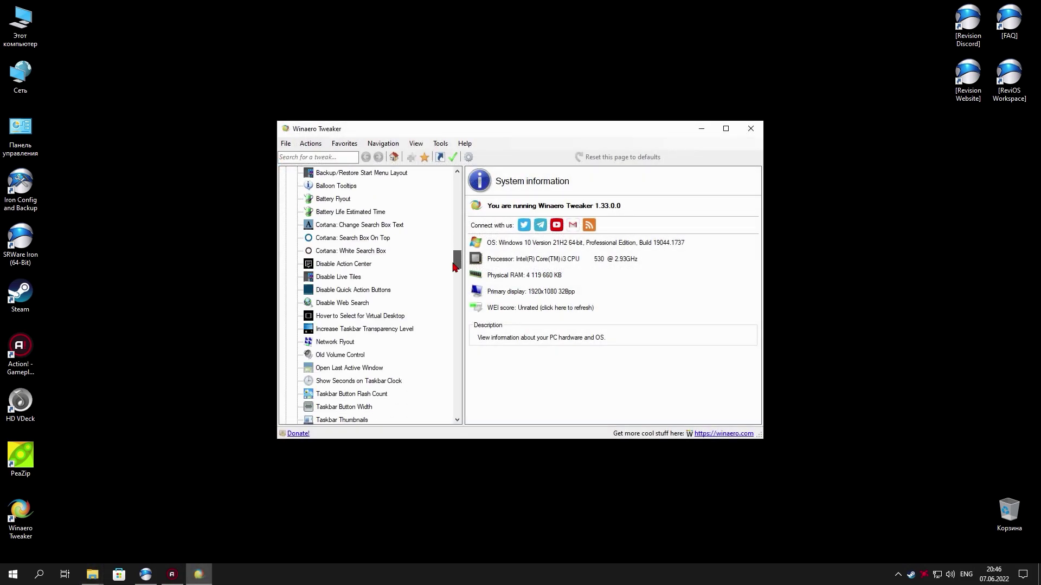
Open the Balloon Tooltips tweak under Desktop and Taskbar in Winaero Tweaker and toggle its "Enable balloon tooltips" option
{"action": "left_click_drag", "start_coordinate": [454, 267], "coordinate": [455, 260]}
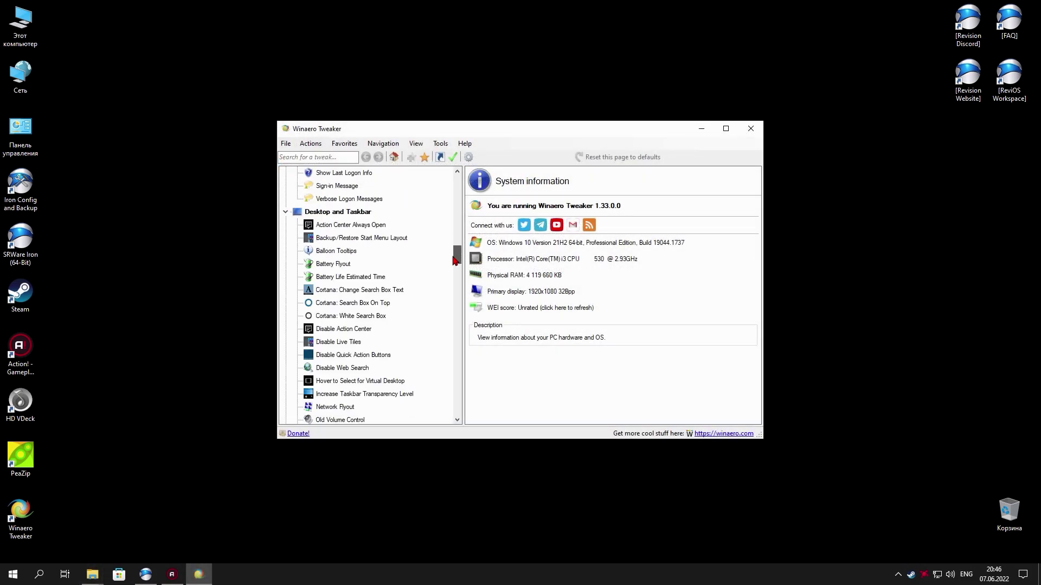
{"action": "left_click", "coordinate": [341, 252]}
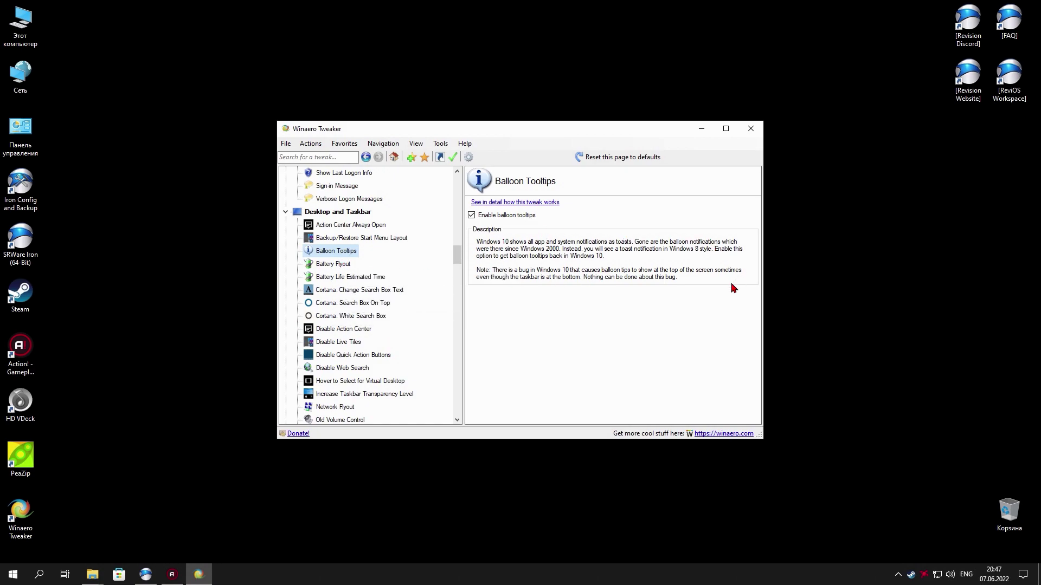
{"action": "left_click", "coordinate": [494, 217]}
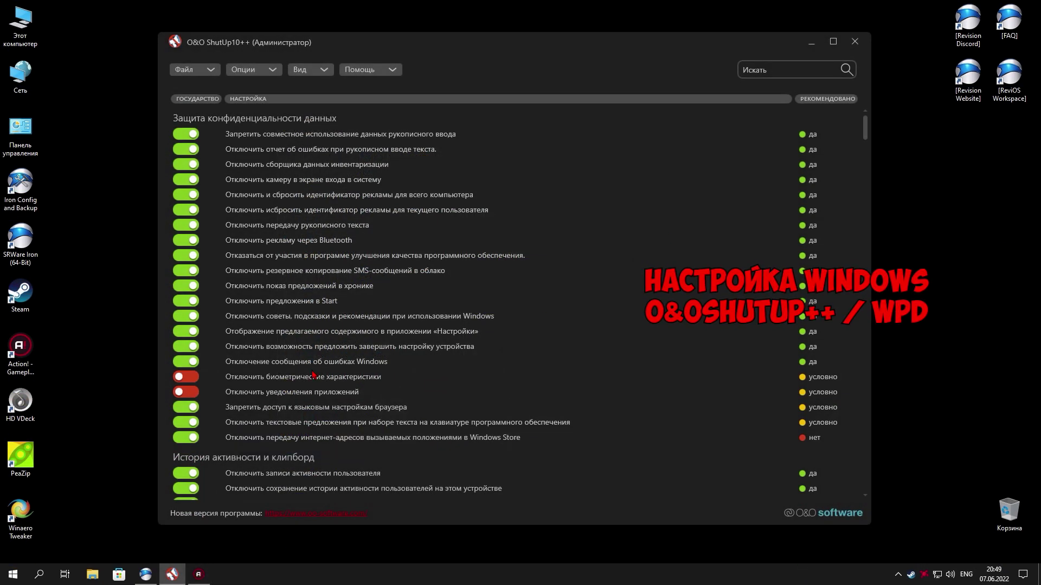
In O&O ShutUp10++, turn on "Отключить биометрические характеристики" and agree to create a system restore point
{"action": "left_click", "coordinate": [303, 380]}
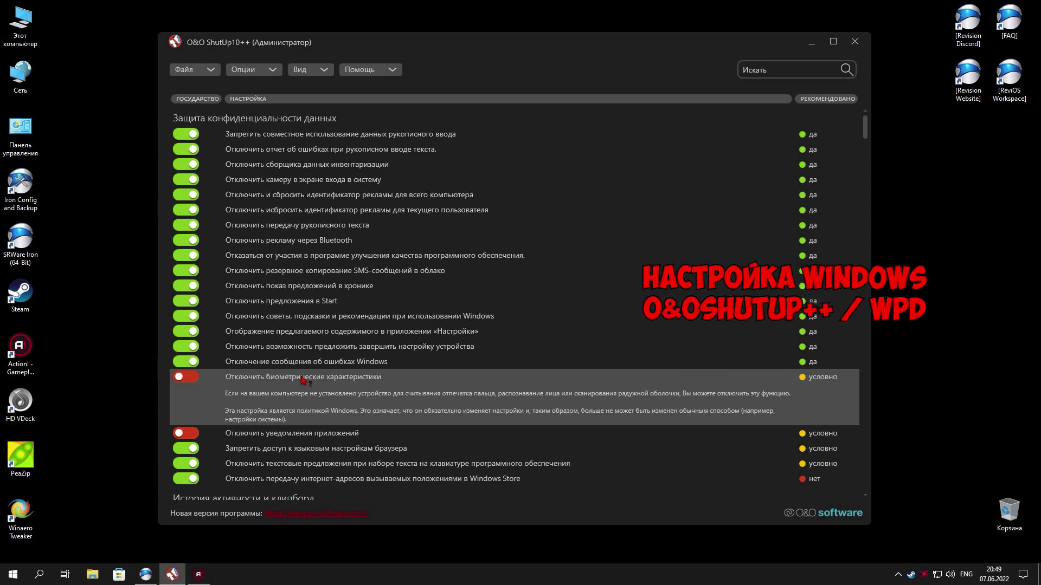
{"action": "left_click", "coordinate": [208, 380]}
{"action": "left_click", "coordinate": [207, 380]}
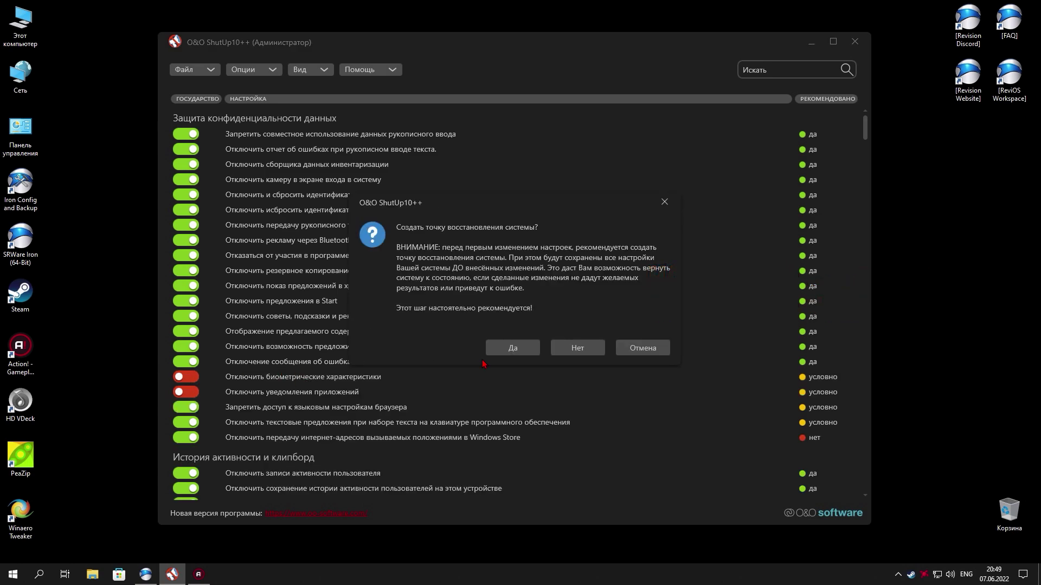
{"action": "left_click", "coordinate": [512, 347]}
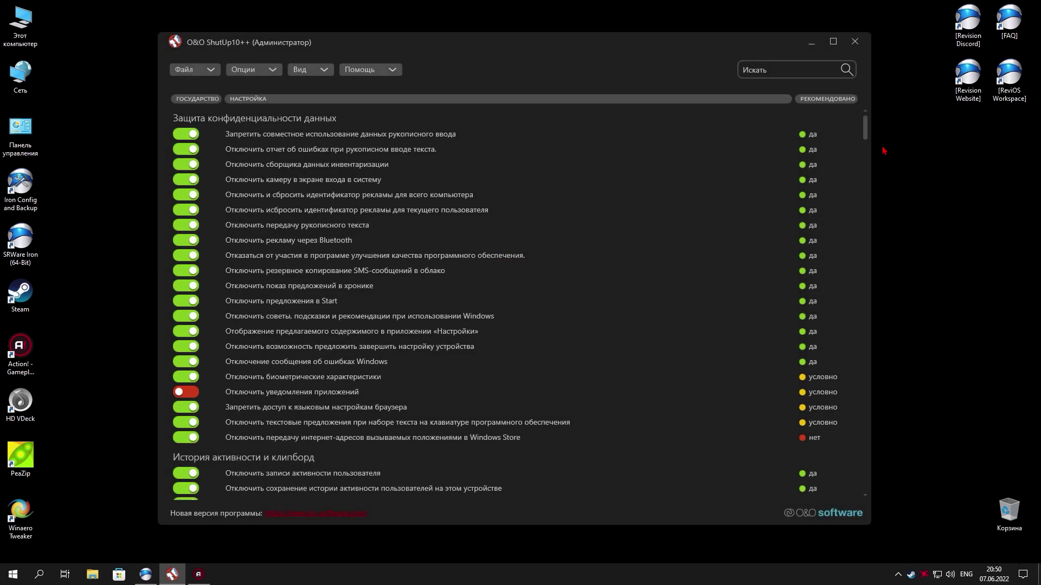
Turn on all remaining disable options in the "Microsoft Edge (новая версия на основе chromium)" section, including tracking, autofill, suggestions and page preloading
{"action": "left_click_drag", "start_coordinate": [866, 131], "coordinate": [867, 142]}
{"action": "left_click_drag", "start_coordinate": [869, 155], "coordinate": [873, 241]}
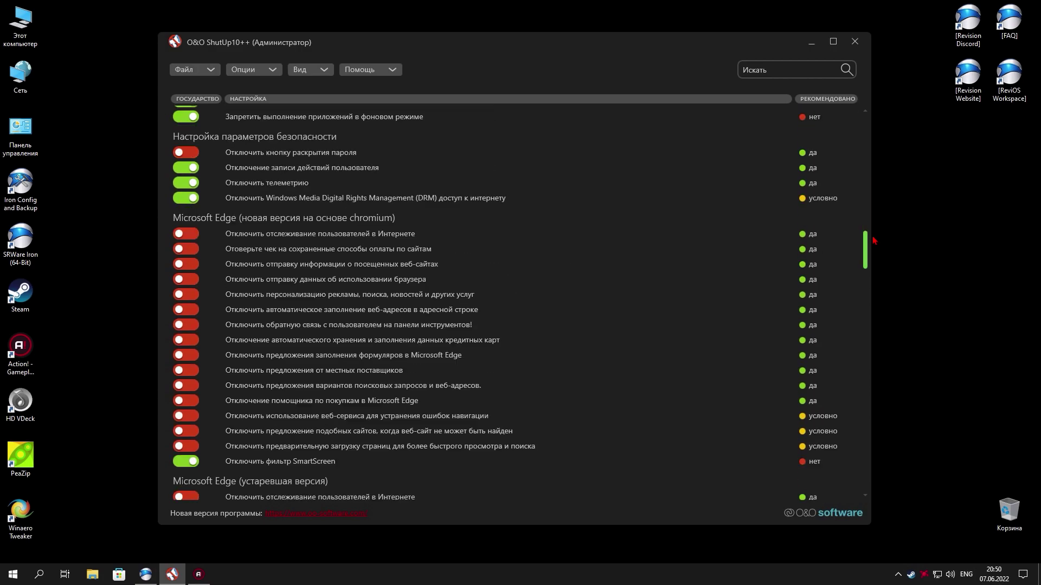
{"action": "left_click", "coordinate": [178, 233]}
{"action": "left_click", "coordinate": [180, 249]}
{"action": "left_click", "coordinate": [182, 264]}
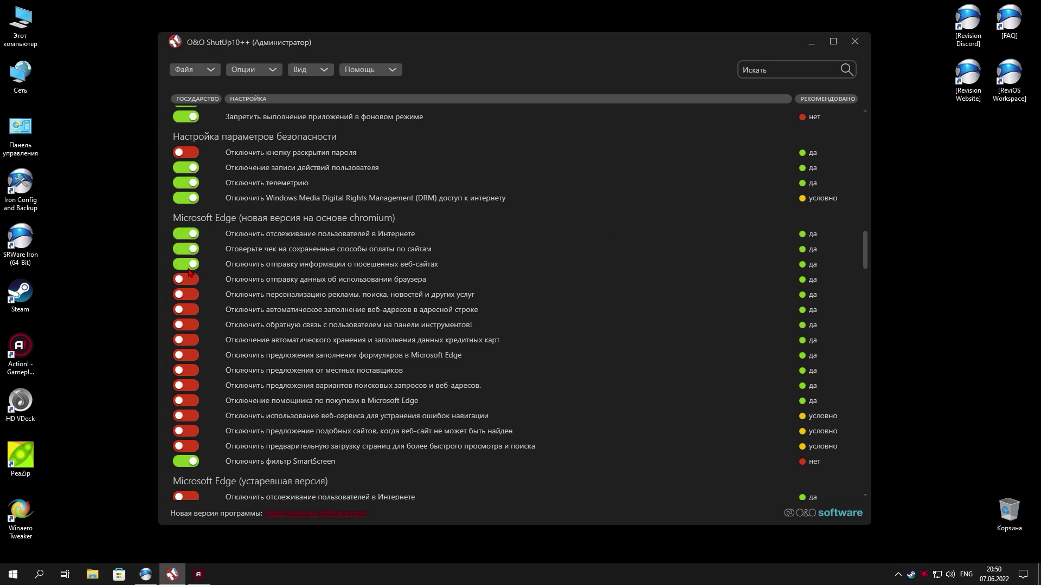
{"action": "left_click", "coordinate": [185, 279]}
{"action": "left_click", "coordinate": [187, 294]}
{"action": "left_click", "coordinate": [188, 309]}
{"action": "left_click", "coordinate": [189, 324]}
{"action": "left_click", "coordinate": [190, 340]}
{"action": "left_click", "coordinate": [191, 355]}
{"action": "left_click", "coordinate": [192, 385]}
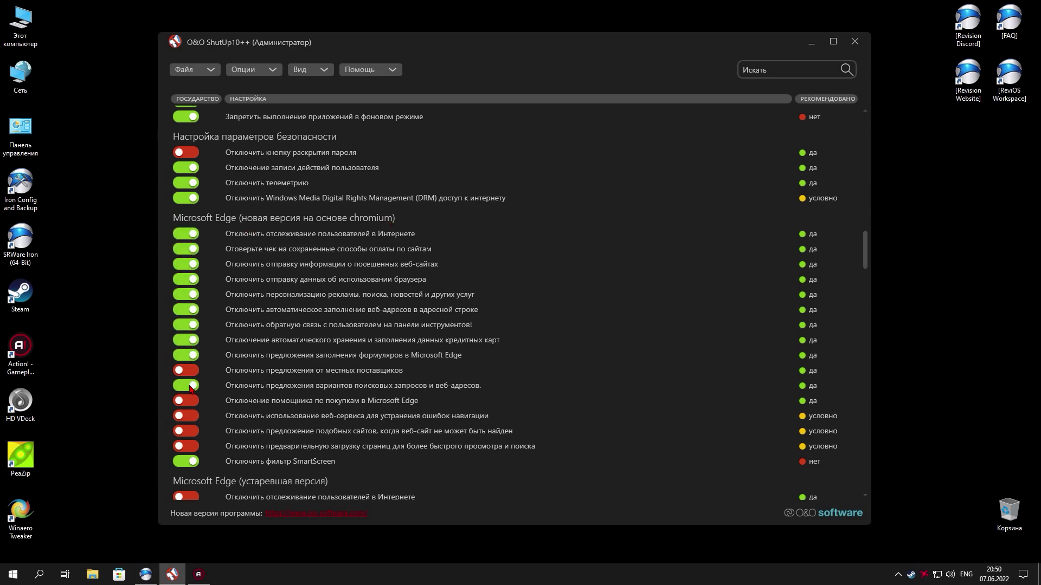
{"action": "left_click", "coordinate": [192, 401]}
{"action": "left_click", "coordinate": [191, 446]}
{"action": "left_click", "coordinate": [189, 431]}
{"action": "left_click", "coordinate": [185, 370]}
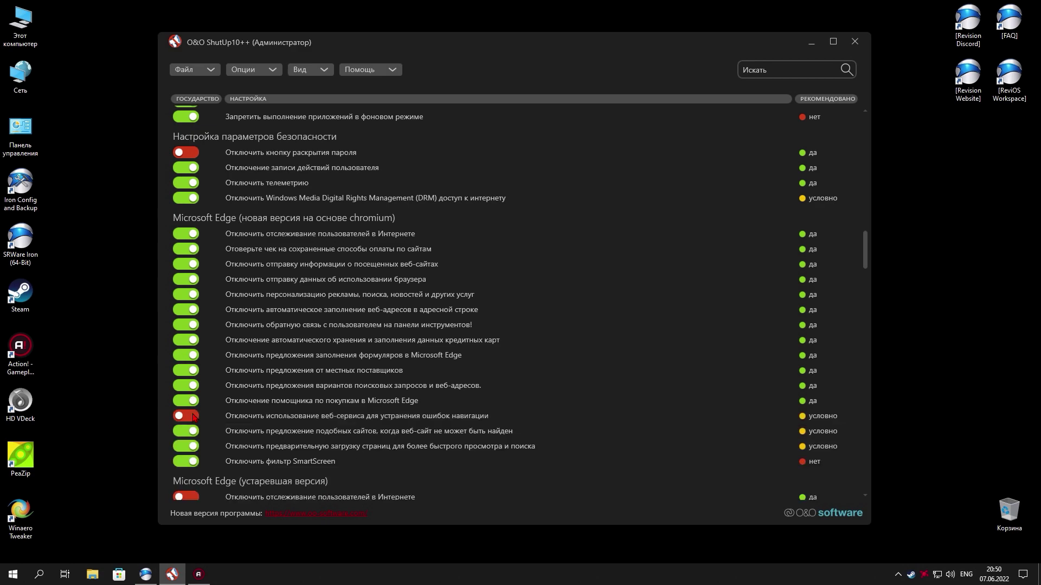
{"action": "left_click", "coordinate": [185, 415]}
Turn on every remaining option in the "Microsoft Edge (устаревшая версия)" section, from user tracking to search optimization for speech synthesizers
{"action": "left_click_drag", "start_coordinate": [865, 238], "coordinate": [864, 274]}
{"action": "scroll", "coordinate": [695, 391], "scroll_direction": "down", "scroll_amount": 4}
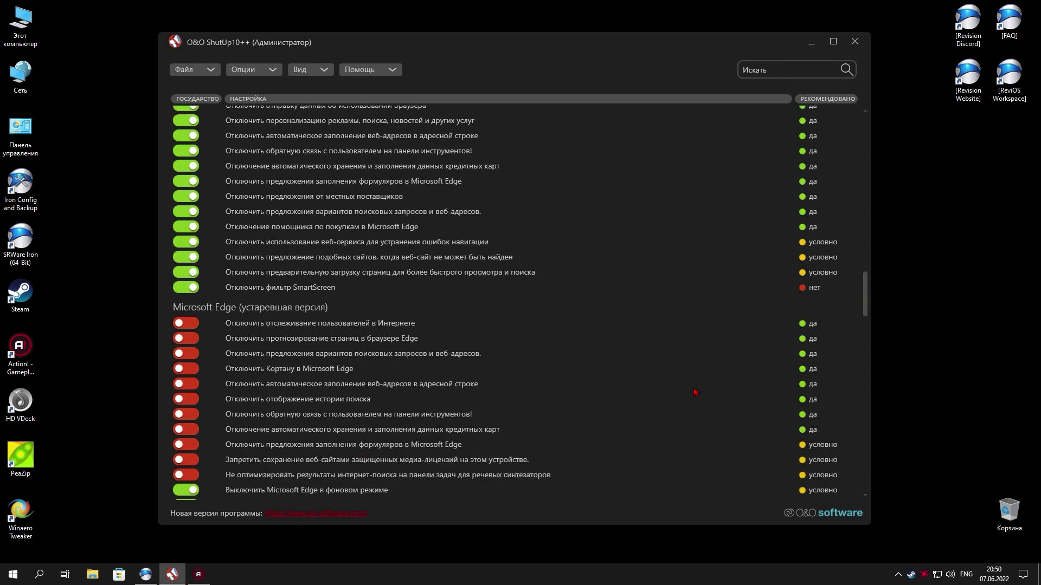
{"action": "left_click", "coordinate": [185, 417]}
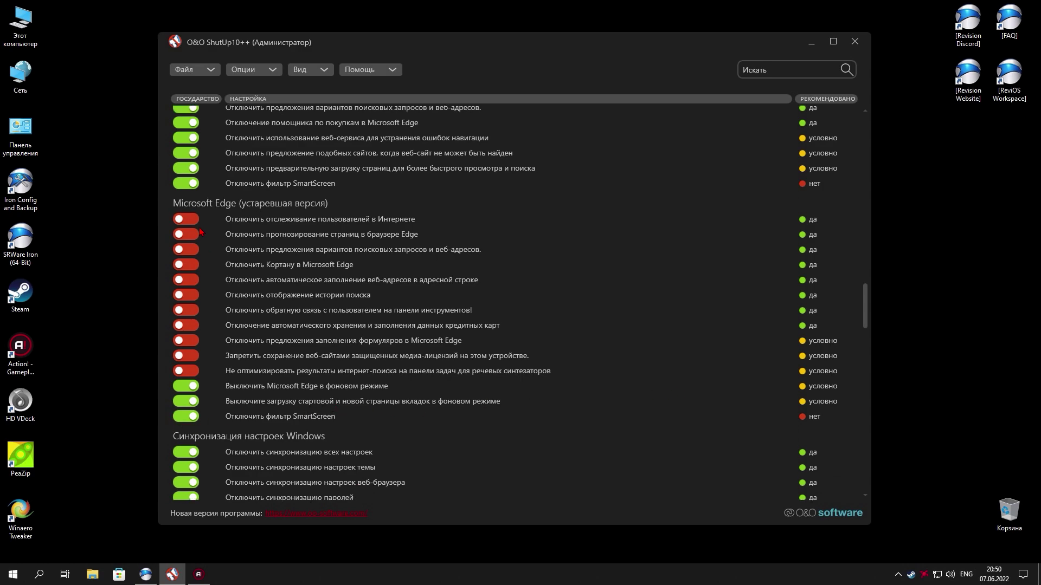
{"action": "left_click", "coordinate": [186, 219]}
{"action": "left_click", "coordinate": [186, 234]}
{"action": "left_click", "coordinate": [186, 250]}
{"action": "left_click", "coordinate": [186, 265]}
{"action": "left_click", "coordinate": [186, 280]}
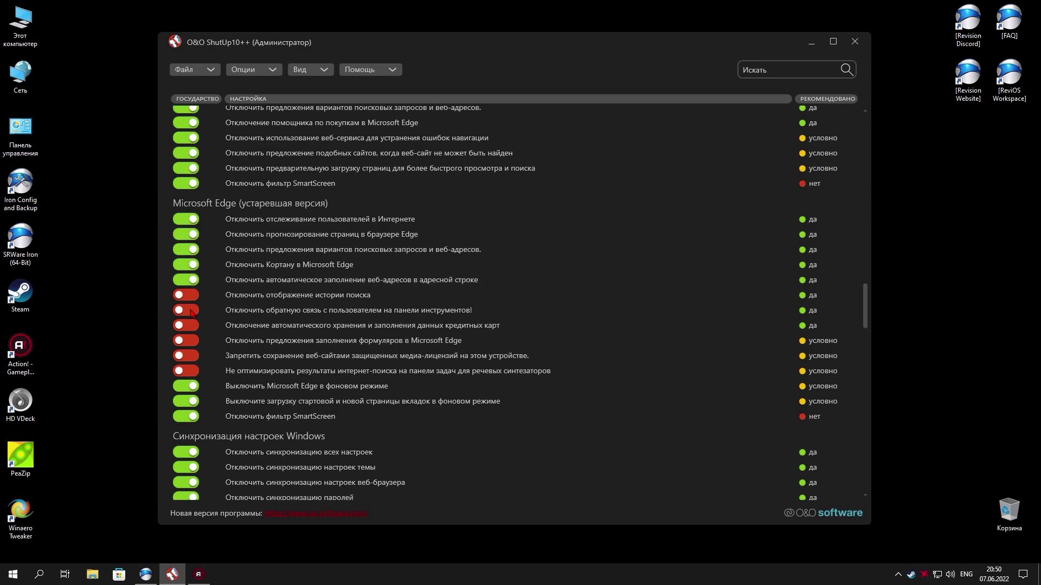
{"action": "left_click", "coordinate": [186, 296]}
{"action": "left_click", "coordinate": [186, 310]}
{"action": "left_click", "coordinate": [186, 325]}
{"action": "left_click", "coordinate": [186, 356]}
{"action": "left_click", "coordinate": [186, 370]}
{"action": "left_click", "coordinate": [185, 340]}
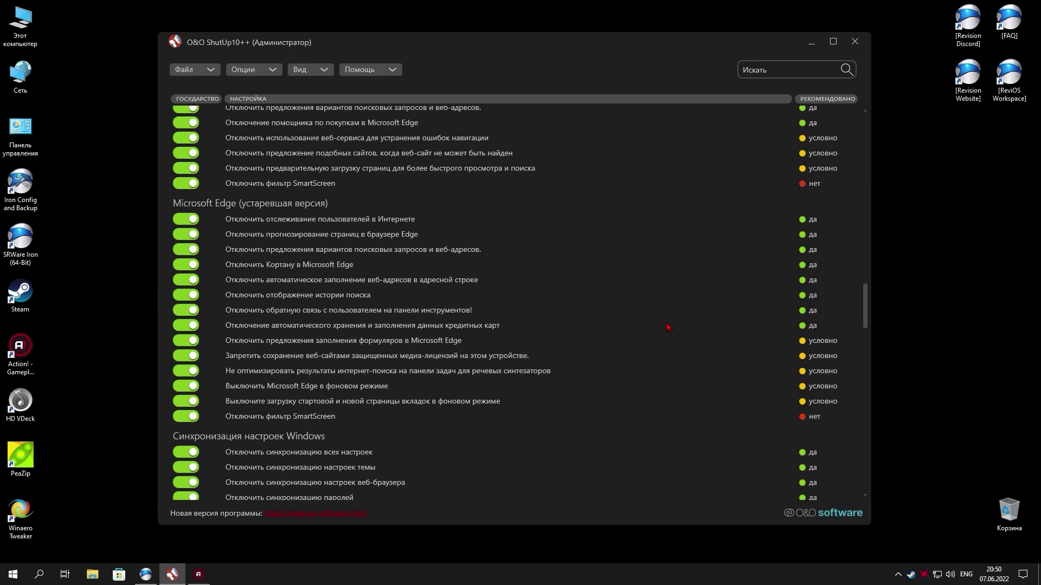
In the Cortana section, turn on "Отключить и сбросить настройки Cortana" and "Отключить поиск в облаке"
{"action": "scroll", "coordinate": [866, 310], "scroll_direction": "down", "scroll_amount": 10}
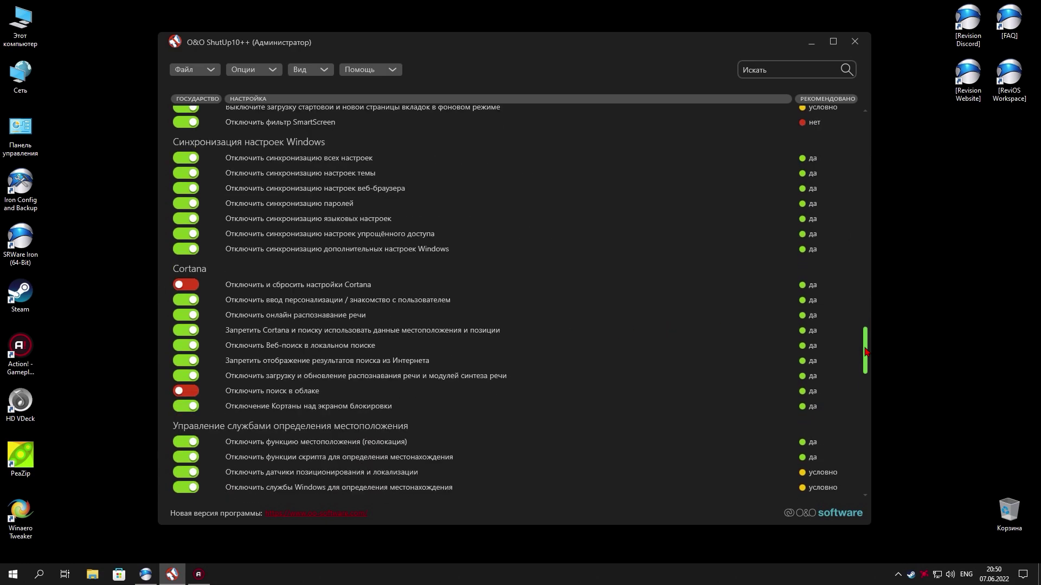
{"action": "scroll", "coordinate": [680, 365], "scroll_direction": "up", "scroll_amount": 4}
{"action": "left_click", "coordinate": [179, 400]}
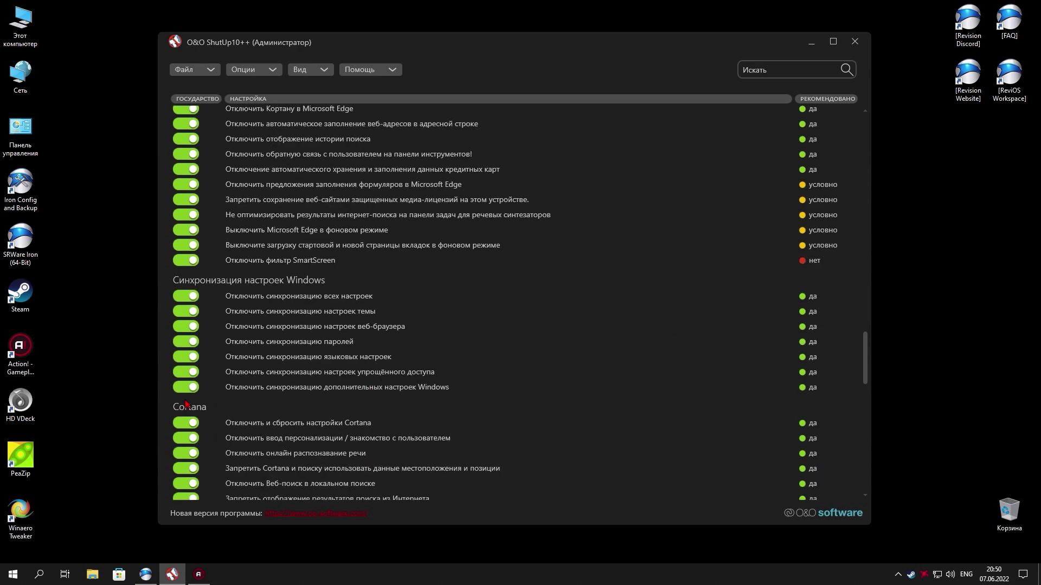
{"action": "scroll", "coordinate": [190, 416], "scroll_direction": "down", "scroll_amount": 1}
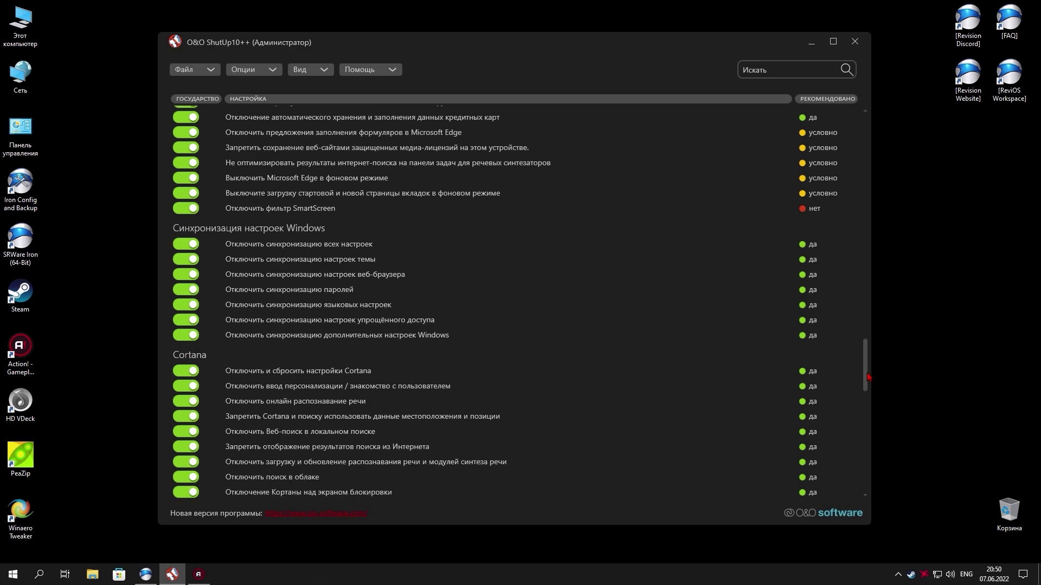
Disable diagnostic log collection and OneSettings configuration downloads in the user and diagnostic data section
{"action": "left_click_drag", "start_coordinate": [867, 376], "coordinate": [868, 423]}
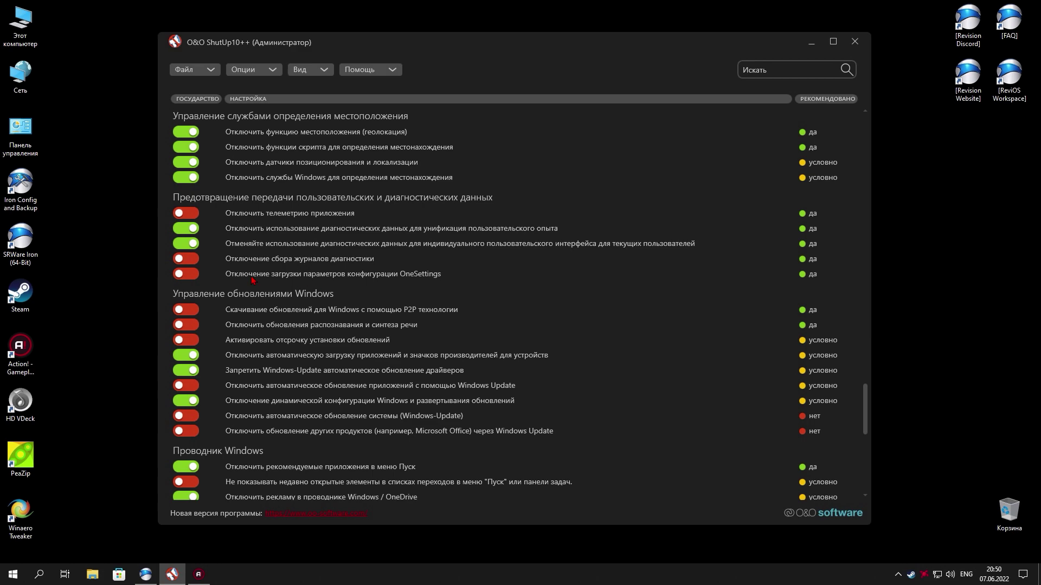
{"action": "left_click", "coordinate": [189, 258]}
{"action": "left_click", "coordinate": [188, 273]}
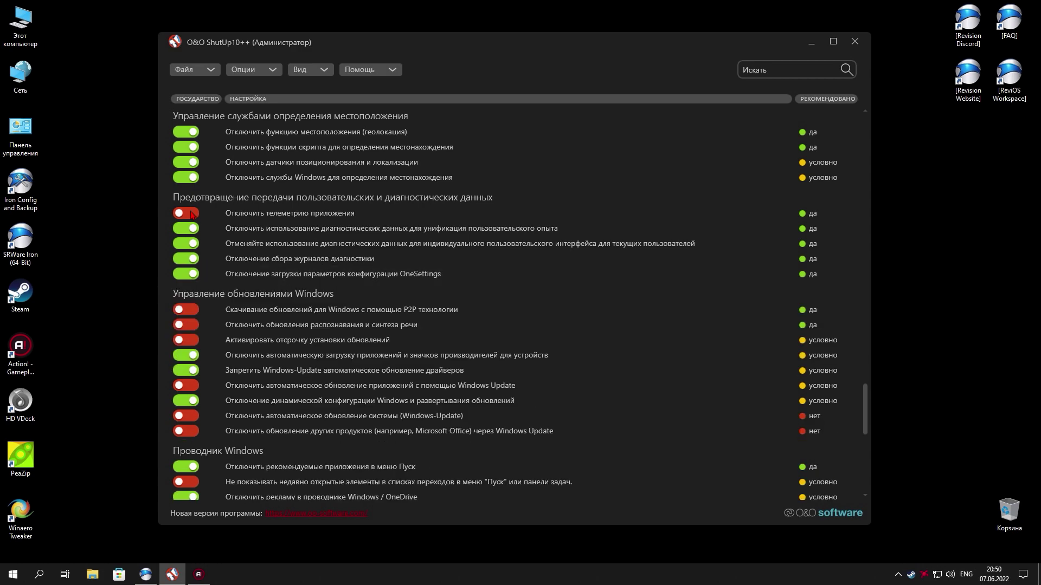
Turn on the options that hide recently opened items, disable lock-screen notifications and disable feedback reminders for the current user
{"action": "left_click_drag", "start_coordinate": [867, 395], "coordinate": [869, 442]}
{"action": "scroll", "coordinate": [757, 372], "scroll_direction": "up", "scroll_amount": 3}
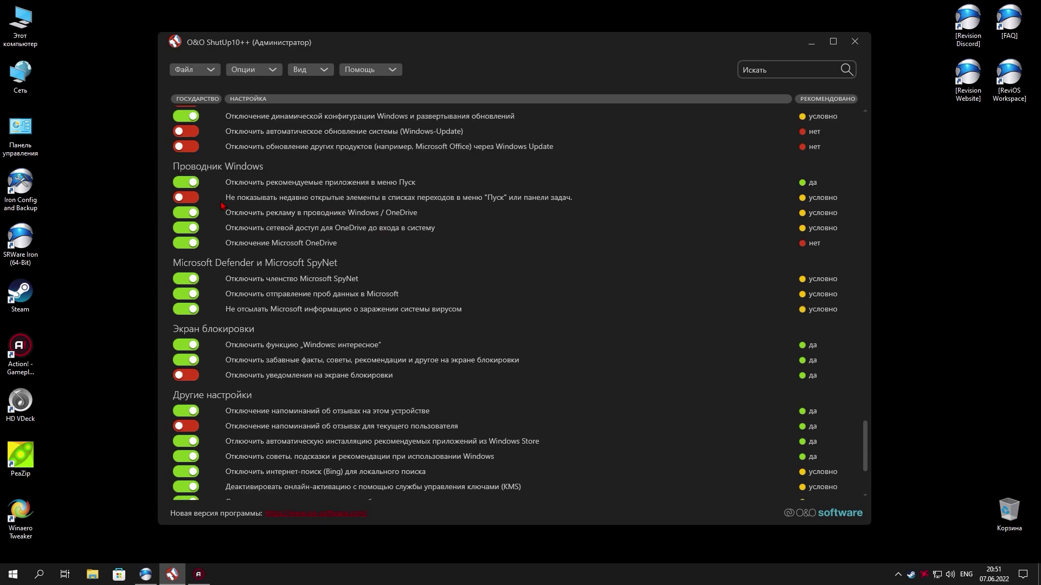
{"action": "left_click", "coordinate": [186, 200]}
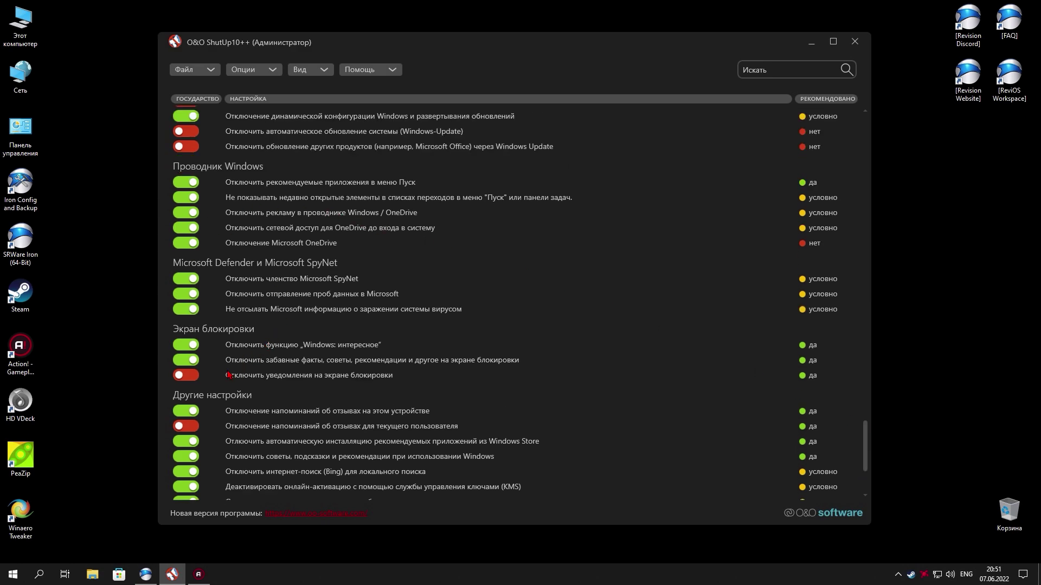
{"action": "left_click", "coordinate": [187, 427]}
Disable Meet Now on this device, current-user news and interests, and PC health check installation under "Другие настройки", then close O&O ShutUp10++
{"action": "scroll", "coordinate": [244, 450], "scroll_direction": "down", "scroll_amount": 5}
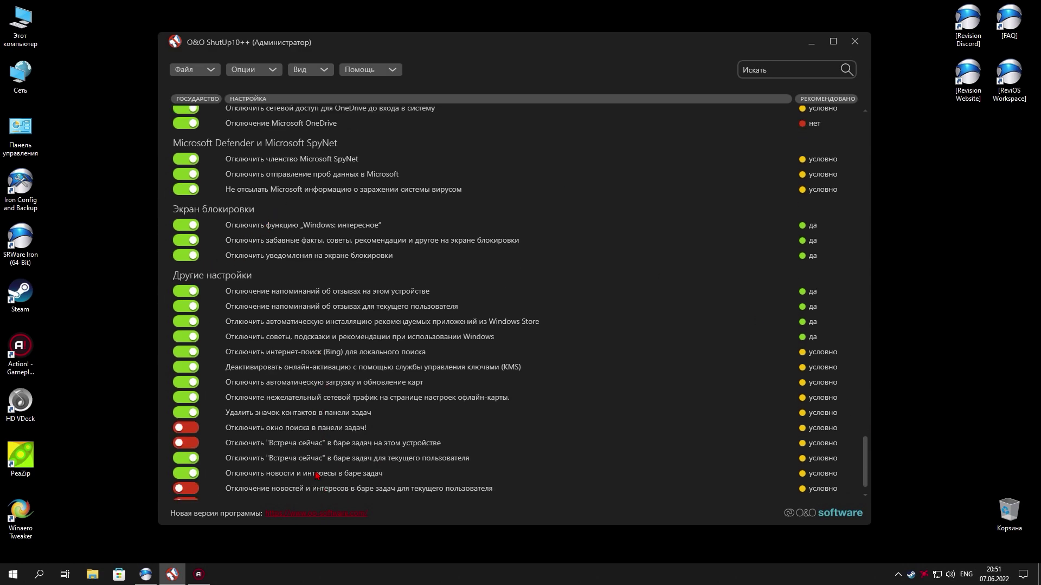
{"action": "scroll", "coordinate": [317, 475], "scroll_direction": "down", "scroll_amount": 1}
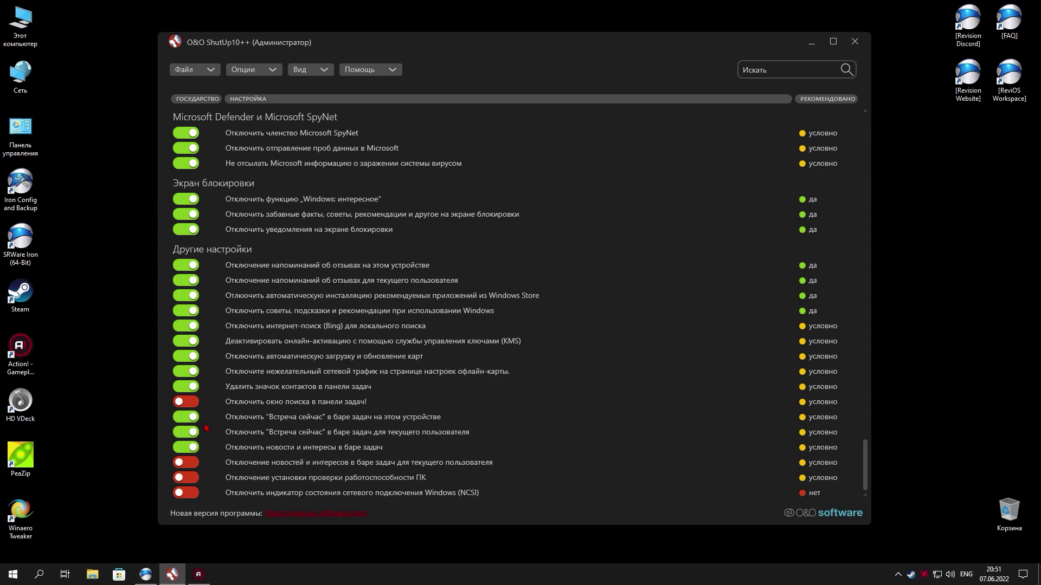
{"action": "left_click", "coordinate": [191, 463]}
{"action": "left_click", "coordinate": [187, 480]}
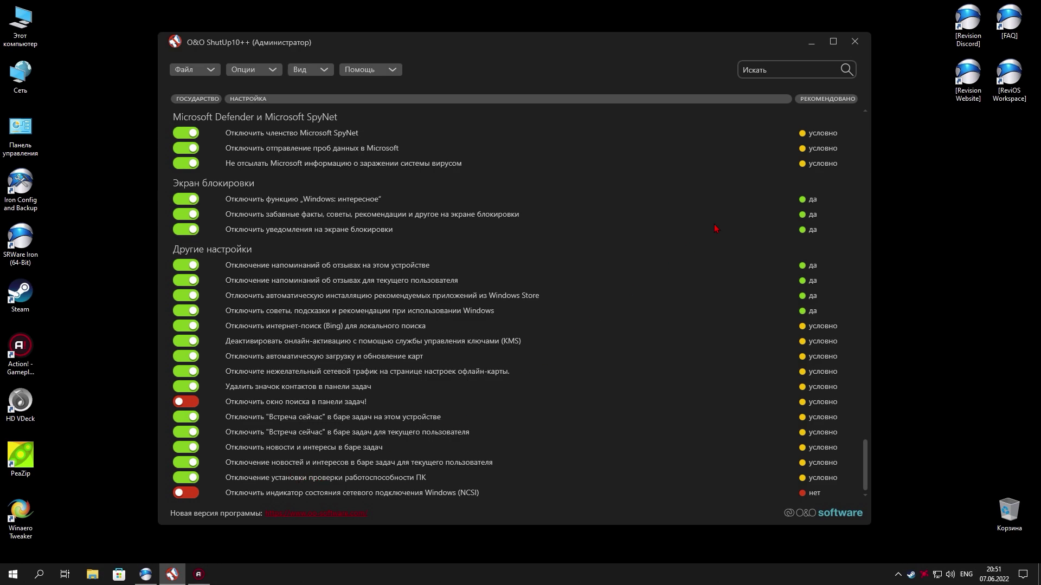
{"action": "left_click", "coordinate": [854, 42]}
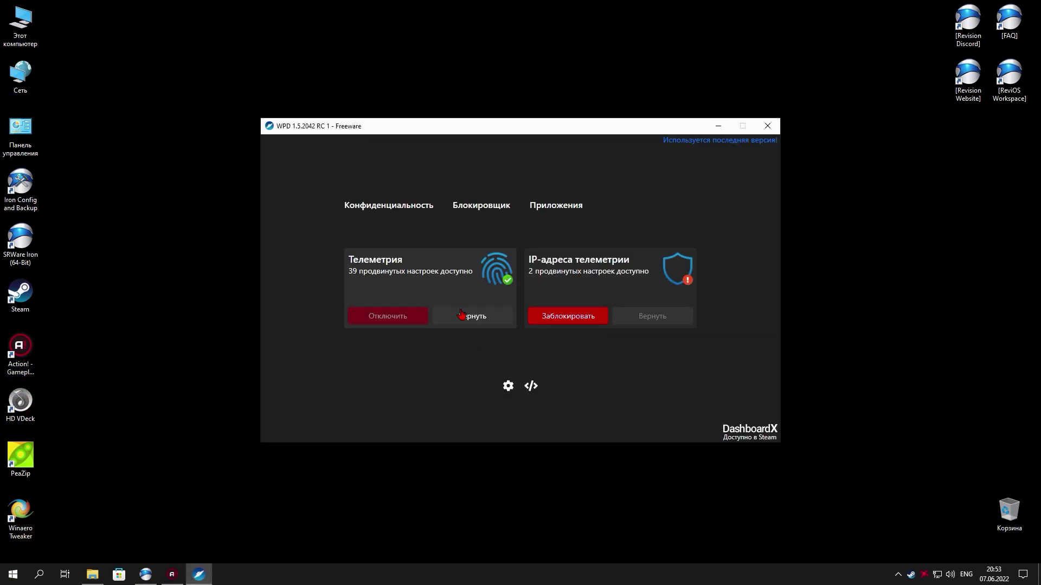
In WPD's privacy settings, turn off the MessagingService, user data access, user data storage and contact data services
{"action": "left_click", "coordinate": [461, 314]}
{"action": "scroll", "coordinate": [463, 310], "scroll_direction": "down", "scroll_amount": 10}
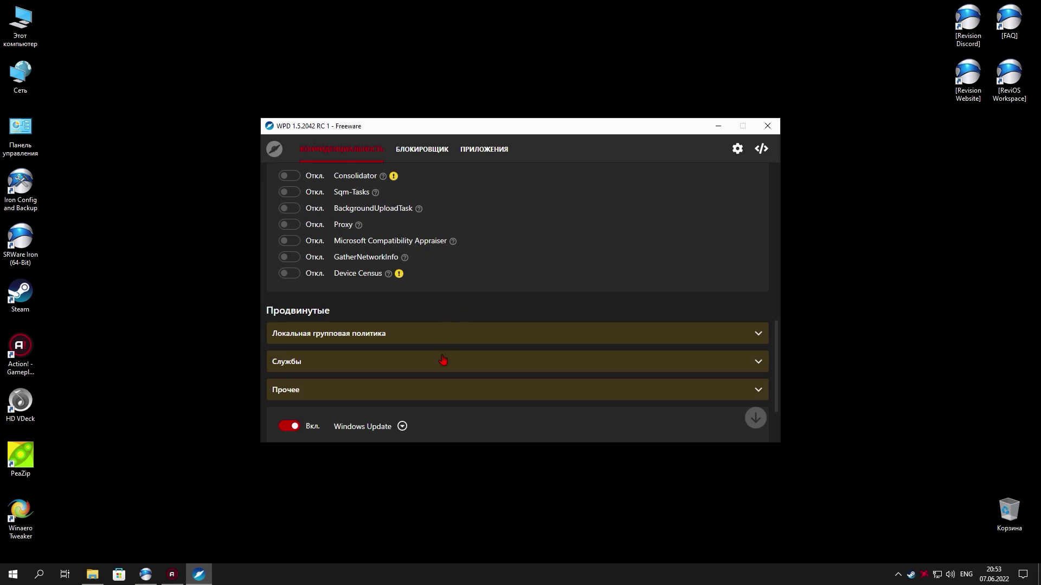
{"action": "left_click", "coordinate": [442, 360]}
{"action": "left_click", "coordinate": [289, 309]}
{"action": "left_click", "coordinate": [289, 293]}
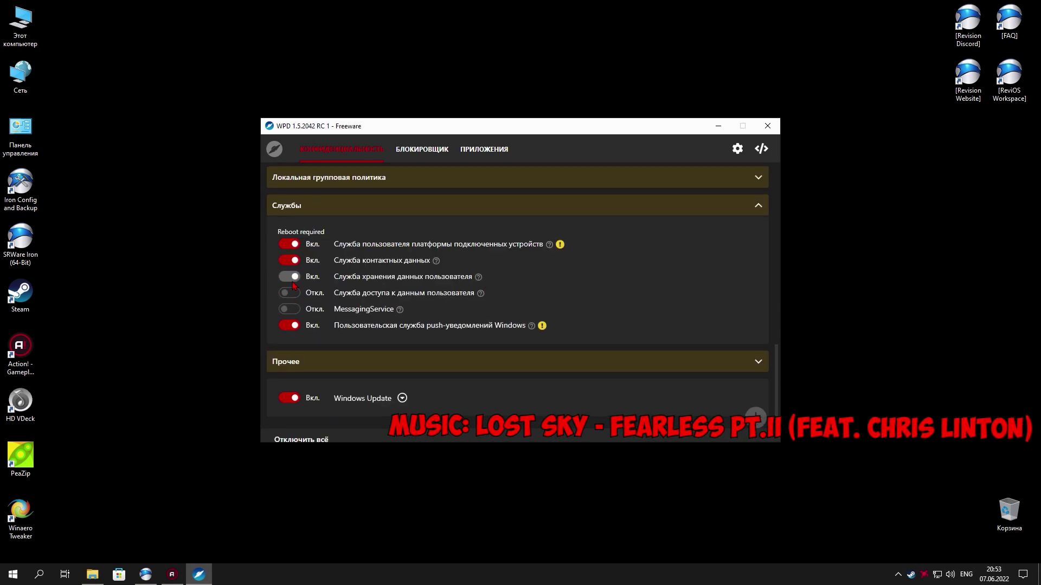
{"action": "left_click", "coordinate": [289, 276]}
{"action": "left_click", "coordinate": [289, 261]}
In WPD's local group policy settings, disable voice activation of Windows apps while the system is locked and review the policy options
{"action": "left_click", "coordinate": [357, 177]}
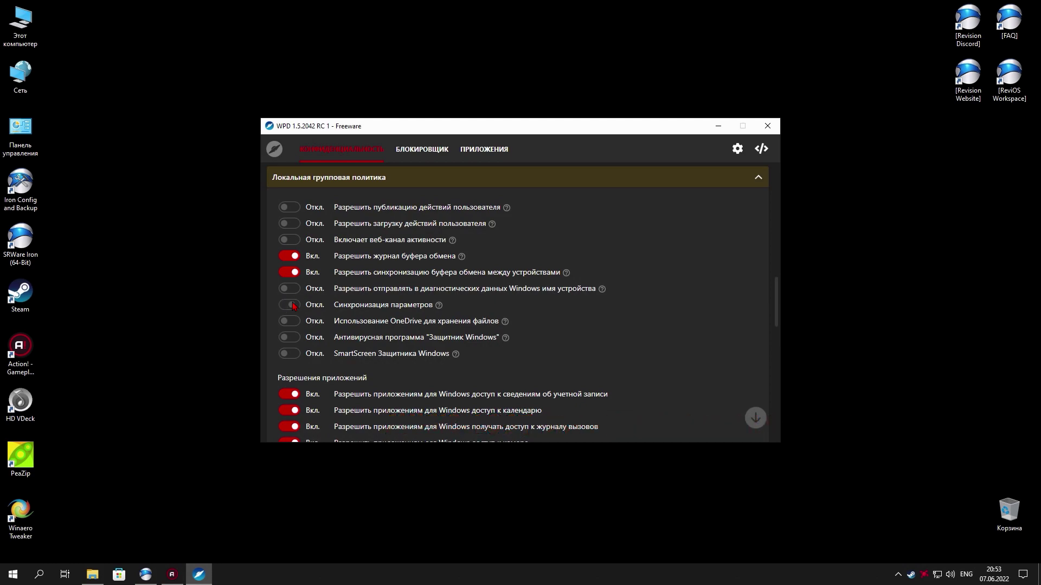
{"action": "scroll", "coordinate": [323, 336], "scroll_direction": "down", "scroll_amount": 10}
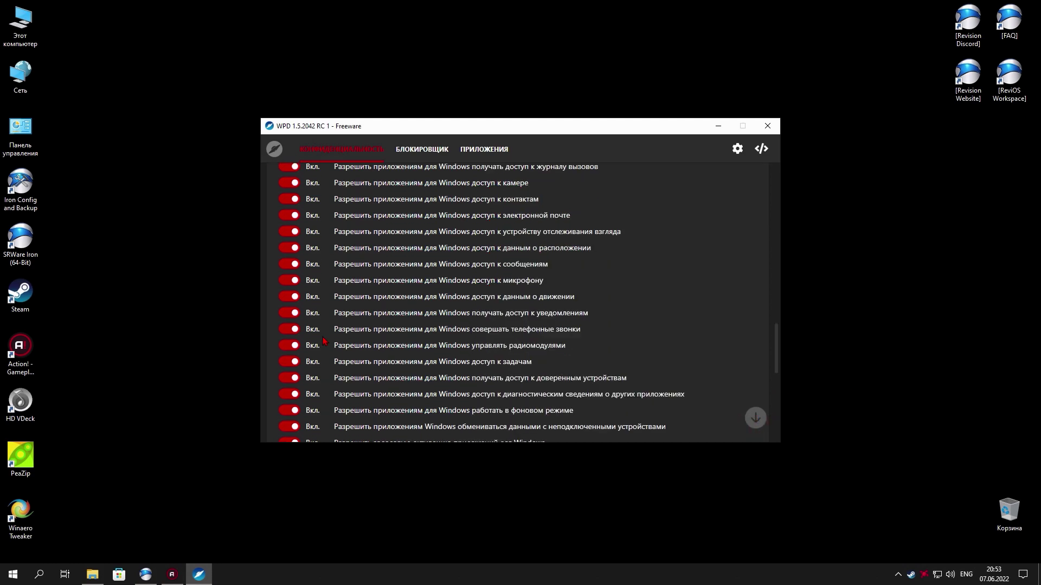
{"action": "scroll", "coordinate": [323, 341], "scroll_direction": "up", "scroll_amount": 2}
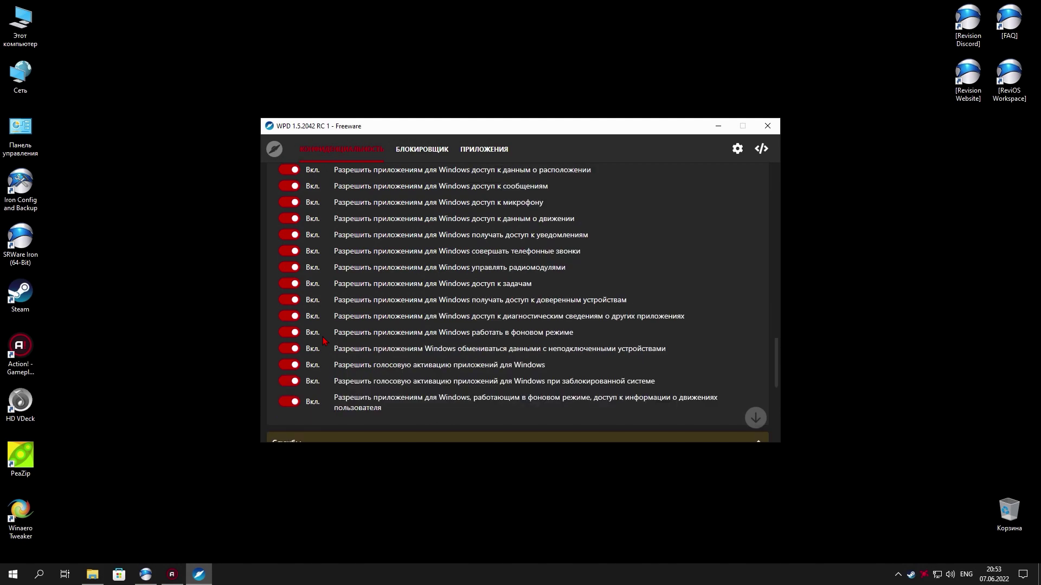
{"action": "left_click", "coordinate": [290, 381]}
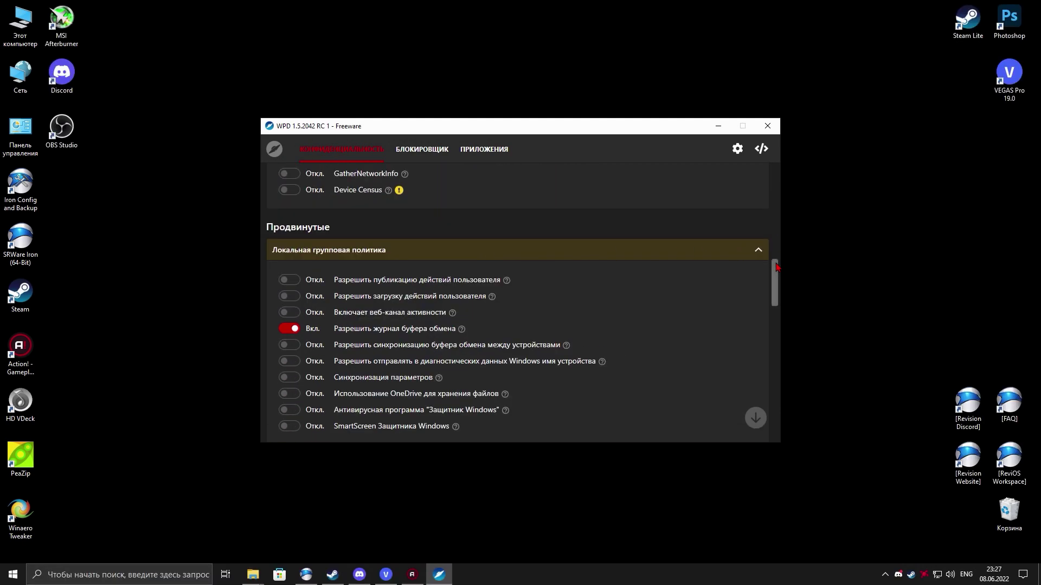
{"action": "scroll", "coordinate": [775, 271], "scroll_direction": "down", "scroll_amount": 4}
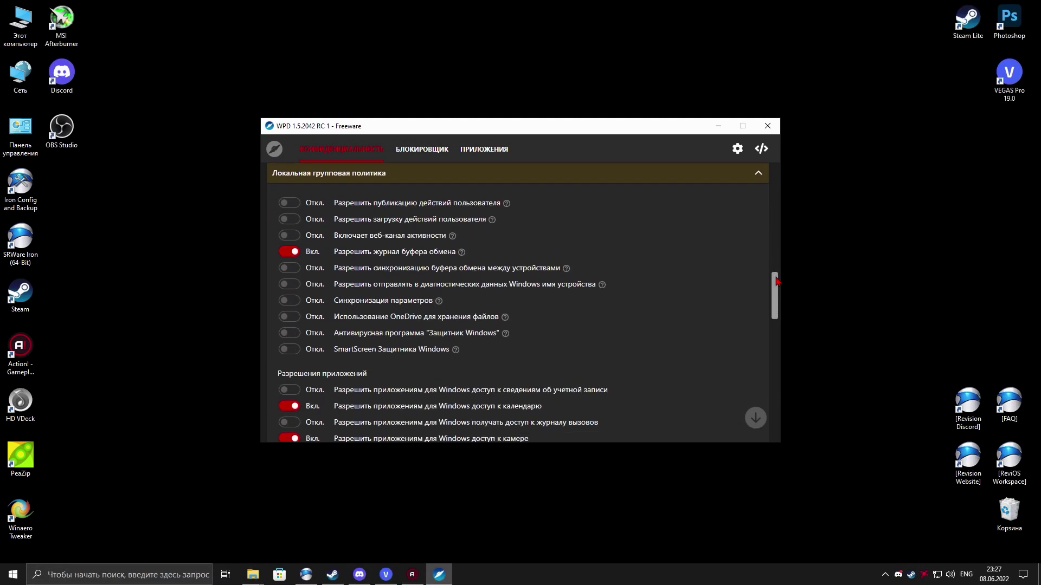
{"action": "left_click_drag", "start_coordinate": [777, 309], "coordinate": [786, 265]}
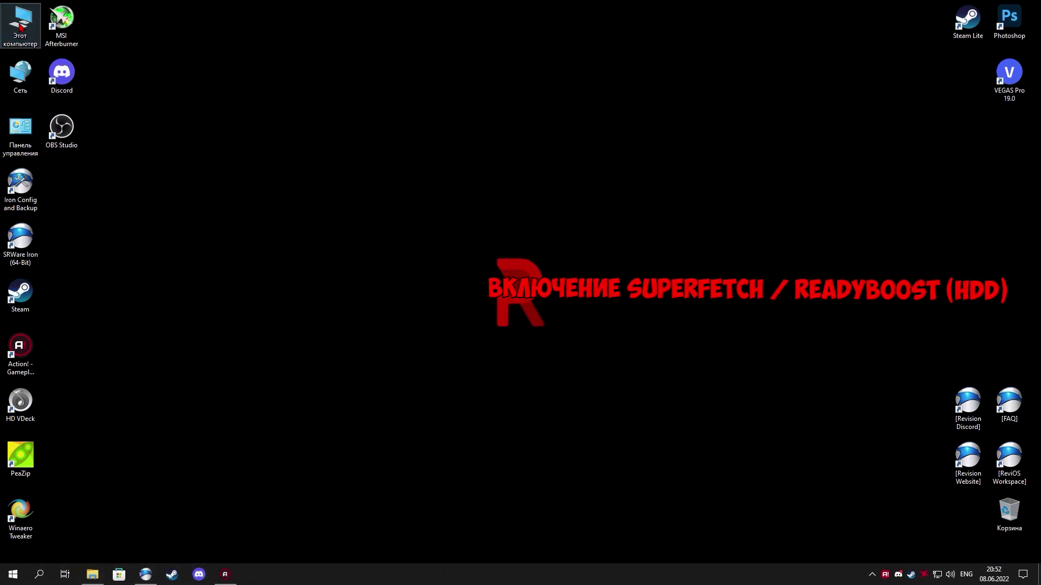
Open the bin folder under Документы\Workspace\Revision-Tool from Этот компьютер
{"action": "double_click", "coordinate": [20, 23]}
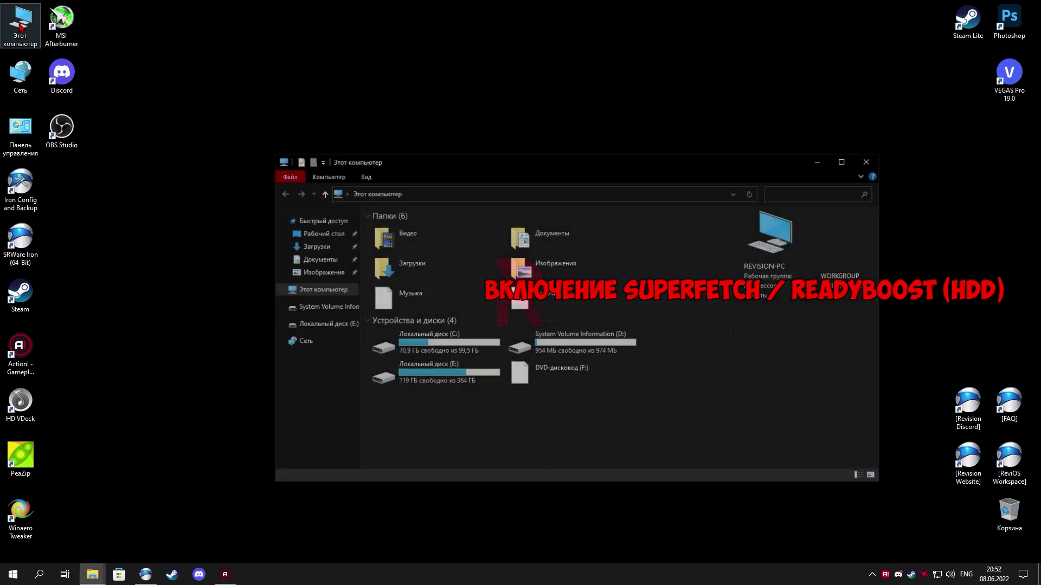
{"action": "double_click", "coordinate": [546, 237]}
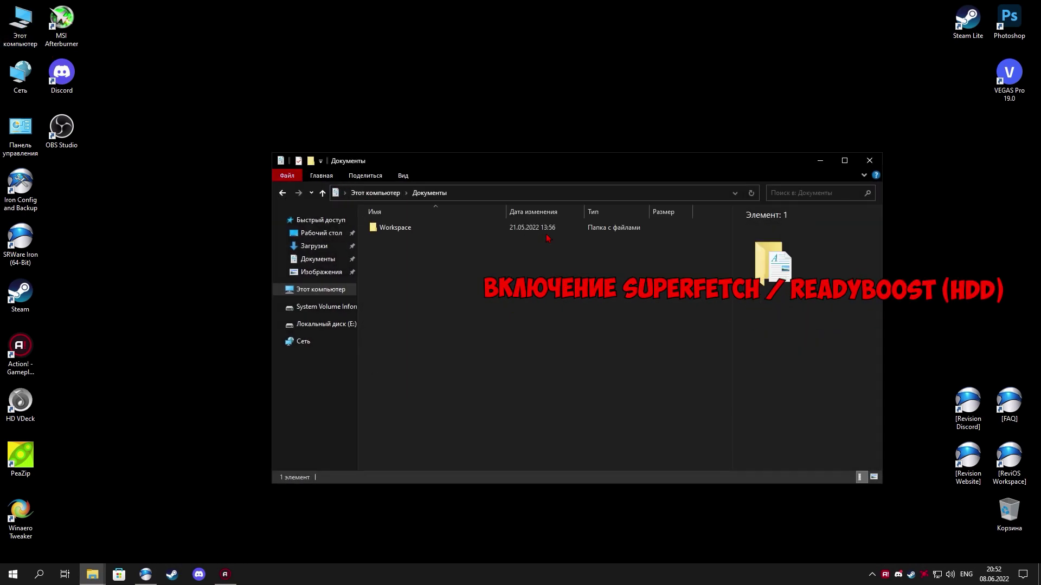
{"action": "left_click", "coordinate": [393, 228]}
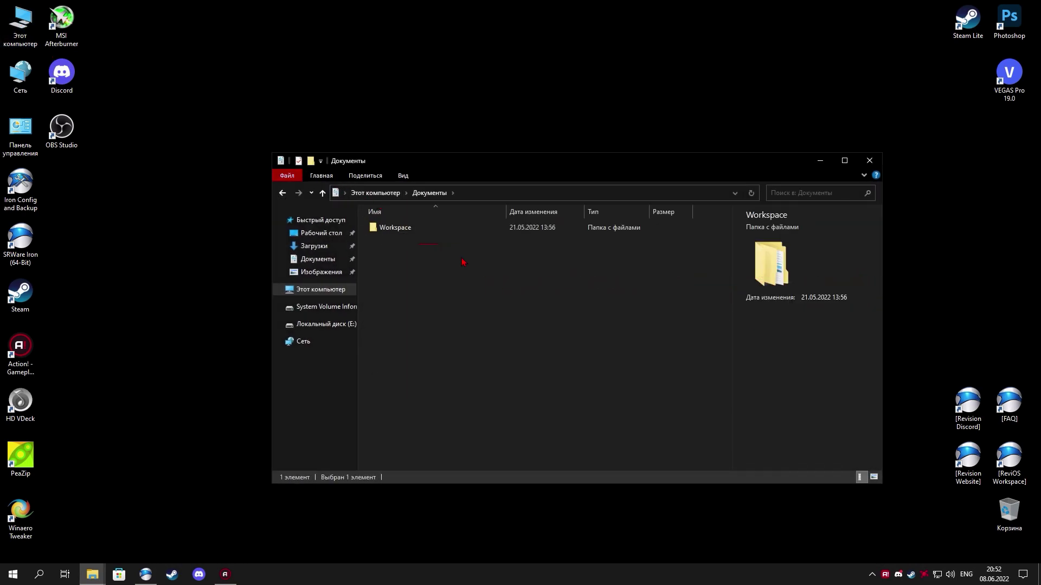
{"action": "double_click", "coordinate": [401, 228]}
{"action": "double_click", "coordinate": [407, 231]}
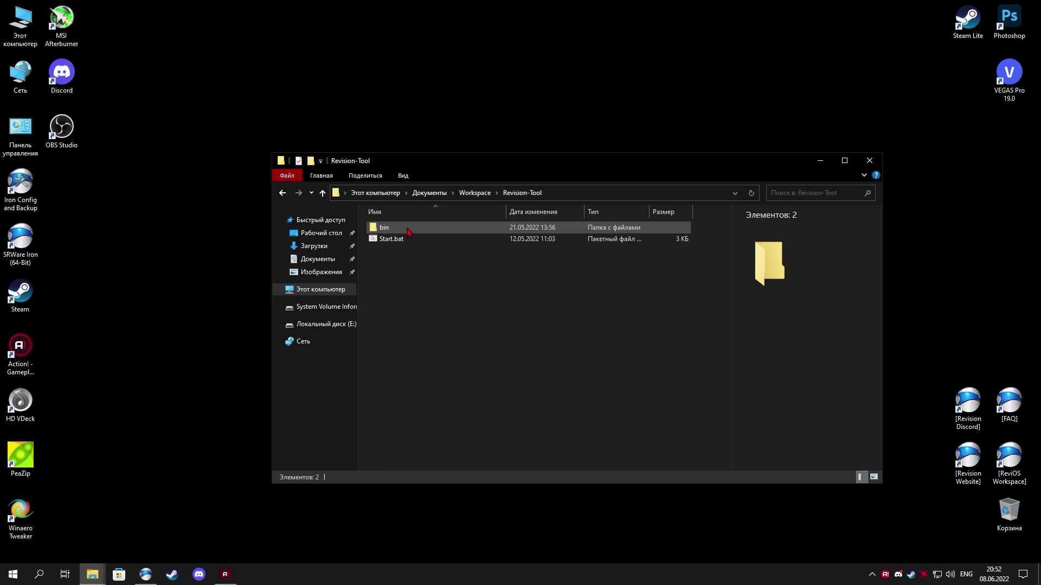
{"action": "double_click", "coordinate": [401, 231]}
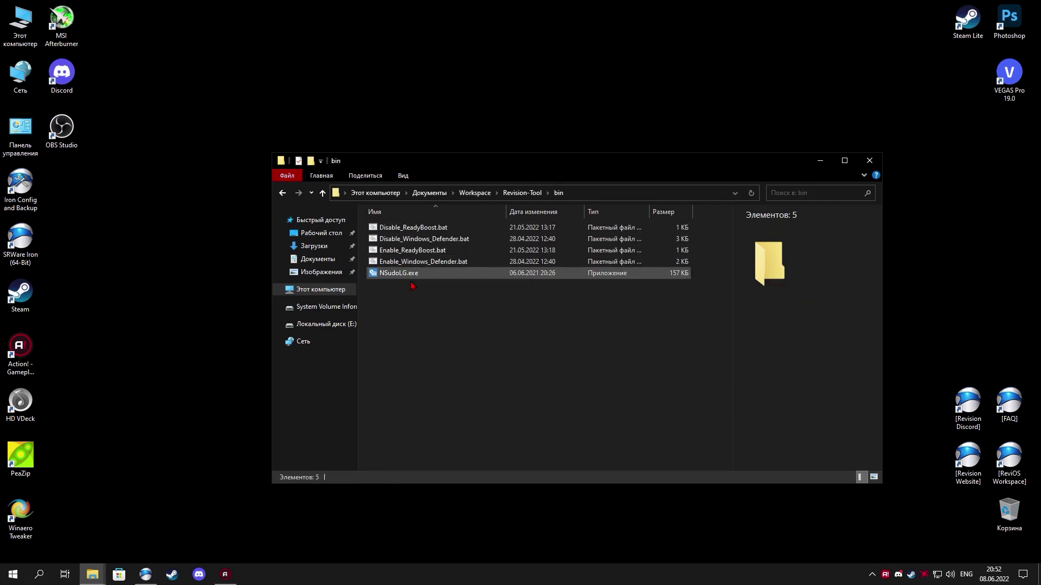
Run Enable_ReadyBoost.bat to enable Superfetch and dismiss its console window
{"action": "mouse_move", "coordinate": [412, 286]}
{"action": "left_mouse_down"}
{"action": "mouse_move", "coordinate": [373, 224]}
{"action": "mouse_move", "coordinate": [403, 255]}
{"action": "mouse_move", "coordinate": [405, 286]}
{"action": "left_mouse_up"}
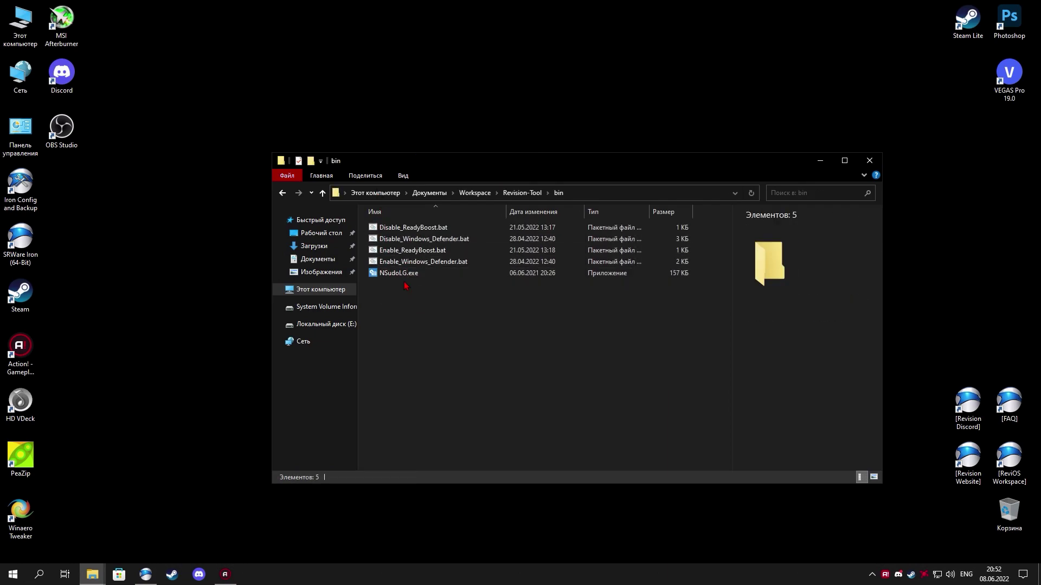
{"action": "left_click", "coordinate": [407, 252]}
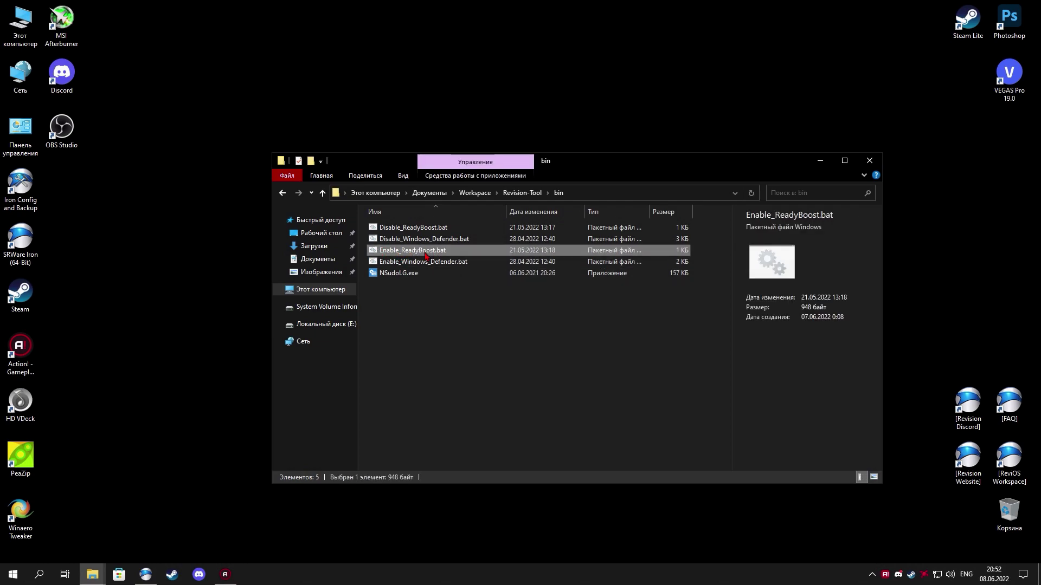
{"action": "double_click", "coordinate": [426, 252]}
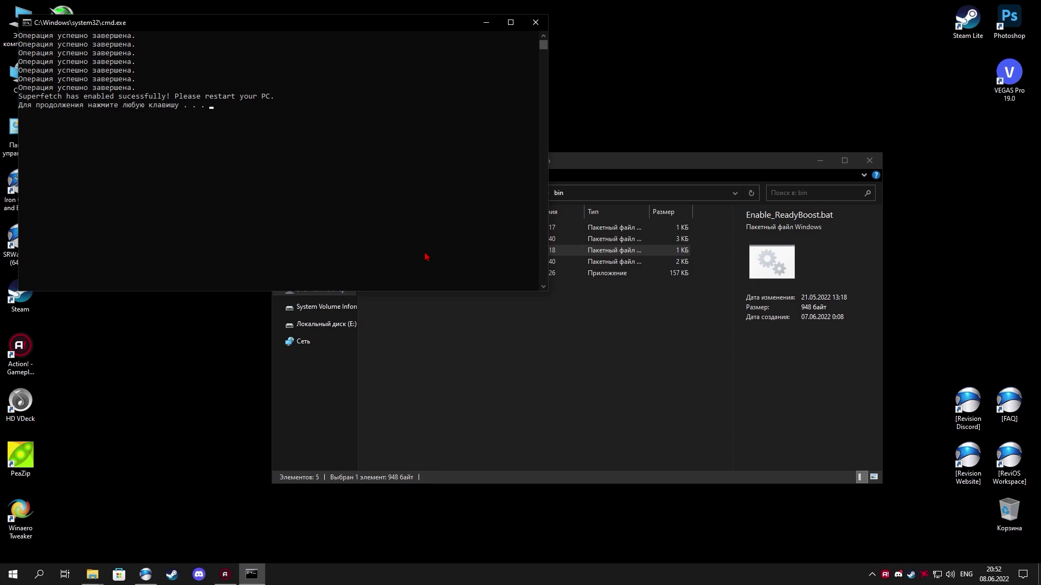
{"action": "left_click_drag", "start_coordinate": [294, 30], "coordinate": [409, 100]}
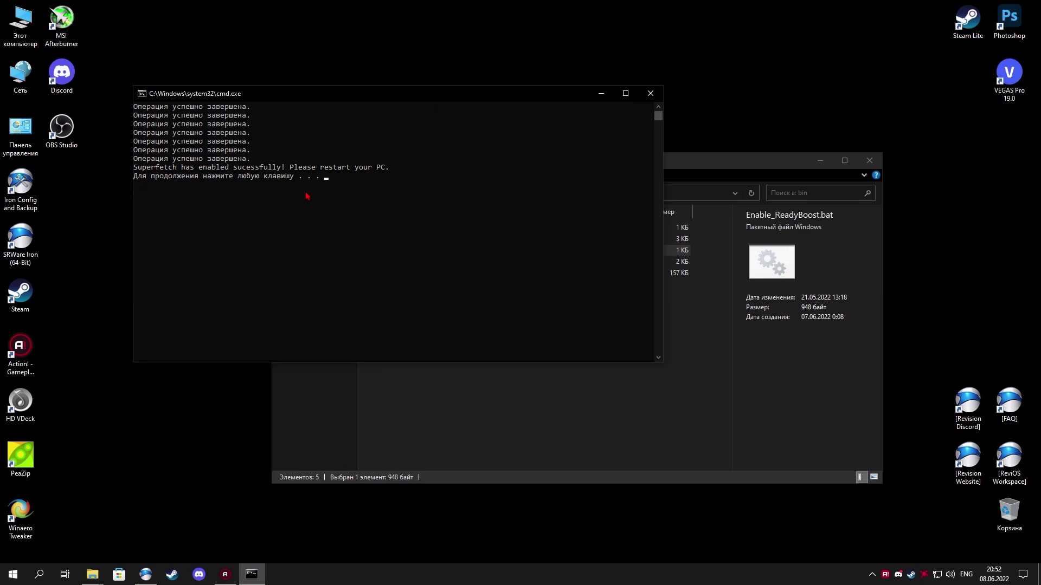
{"action": "key", "text": "Return"}
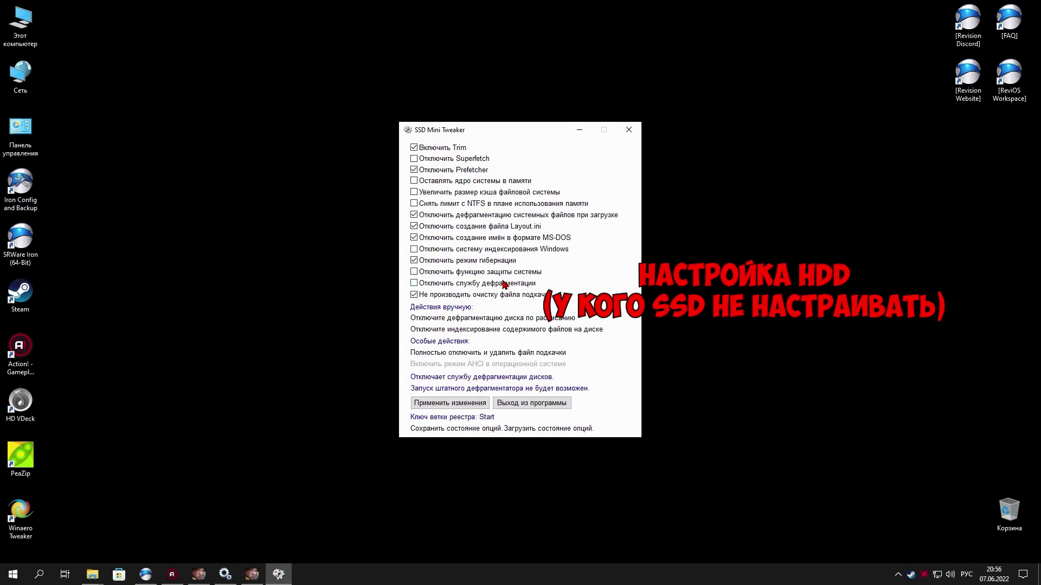
In SSD Mini Tweaker, clear the options that disable boot-time system file defragmentation and Layout.ini creation, then apply the changes
{"action": "left_click_drag", "start_coordinate": [512, 132], "coordinate": [728, 132]}
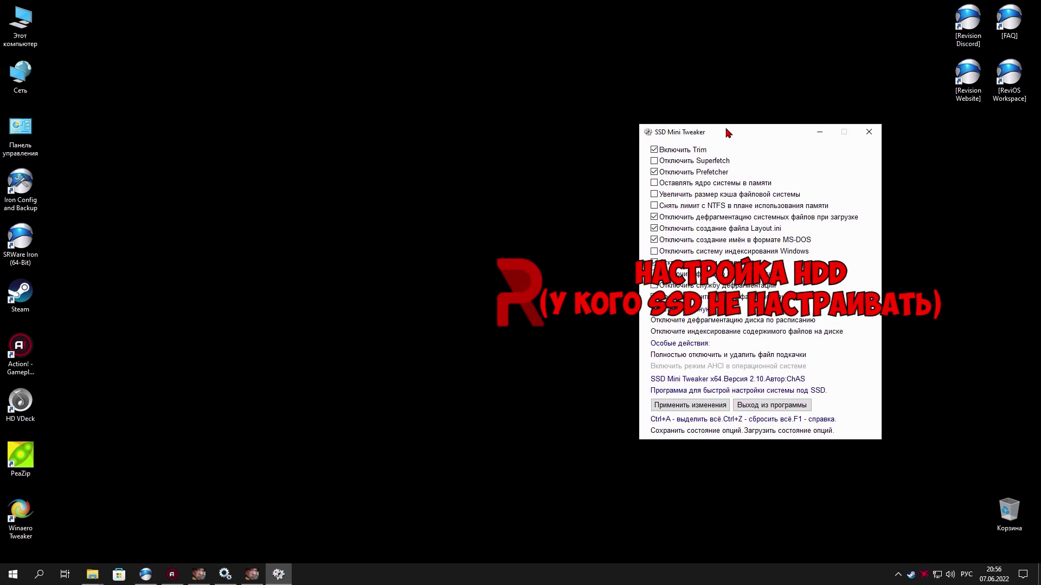
{"action": "mouse_move", "coordinate": [736, 222]}
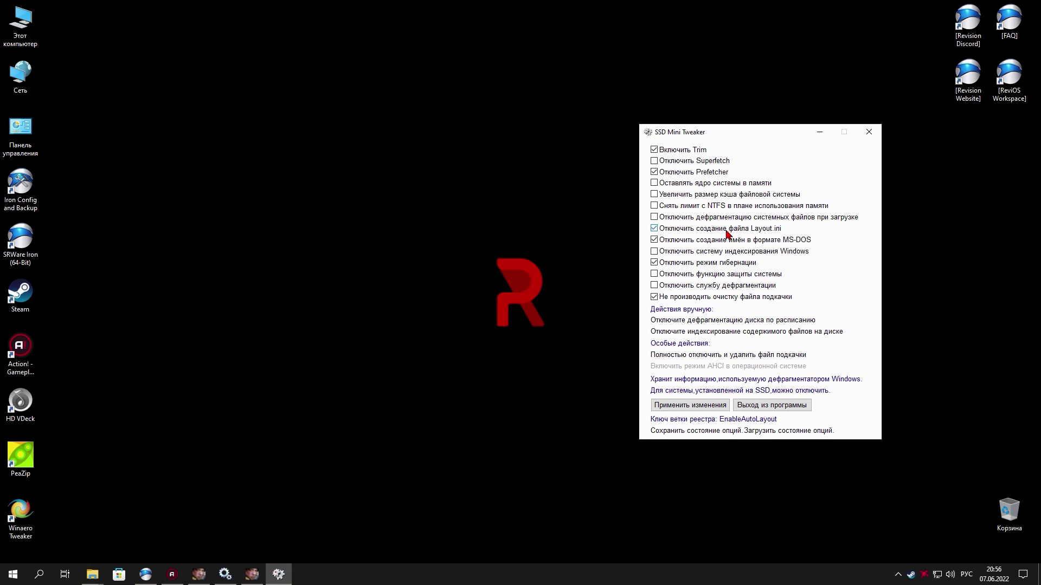
{"action": "left_click", "coordinate": [728, 232]}
{"action": "mouse_move", "coordinate": [723, 245]}
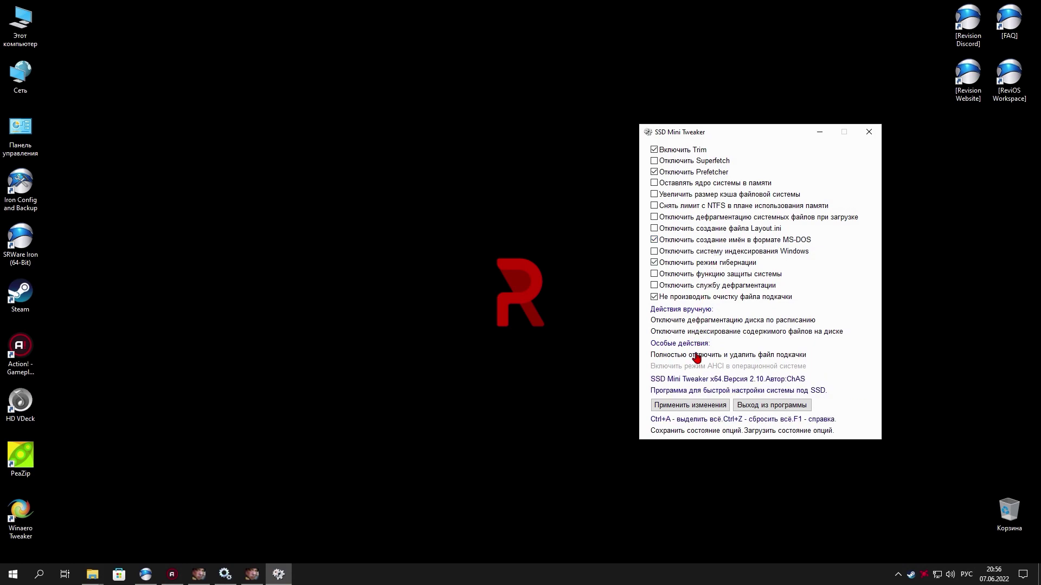
{"action": "left_click", "coordinate": [678, 409]}
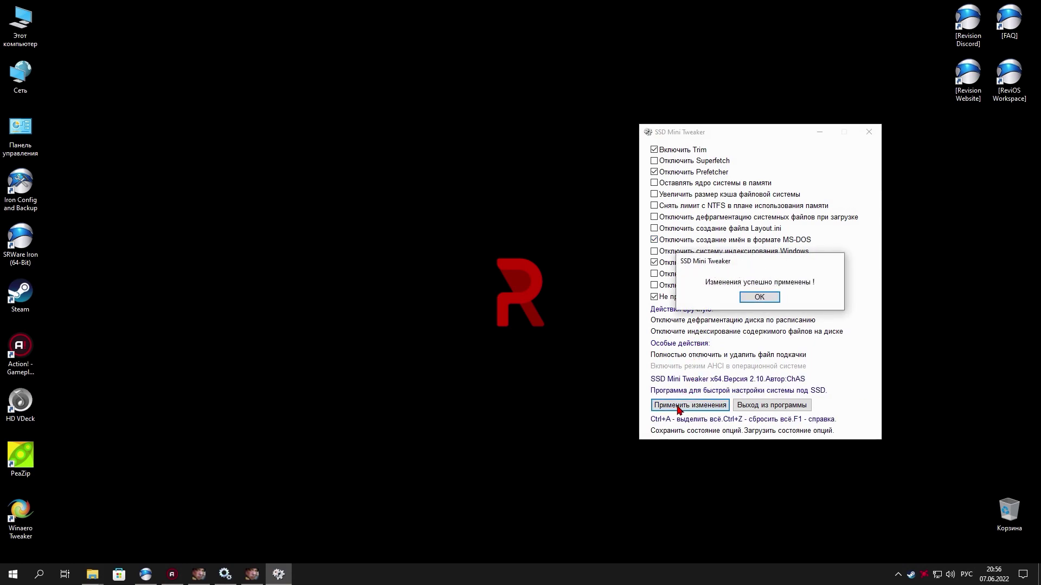
{"action": "left_click", "coordinate": [759, 297]}
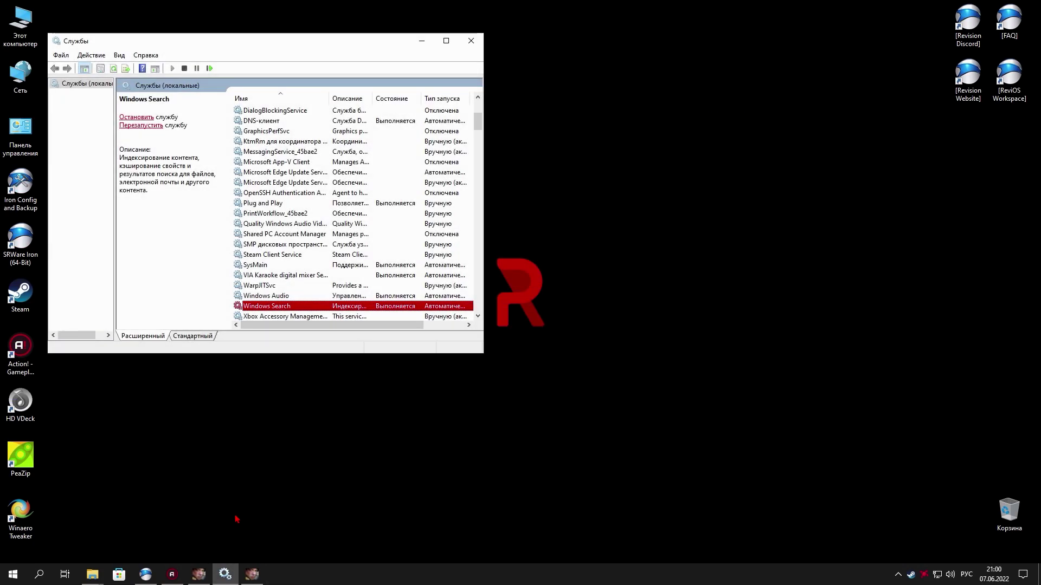
In Windows Services, stop the Windows Search service and set its startup type to Отключена
{"action": "double_click", "coordinate": [294, 310]}
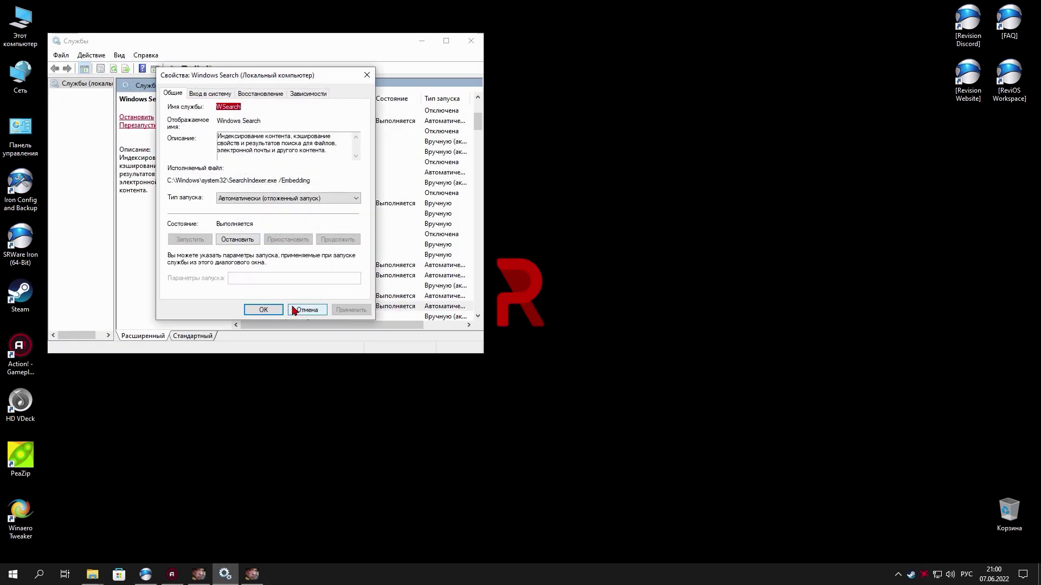
{"action": "left_click", "coordinate": [250, 241]}
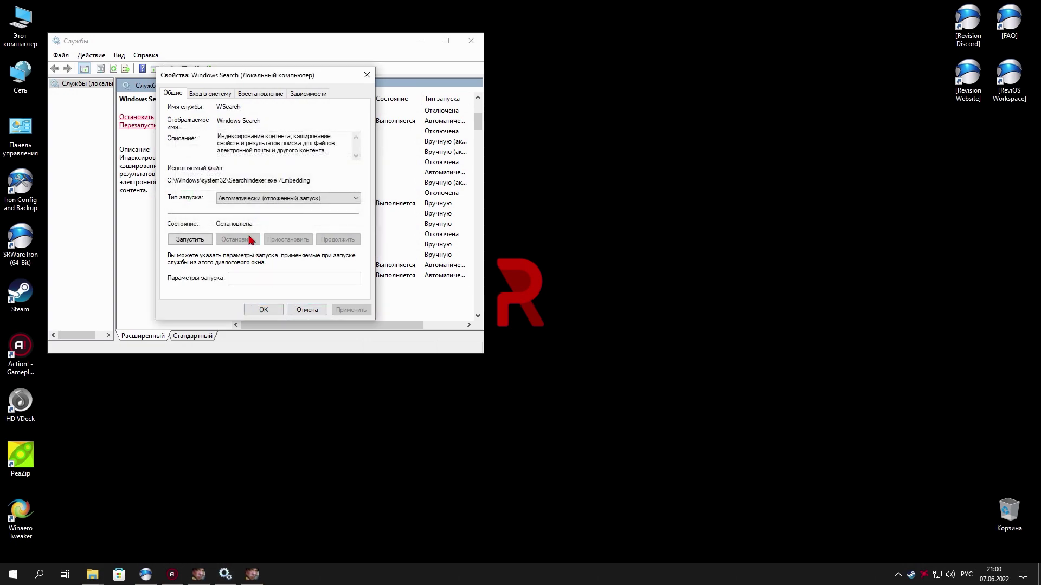
{"action": "left_click", "coordinate": [274, 199]}
{"action": "left_click", "coordinate": [253, 229]}
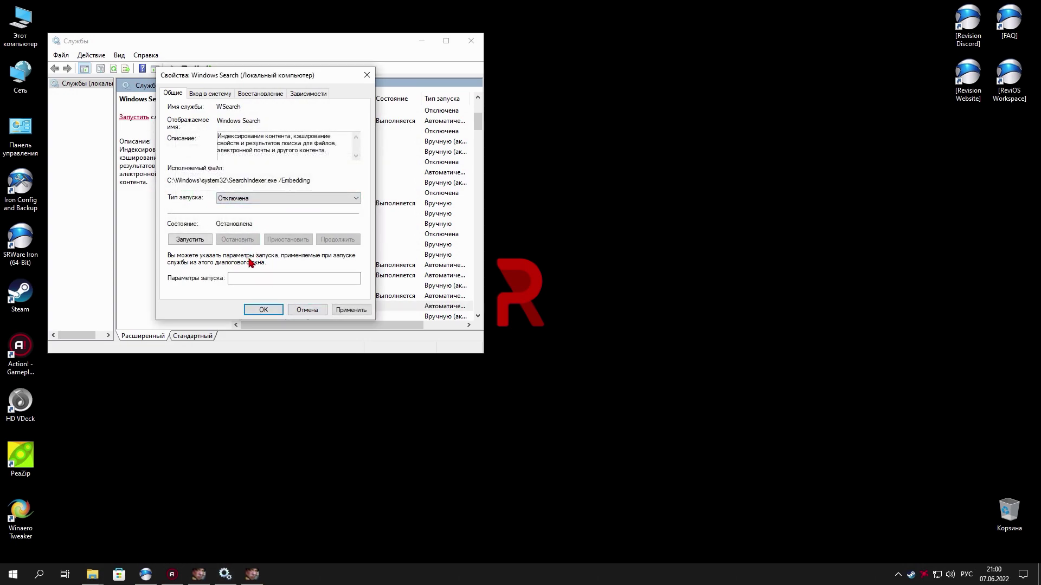
{"action": "left_click", "coordinate": [346, 310]}
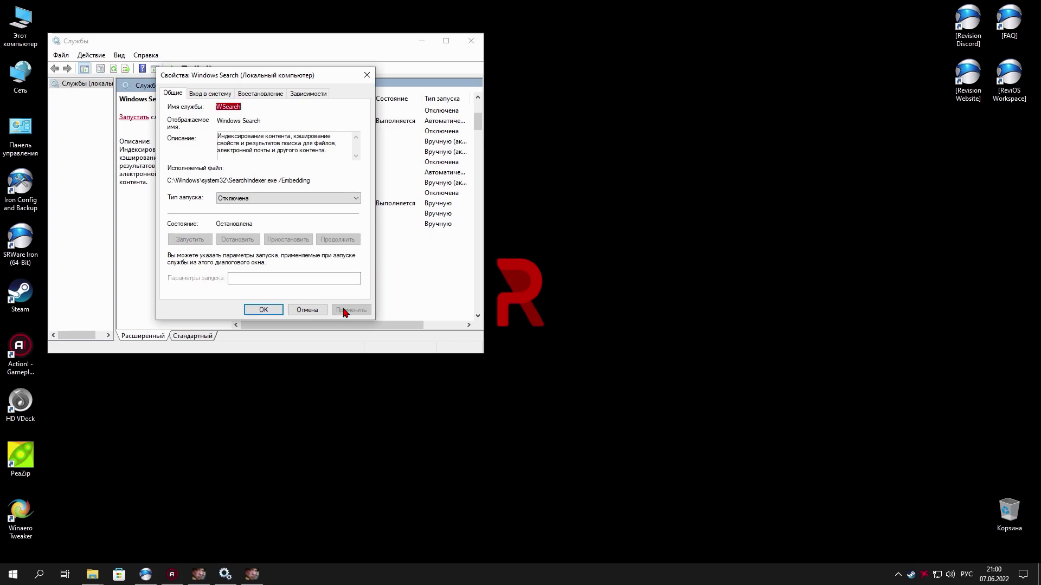
{"action": "left_click", "coordinate": [264, 310]}
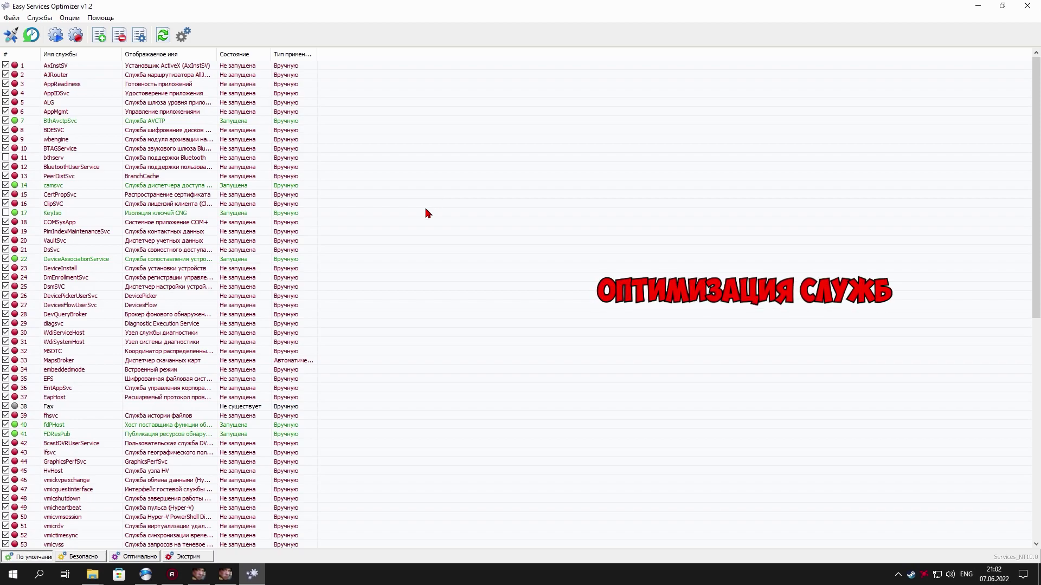
In Easy Services Optimizer, select the Экстрим profile and apply it to the services
{"action": "left_click", "coordinate": [195, 559]}
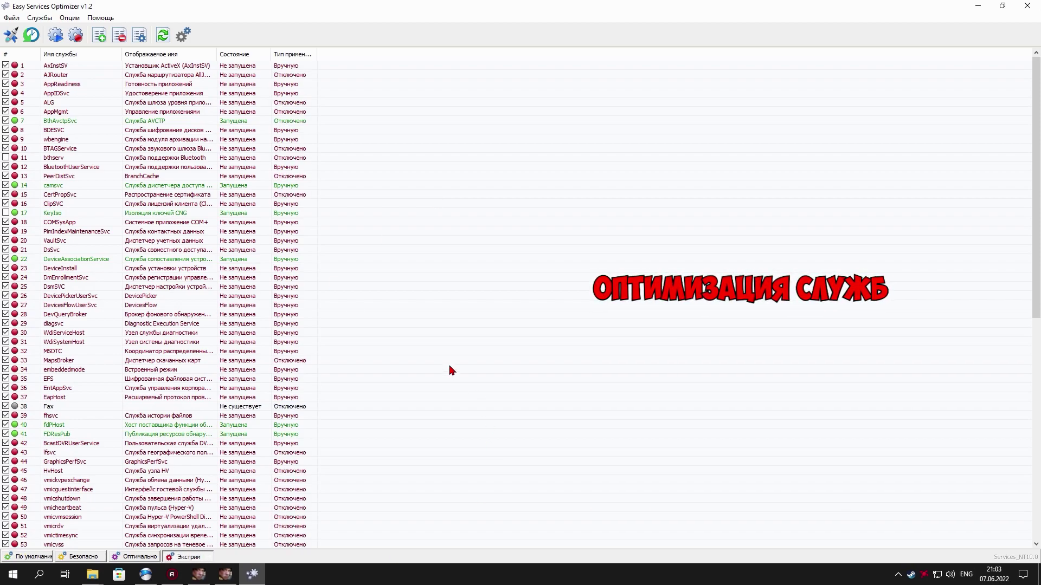
{"action": "left_click", "coordinate": [11, 35]}
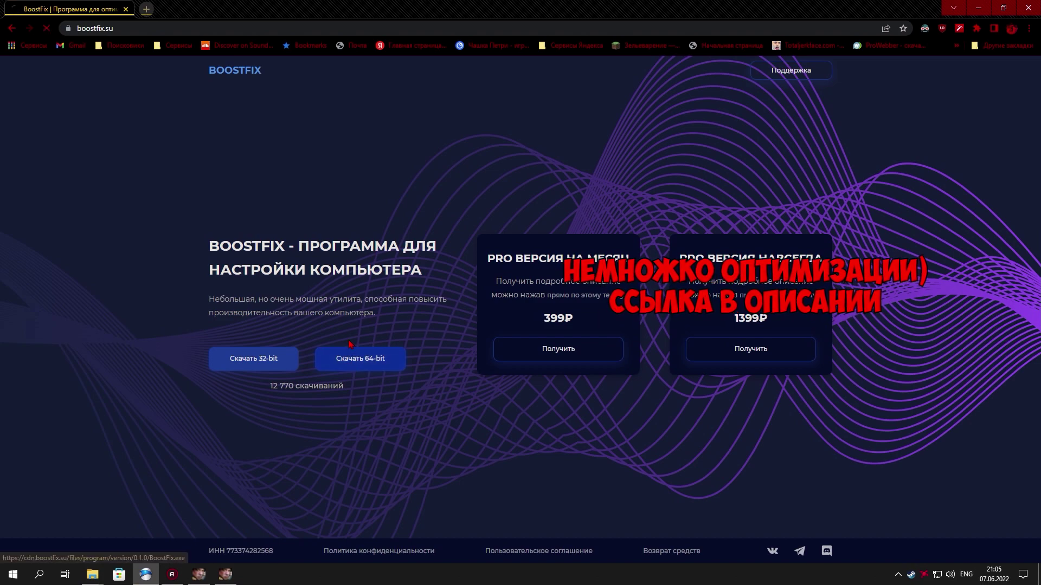
Download the 64-bit version of BoostFix from boostfix.su, save it as BoostFix.exe in Загрузки and minimize the browser
{"action": "left_click", "coordinate": [359, 359]}
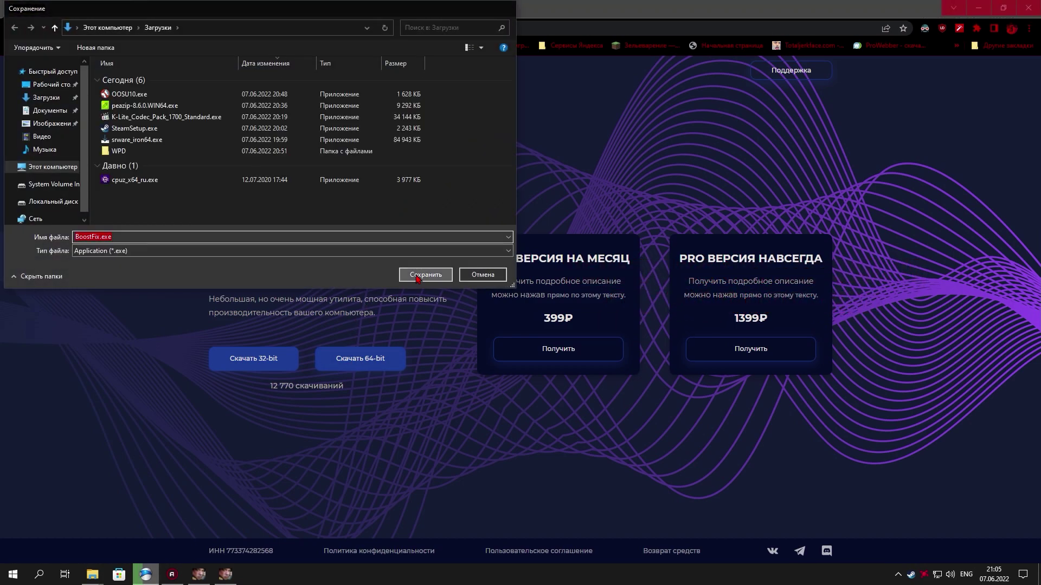
{"action": "key", "text": "Return"}
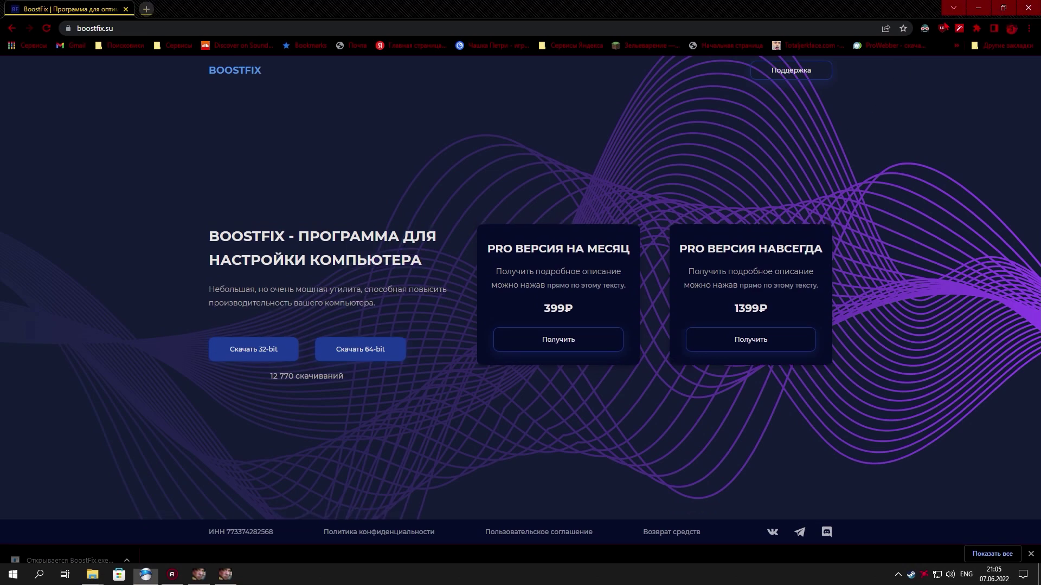
{"action": "left_click", "coordinate": [979, 8]}
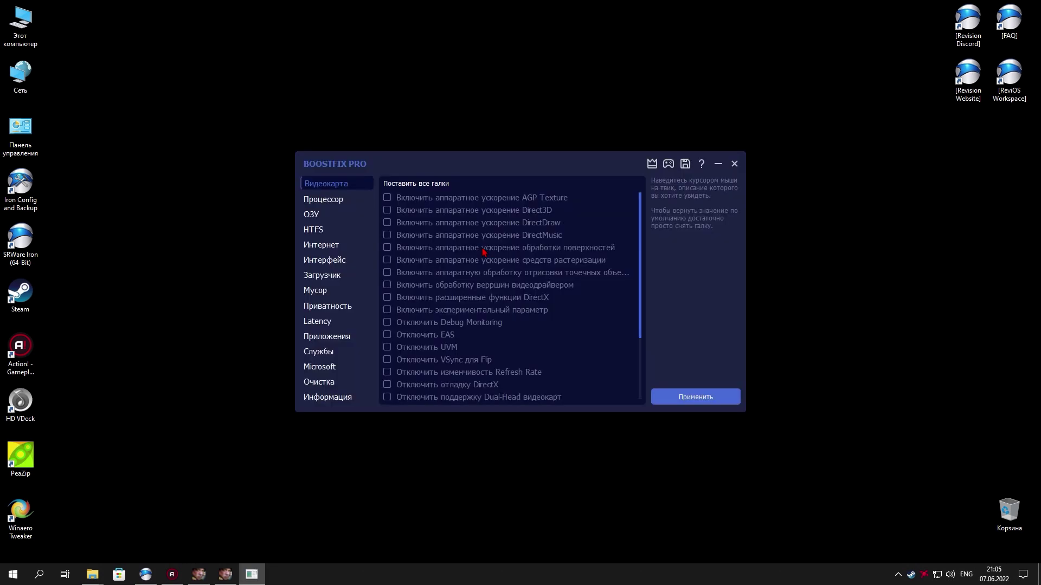
Look through BoostFix's ОЗУ and Службы tweaks and check the network status page in Windows settings for data usage
{"action": "left_click", "coordinate": [324, 215]}
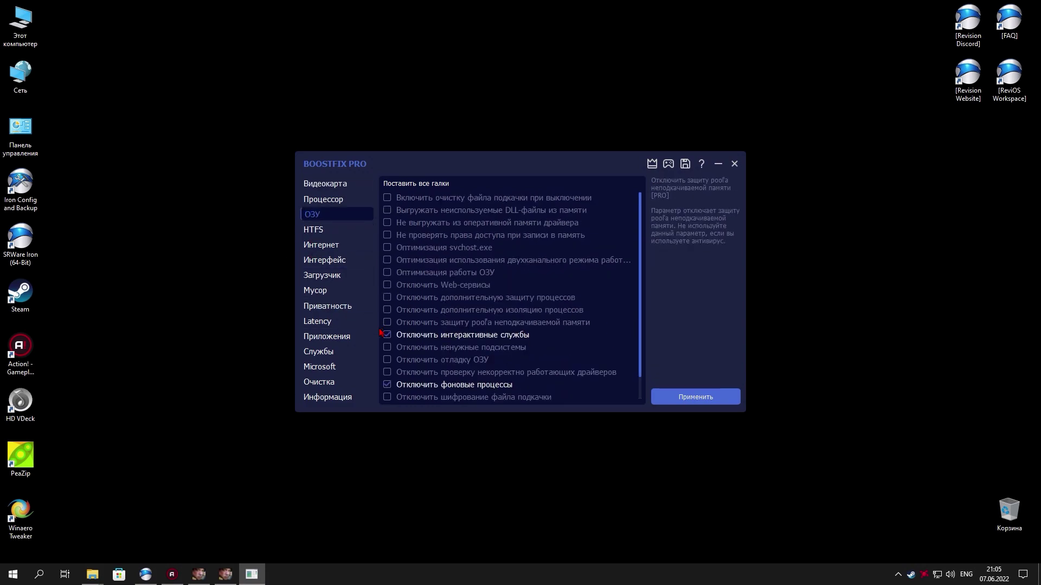
{"action": "left_click", "coordinate": [315, 359]}
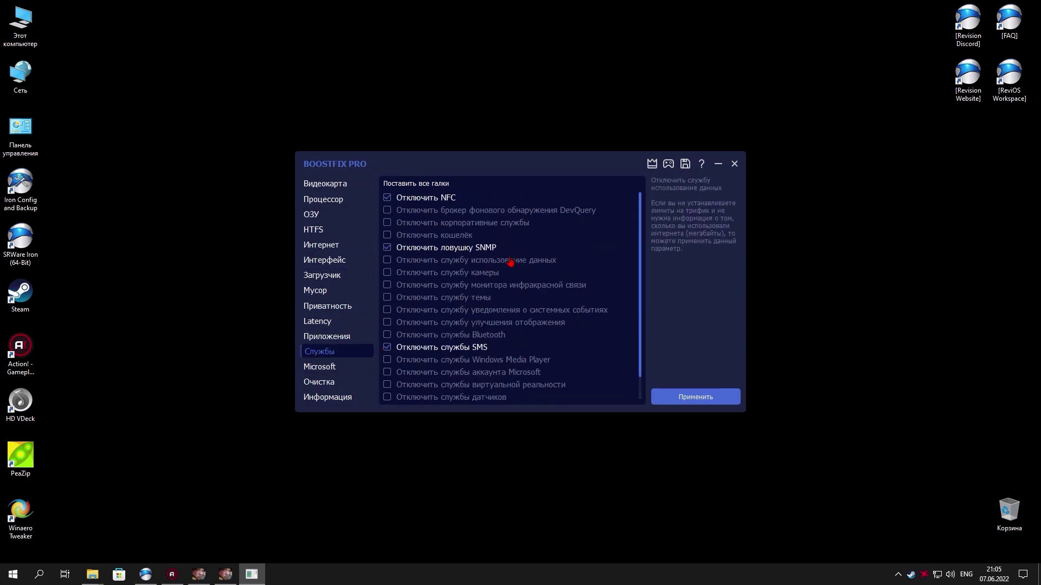
{"action": "left_click", "coordinate": [12, 574]}
{"action": "left_click", "coordinate": [14, 525]}
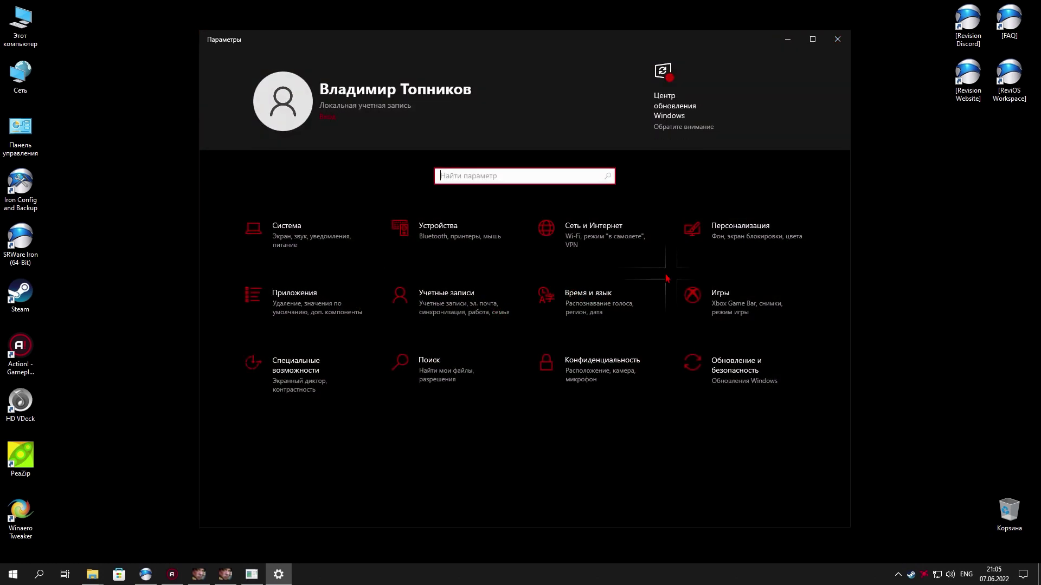
{"action": "left_click", "coordinate": [637, 247]}
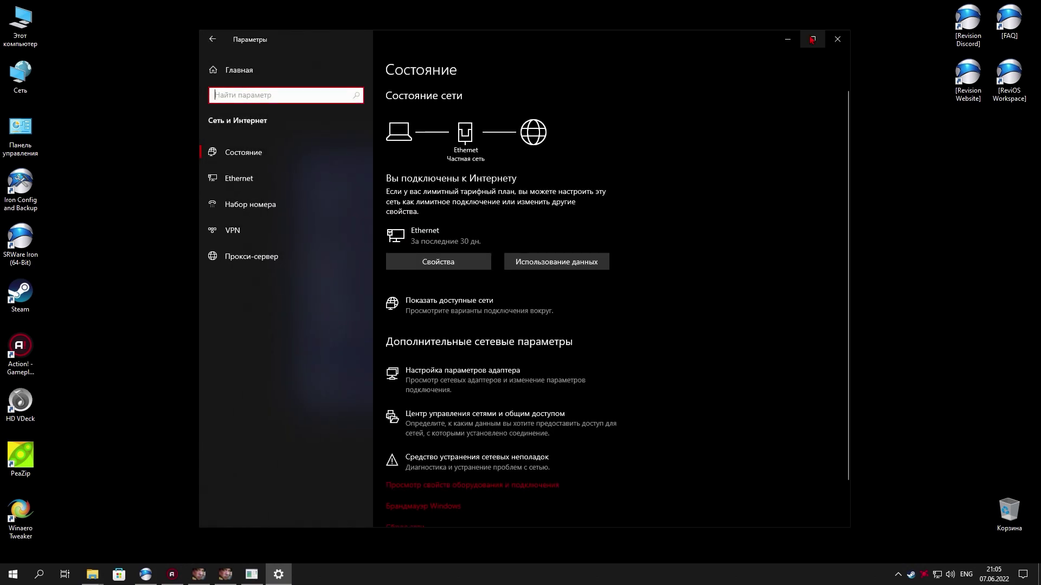
{"action": "left_click", "coordinate": [838, 39]}
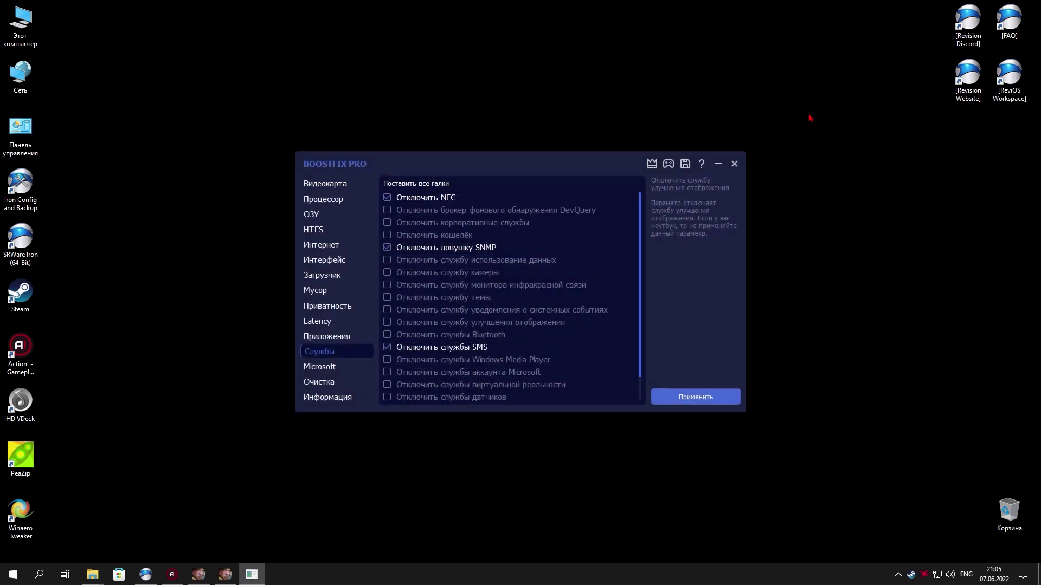
In BoostFix's Службы tweaks, disable the data usage, infrared monitor, Bluetooth, virtual reality and wallet services, and apply the changes
{"action": "left_click", "coordinate": [515, 261]}
{"action": "left_click", "coordinate": [515, 285]}
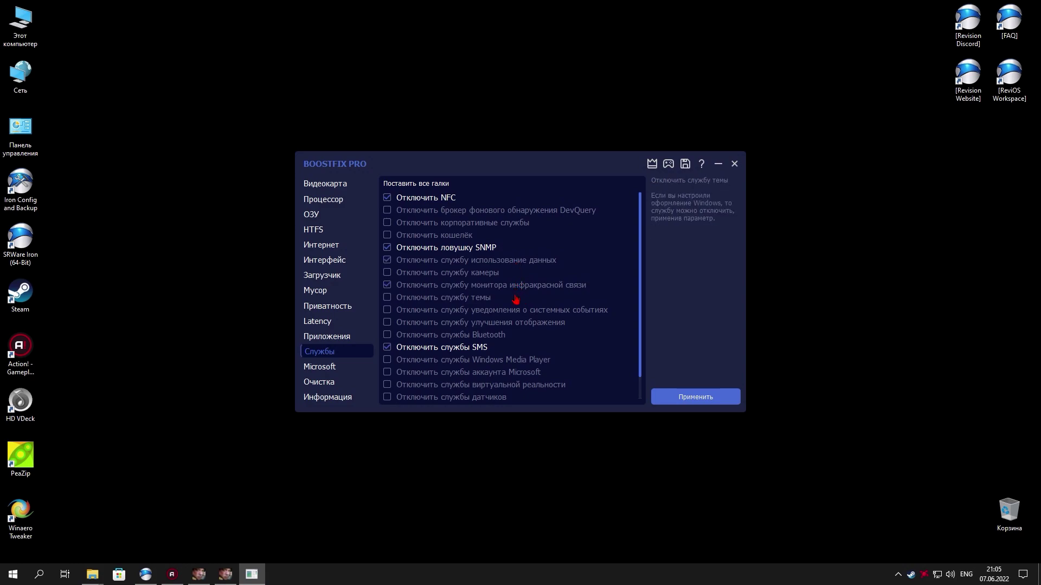
{"action": "left_click", "coordinate": [497, 337]}
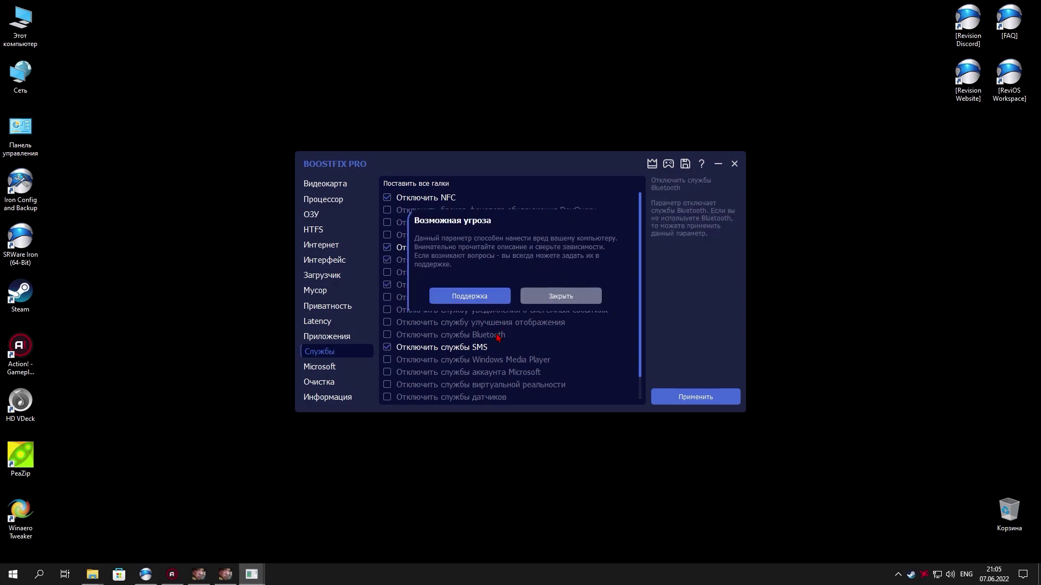
{"action": "left_click", "coordinate": [501, 302]}
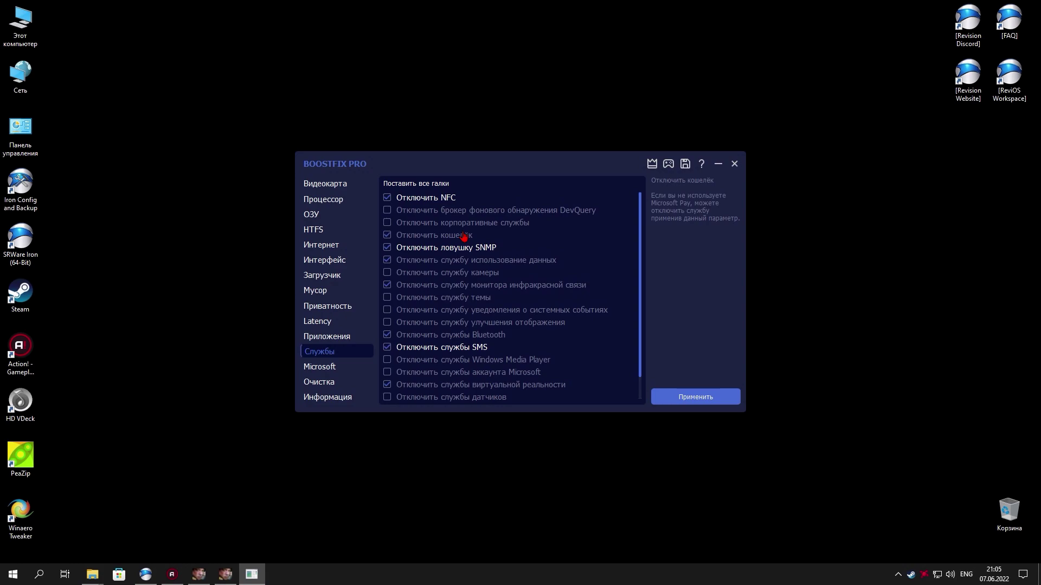
{"action": "left_click", "coordinate": [686, 395]}
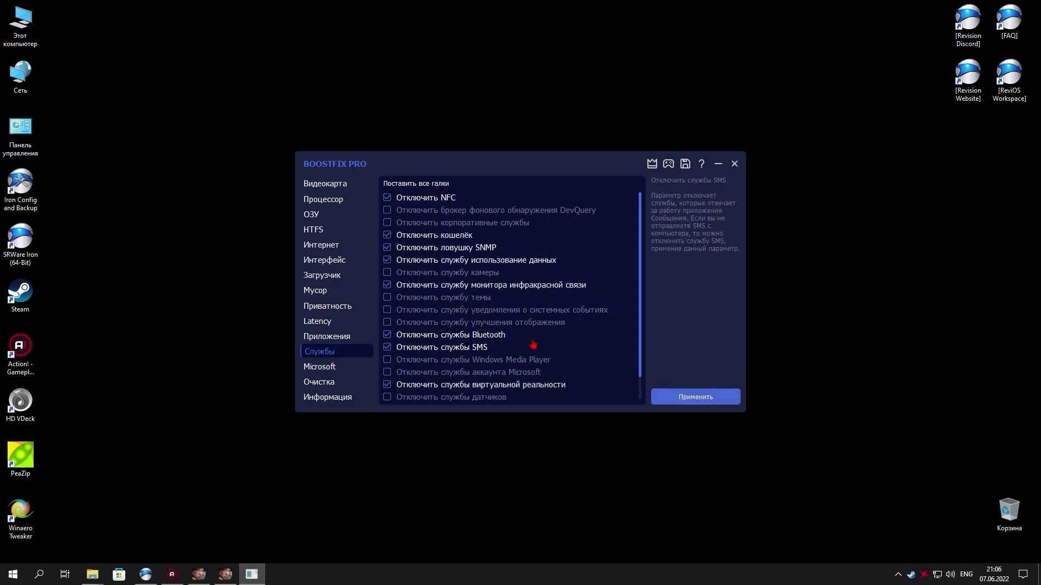
In BoostFix's Приватность tweaks, disable speech data updates, automatic learning, lexicon updates, location, text prediction, recommended Start menu apps and data collection
{"action": "left_click", "coordinate": [327, 328]}
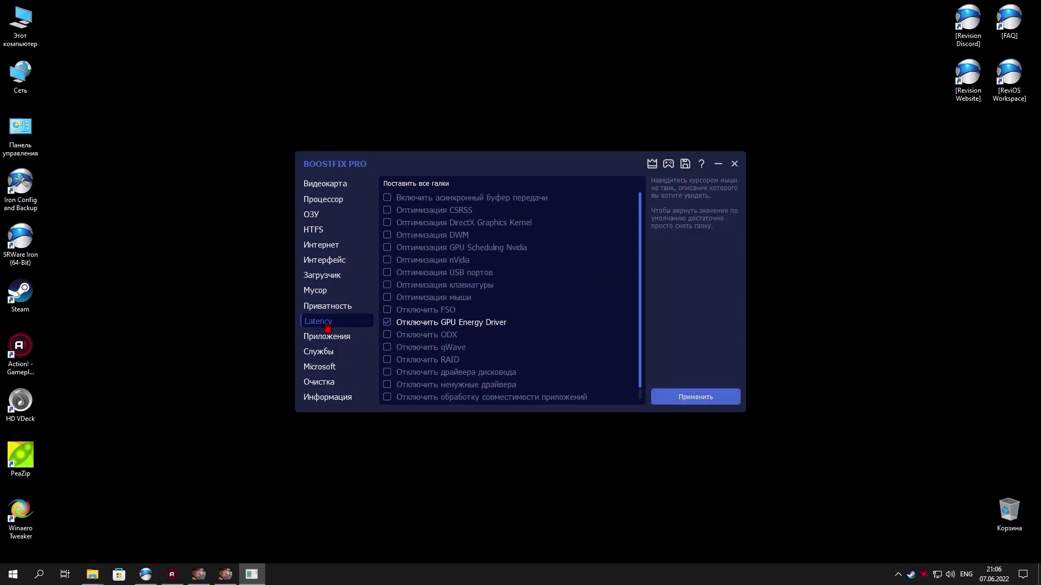
{"action": "left_click", "coordinate": [386, 323]}
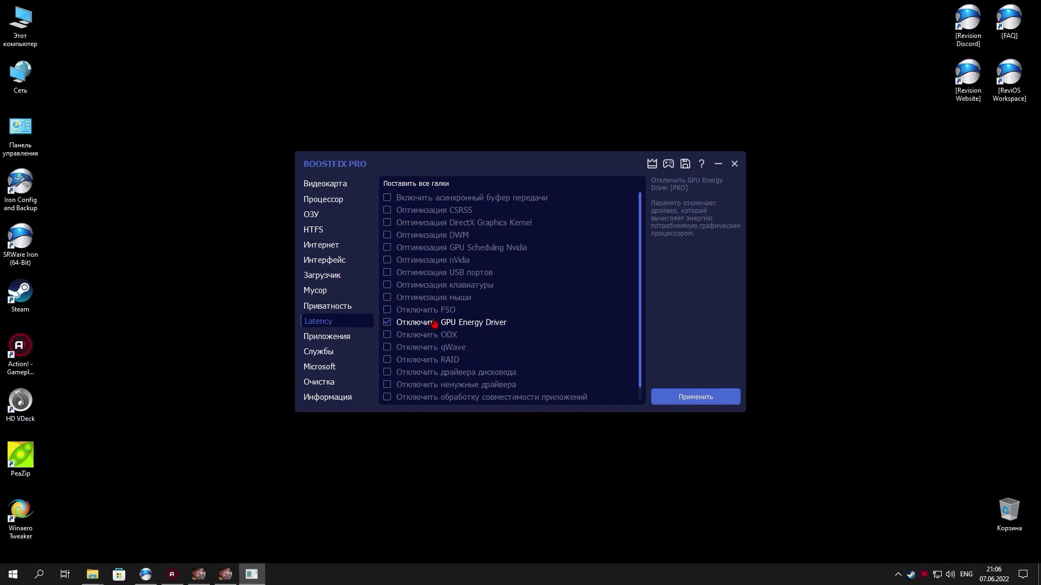
{"action": "left_click", "coordinate": [326, 306]}
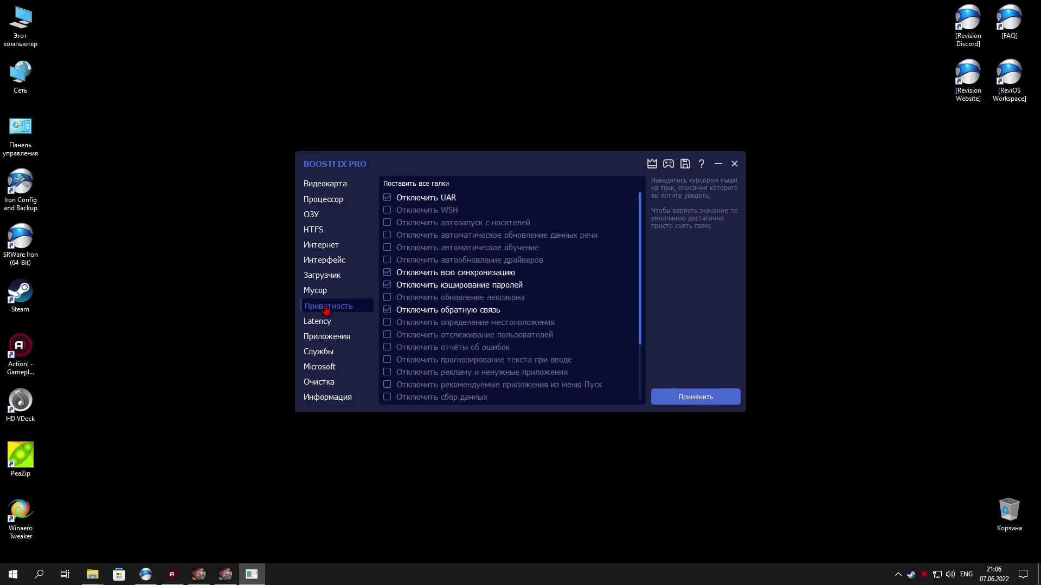
{"action": "left_click", "coordinate": [469, 237]}
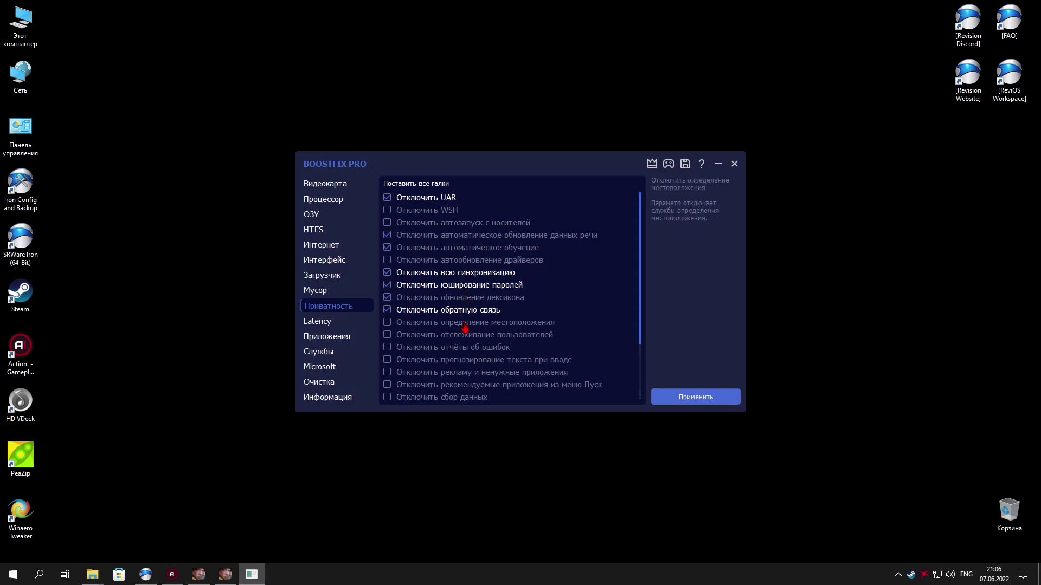
{"action": "left_click", "coordinate": [464, 360]}
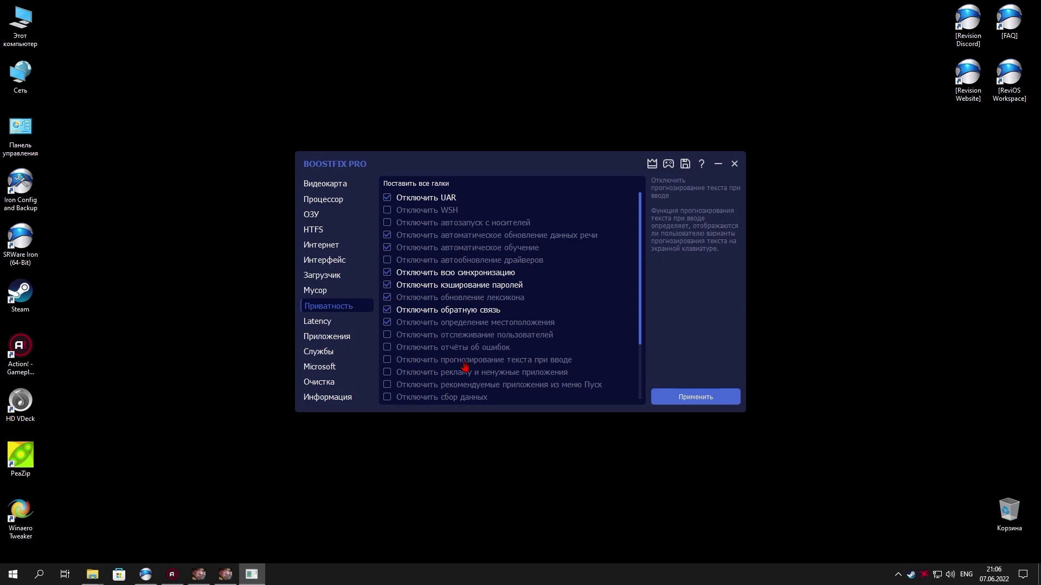
{"action": "left_click", "coordinate": [468, 399]}
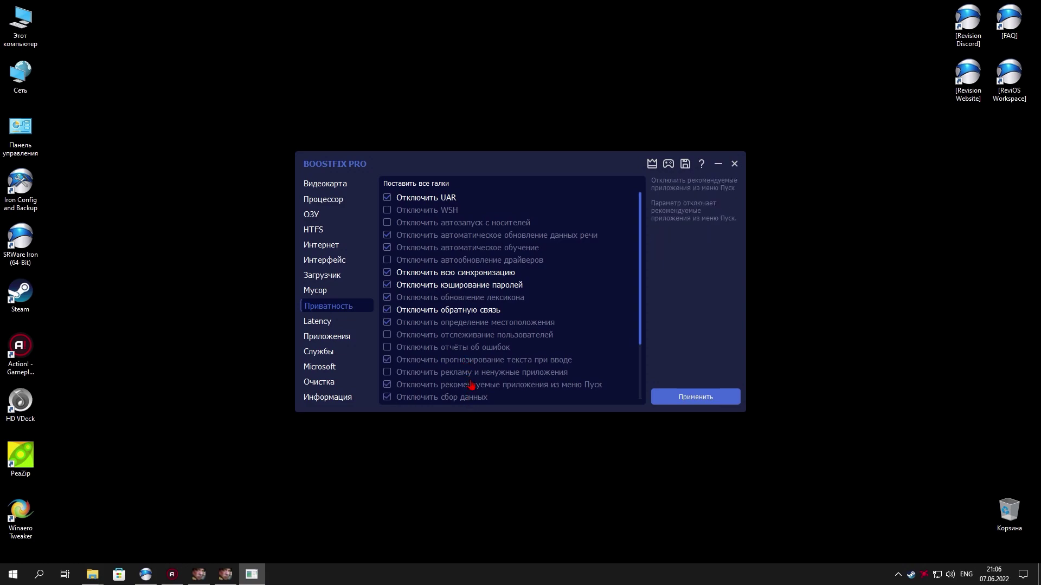
Disable NVIDIA and Office telemetry, background speech synthesis updates and Microsoft experimental features, and apply the Приватность tweaks
{"action": "scroll", "coordinate": [470, 391], "scroll_direction": "down", "scroll_amount": 3}
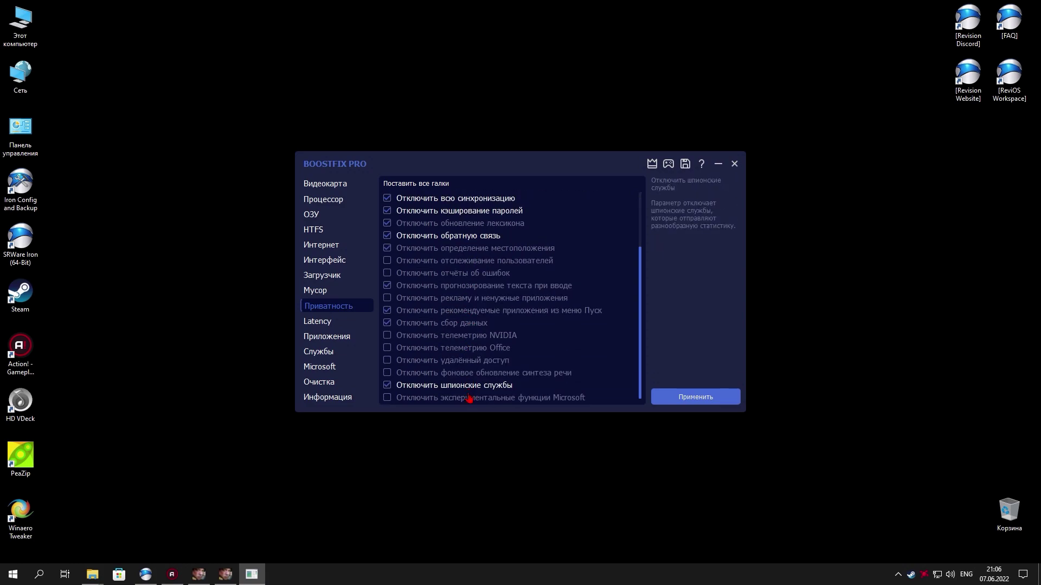
{"action": "left_click", "coordinate": [465, 399]}
{"action": "left_click", "coordinate": [465, 373]}
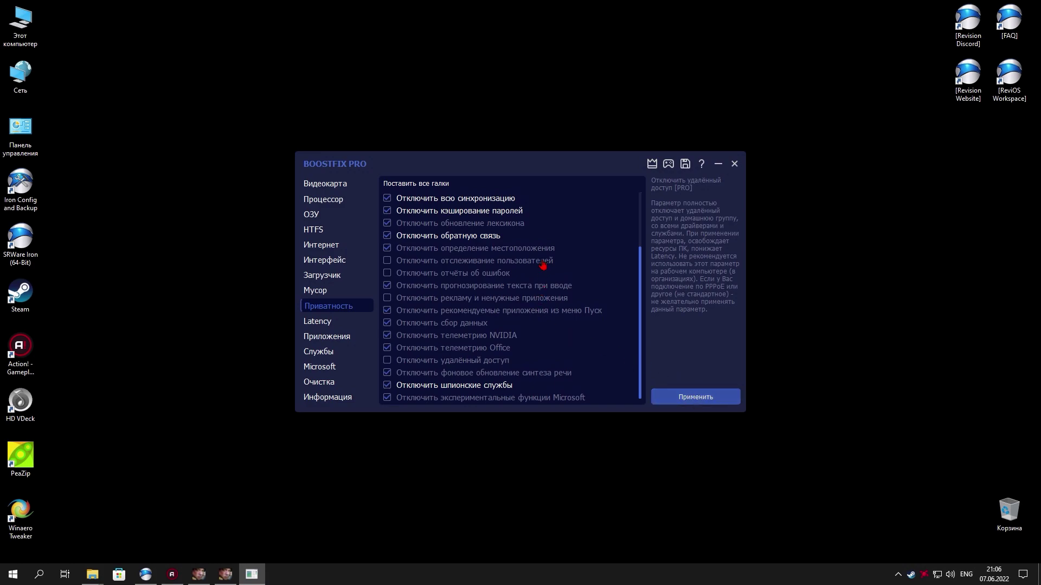
{"action": "scroll", "coordinate": [395, 300], "scroll_direction": "up", "scroll_amount": 3}
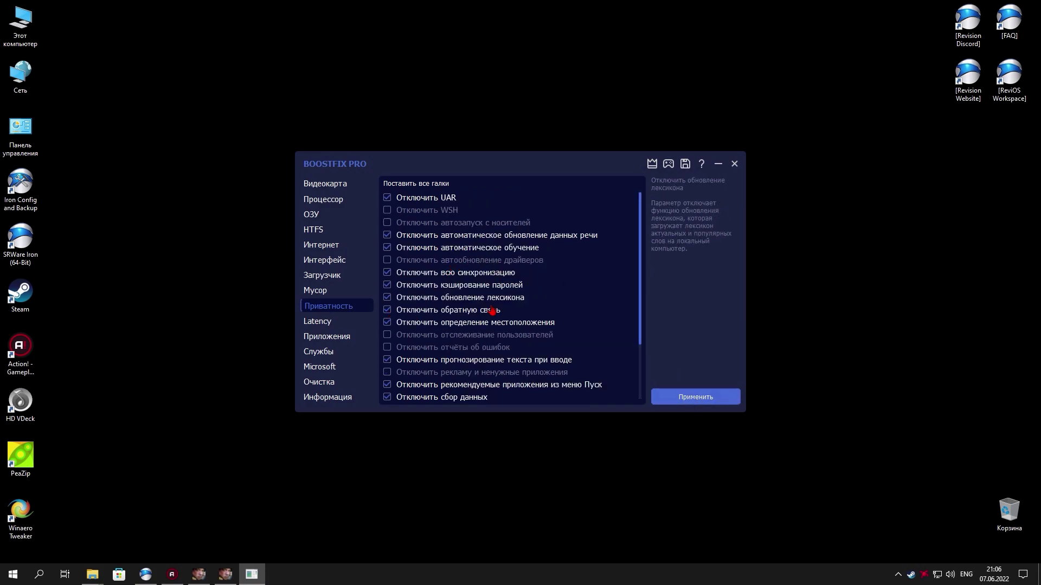
In the Загрузчик tweaks, enable faster closing of apps and services at shutdown and delayed service start, and disable the app autostart bypass
{"action": "left_click", "coordinate": [316, 296]}
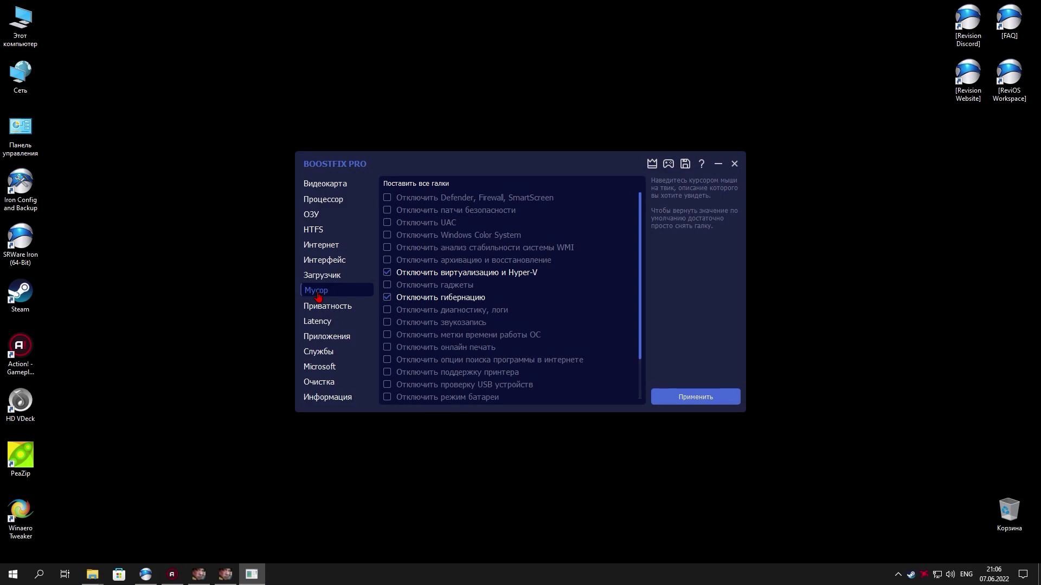
{"action": "left_click", "coordinate": [326, 278]}
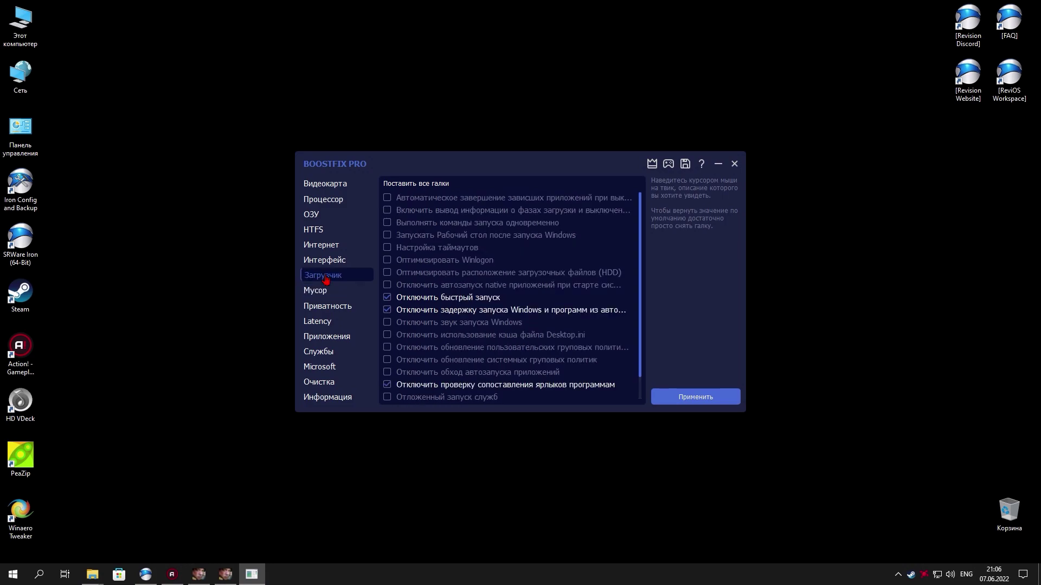
{"action": "scroll", "coordinate": [431, 356], "scroll_direction": "down", "scroll_amount": 1}
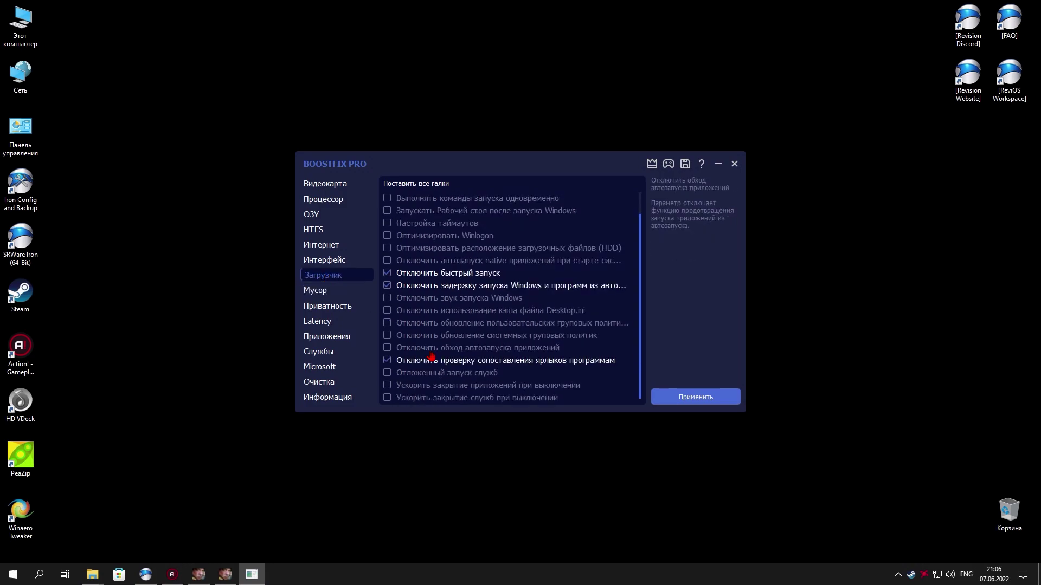
{"action": "left_click", "coordinate": [436, 399]}
{"action": "left_click", "coordinate": [434, 385]}
{"action": "left_click", "coordinate": [430, 373]}
{"action": "left_click", "coordinate": [437, 348]}
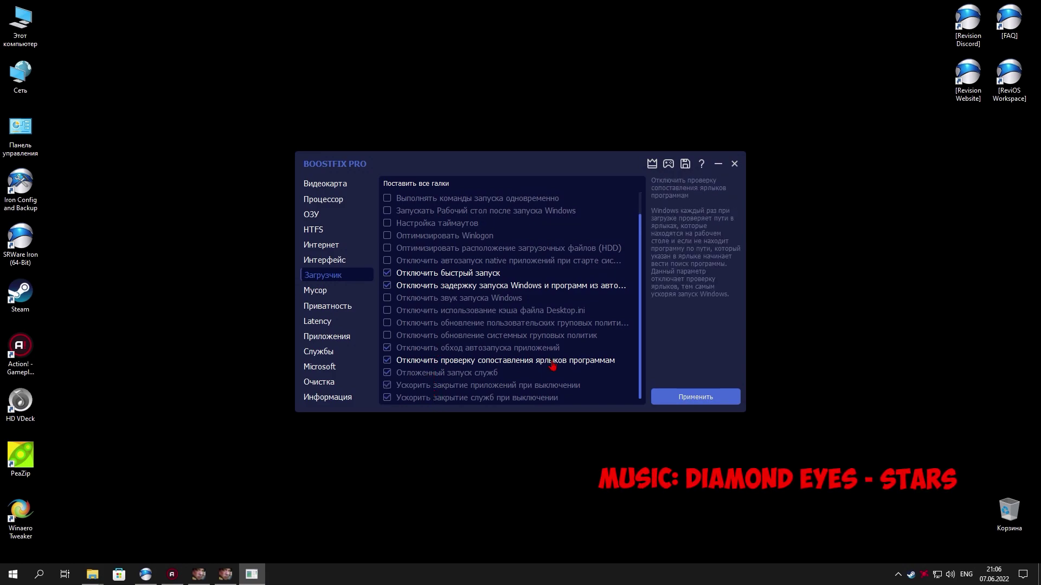
{"action": "scroll", "coordinate": [623, 369], "scroll_direction": "up", "scroll_amount": 1}
In the Интерфейс tweaks, enable restoring Explorer after an error and apply the change
{"action": "left_click", "coordinate": [337, 261]}
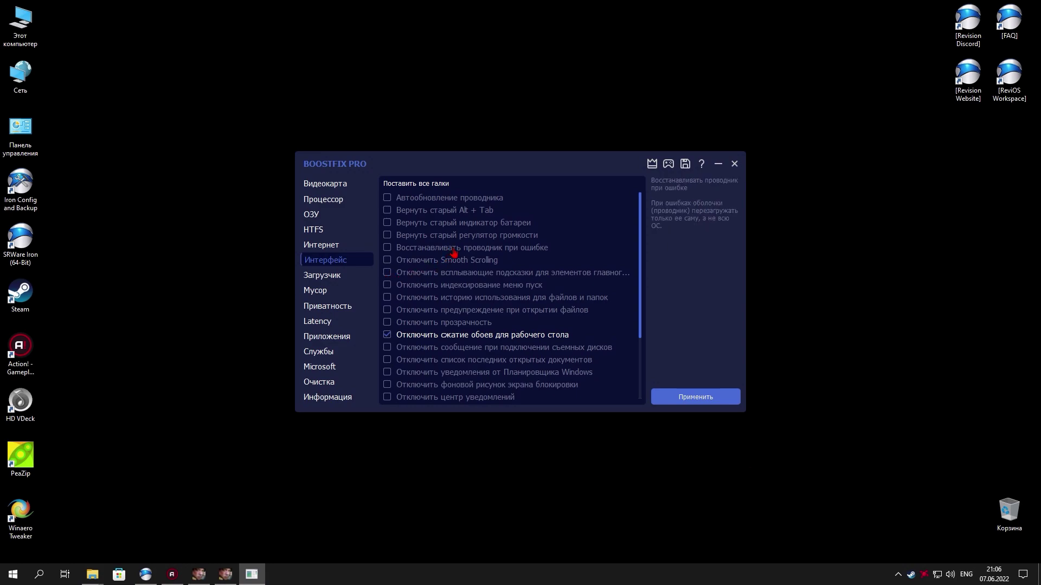
{"action": "left_click", "coordinate": [454, 252]}
{"action": "left_click", "coordinate": [689, 394]}
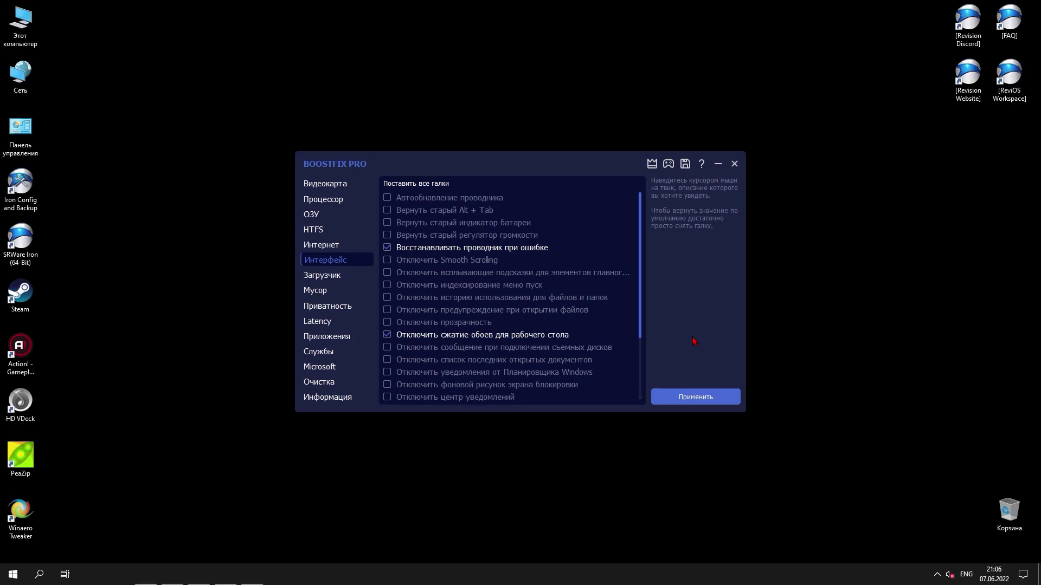
In the HTFS tweaks, enable long path support and apply the change
{"action": "left_click", "coordinate": [336, 247]}
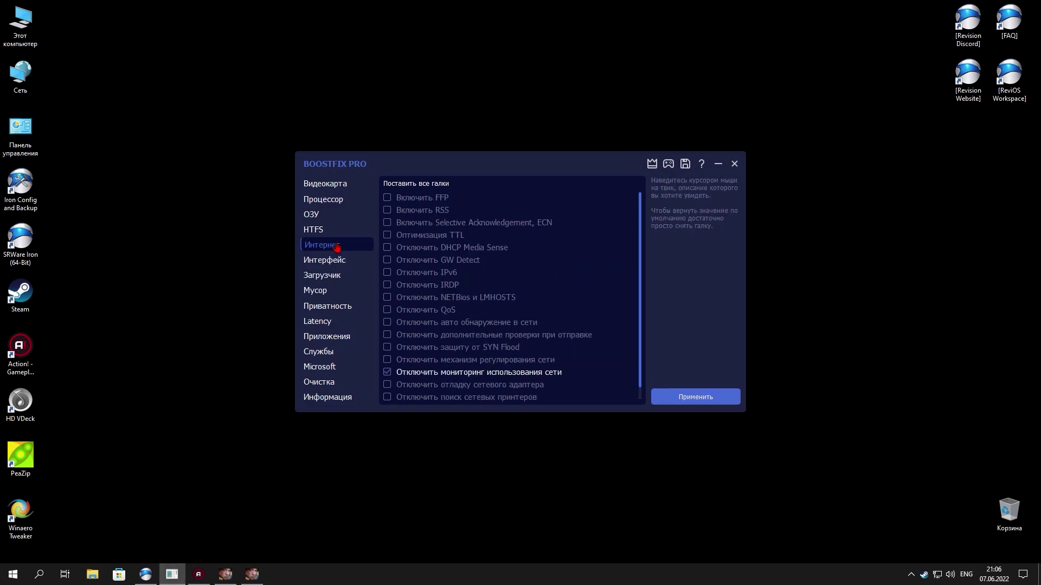
{"action": "left_click", "coordinate": [337, 231]}
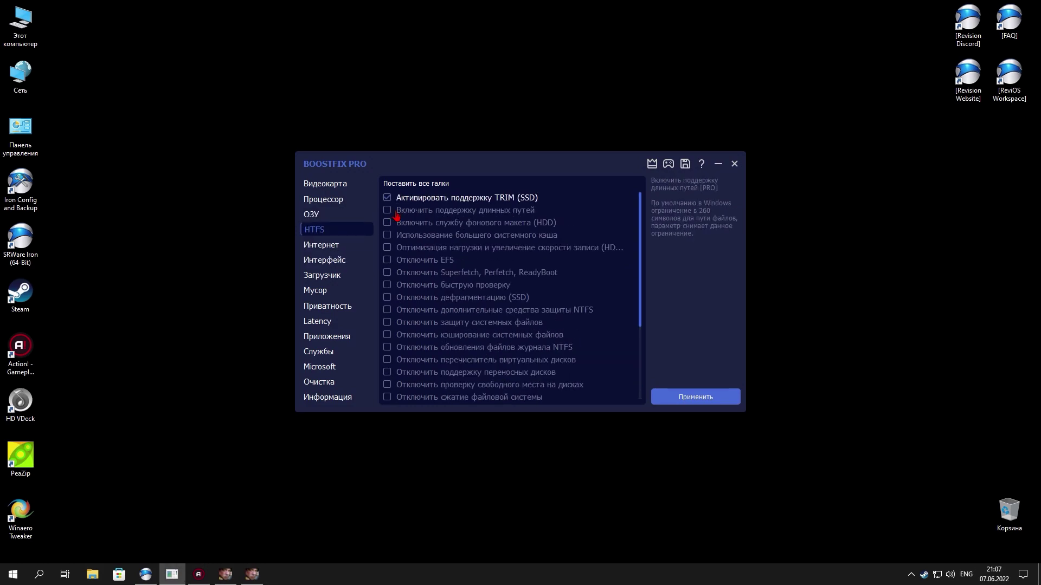
{"action": "left_click", "coordinate": [699, 397]}
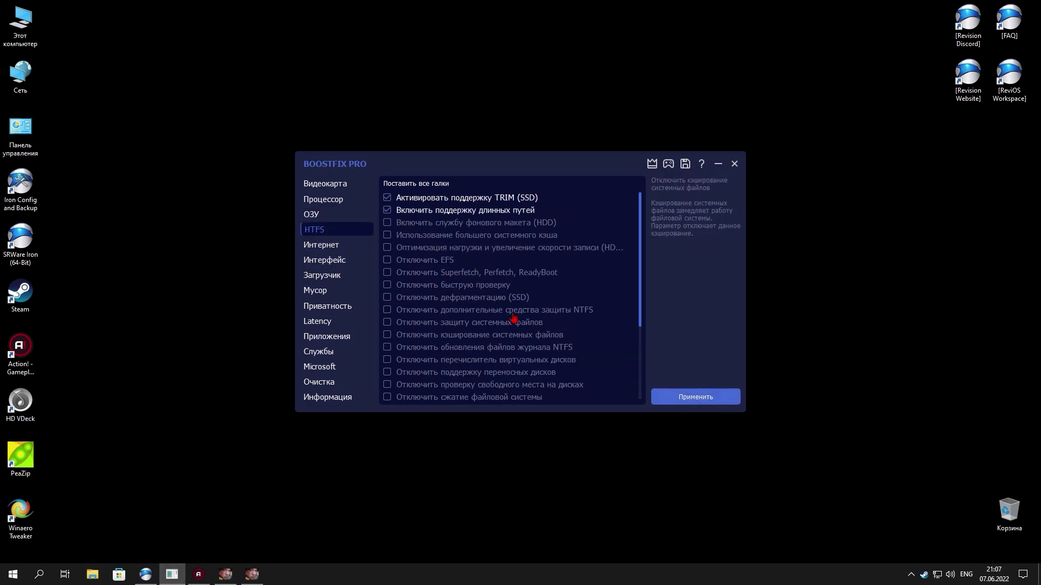
In the ОЗУ tweaks, disable page file encryption and apply the change
{"action": "left_click", "coordinate": [344, 217]}
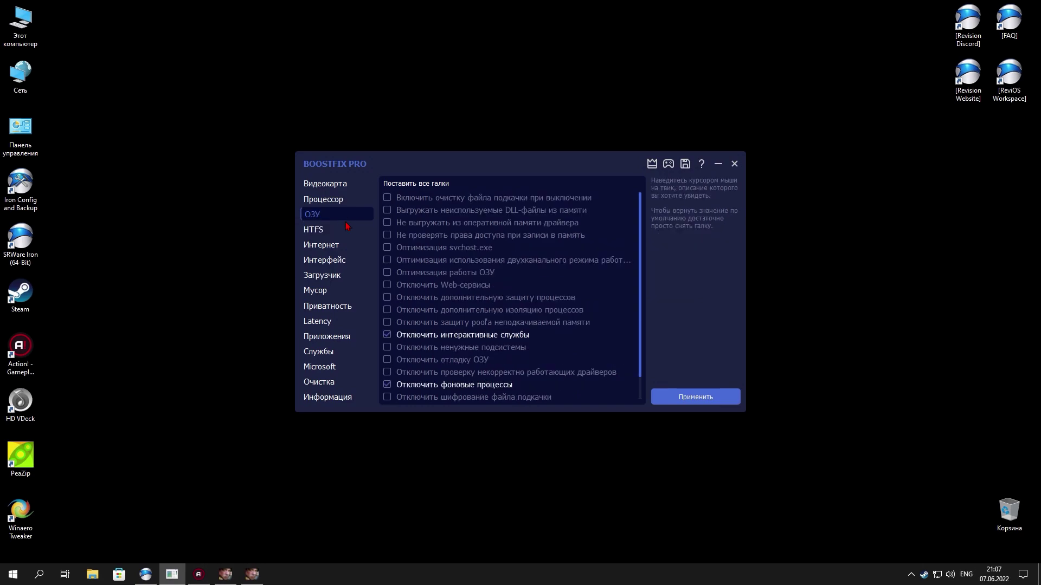
{"action": "left_click", "coordinate": [527, 401]}
{"action": "scroll", "coordinate": [527, 401], "scroll_direction": "down", "scroll_amount": 1}
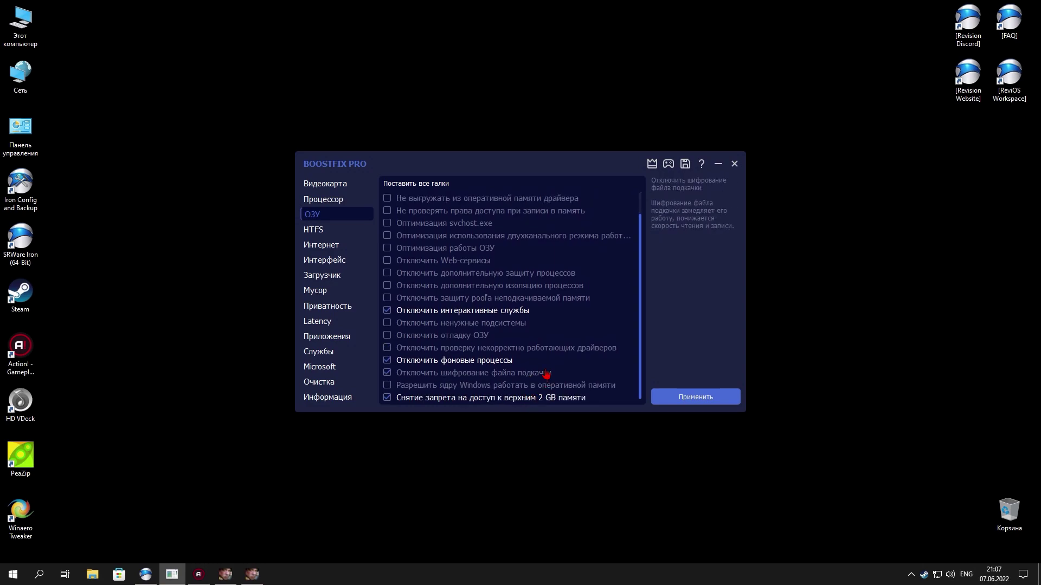
{"action": "scroll", "coordinate": [546, 375], "scroll_direction": "up", "scroll_amount": 1}
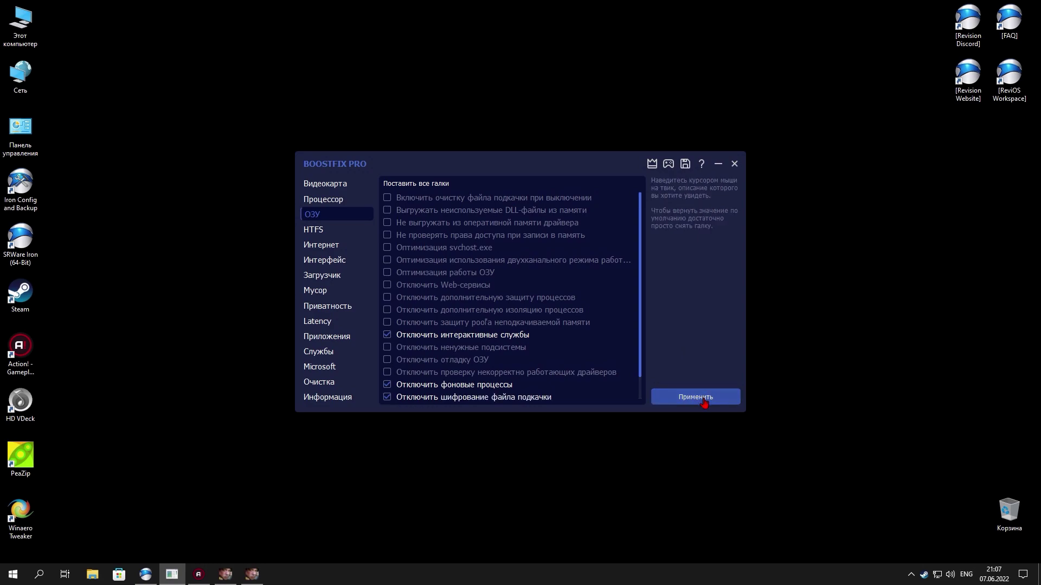
Look through the Процессор and Видеокарта tweaks and close BoostFix
{"action": "left_click", "coordinate": [352, 201]}
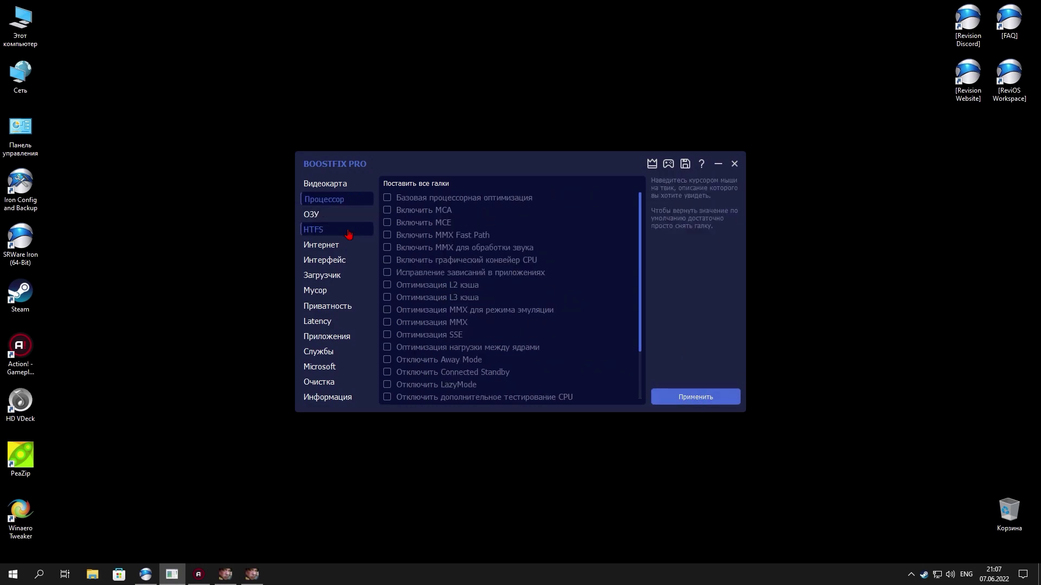
{"action": "scroll", "coordinate": [510, 360], "scroll_direction": "down", "scroll_amount": 3}
{"action": "scroll", "coordinate": [510, 361], "scroll_direction": "up", "scroll_amount": 5}
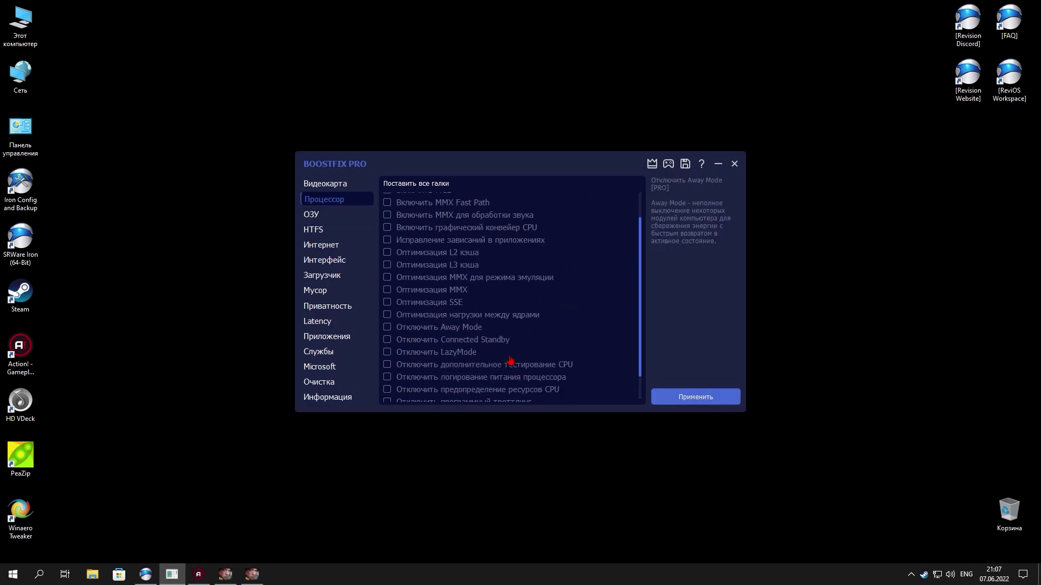
{"action": "left_click", "coordinate": [318, 184]}
{"action": "scroll", "coordinate": [488, 276], "scroll_direction": "down", "scroll_amount": 3}
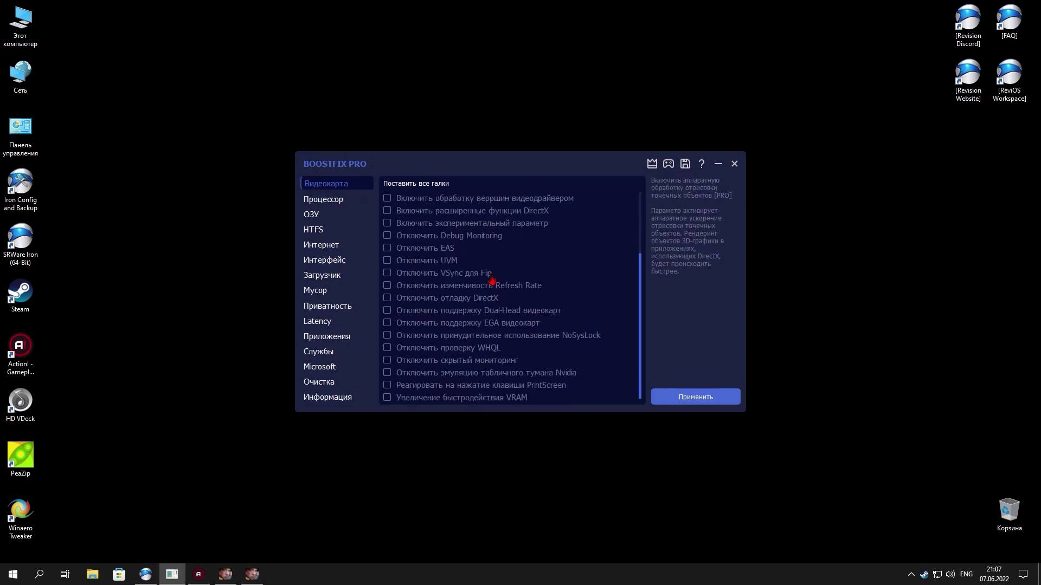
{"action": "scroll", "coordinate": [499, 309], "scroll_direction": "up", "scroll_amount": 4}
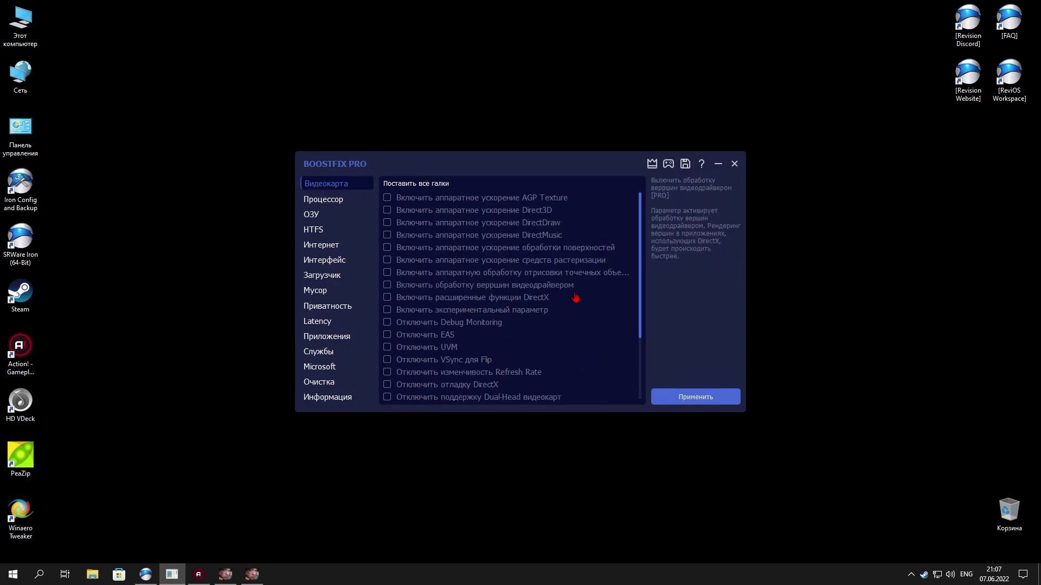
{"action": "scroll", "coordinate": [573, 297], "scroll_direction": "down", "scroll_amount": 3}
{"action": "scroll", "coordinate": [574, 297], "scroll_direction": "up", "scroll_amount": 3}
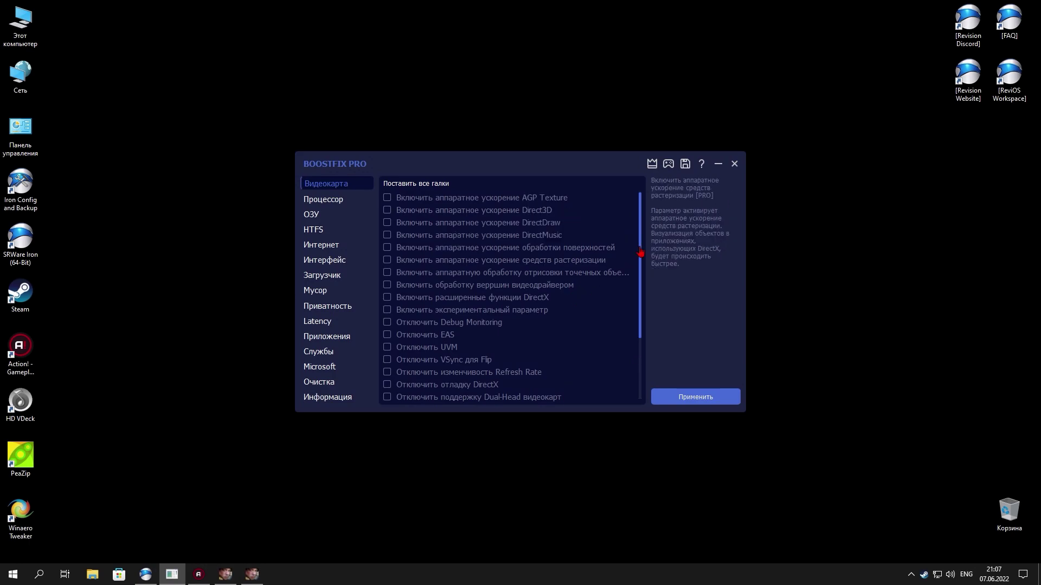
{"action": "left_click", "coordinate": [735, 164]}
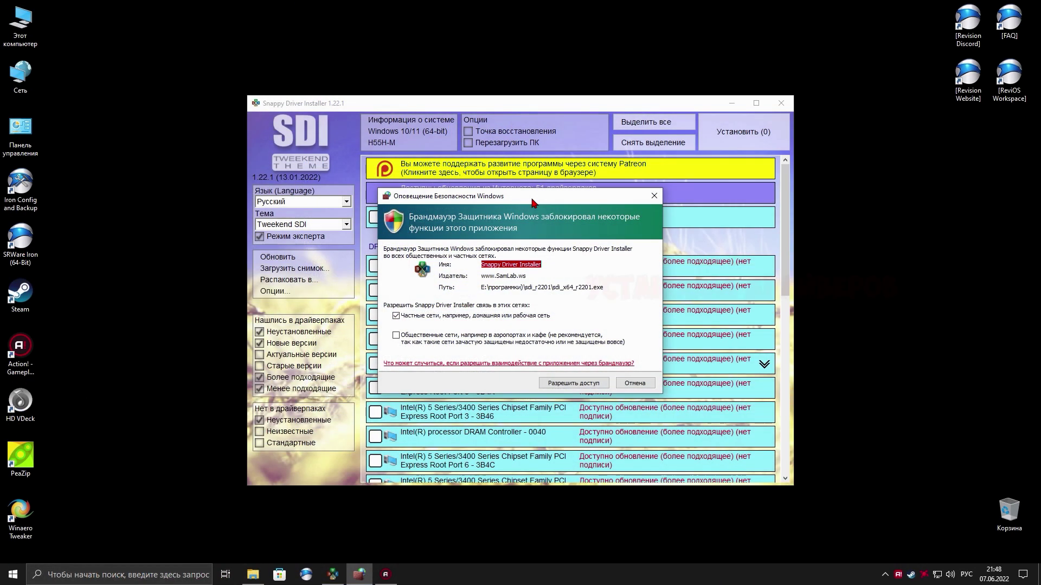
Allow Snappy Driver Installer through the firewall on private networks and turn on its restore point option
{"action": "left_click", "coordinate": [592, 383]}
{"action": "mouse_move", "coordinate": [592, 297]}
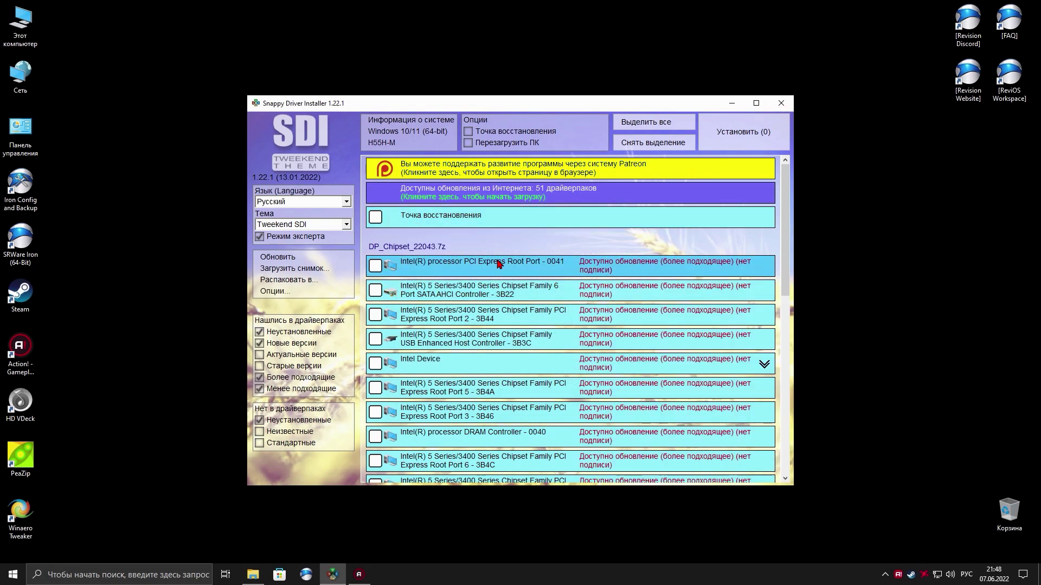
{"action": "left_click", "coordinate": [469, 131]}
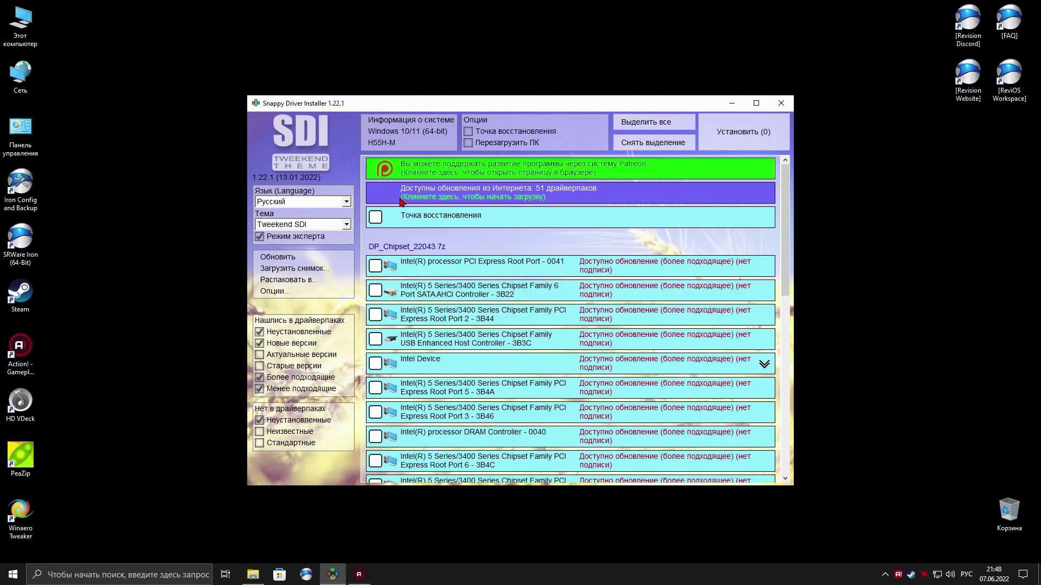
Maximize Snappy Driver Installer and select the three Logitech C310 webcam drivers and the Qualcomm Atheros AR8131 Ethernet driver for installation
{"action": "scroll", "coordinate": [433, 355], "scroll_direction": "down", "scroll_amount": 1}
{"action": "scroll", "coordinate": [433, 355], "scroll_direction": "down", "scroll_amount": 2}
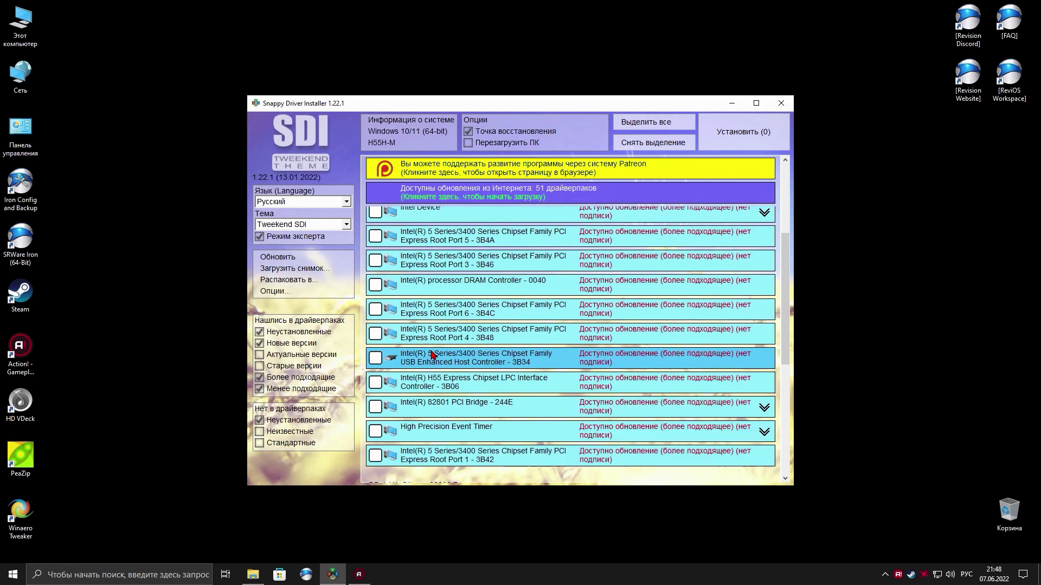
{"action": "left_click", "coordinate": [756, 103]}
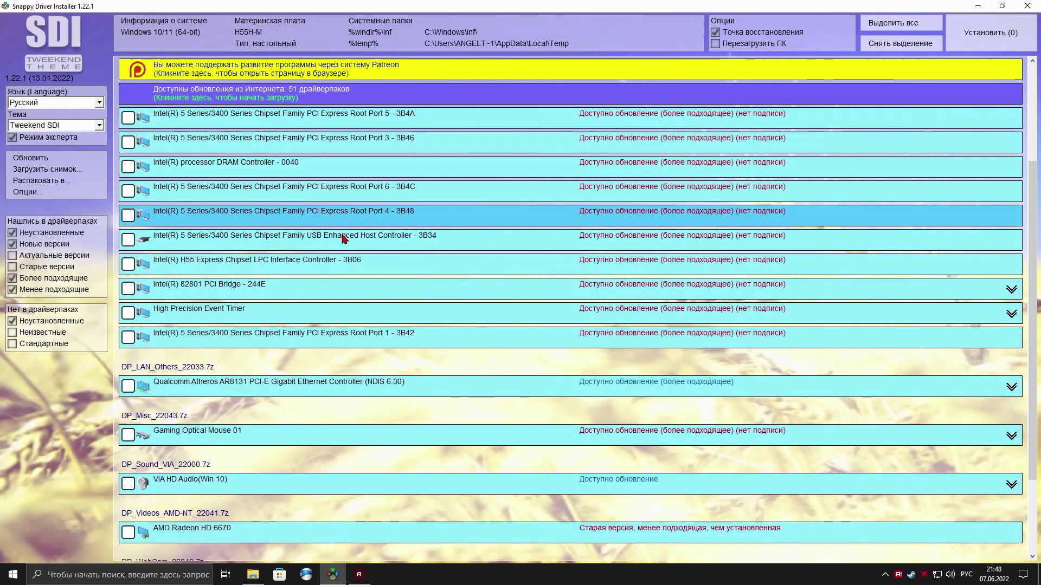
{"action": "scroll", "coordinate": [344, 297], "scroll_direction": "down", "scroll_amount": 5}
{"action": "left_click", "coordinate": [227, 488]}
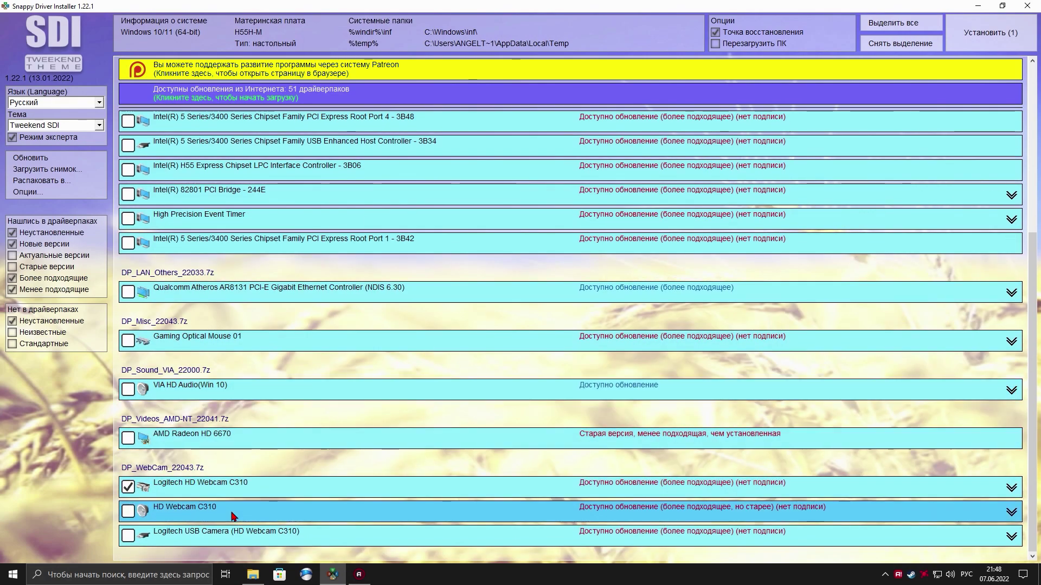
{"action": "left_click", "coordinate": [228, 511]}
{"action": "left_click", "coordinate": [228, 535]}
{"action": "left_click", "coordinate": [379, 293]}
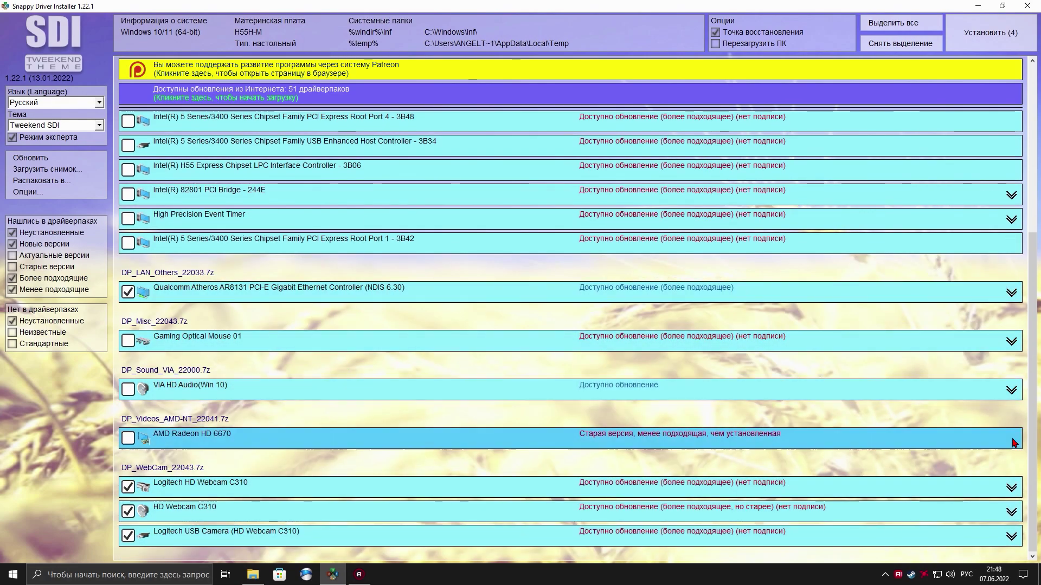
Select all Intel chipset drivers, leaving High Precision Event Timer out, and install the selected drivers
{"action": "scroll", "coordinate": [634, 158], "scroll_direction": "up", "scroll_amount": 10}
{"action": "left_click", "coordinate": [537, 167]}
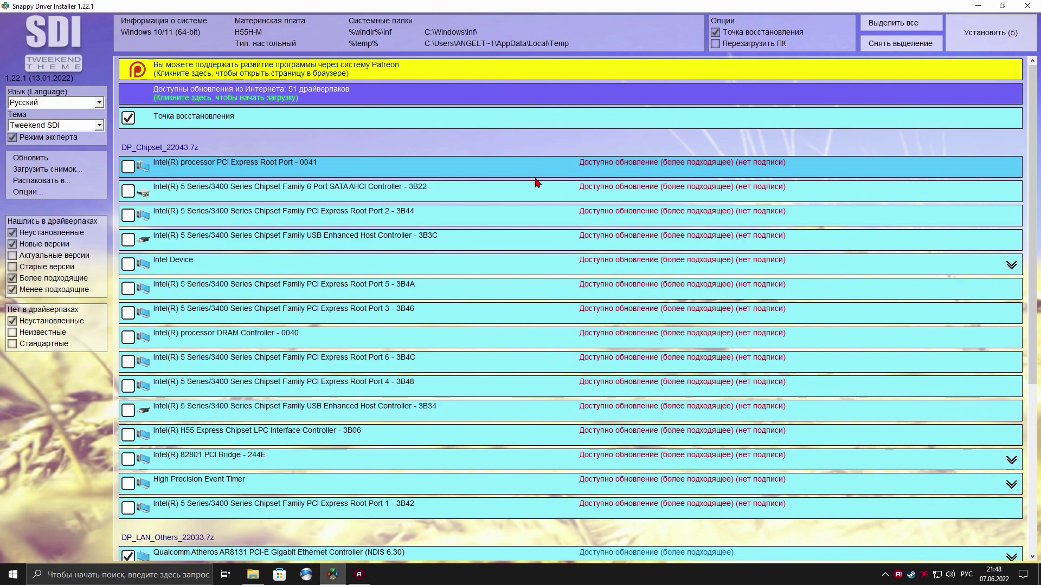
{"action": "left_click", "coordinate": [538, 191]}
{"action": "left_click", "coordinate": [528, 243]}
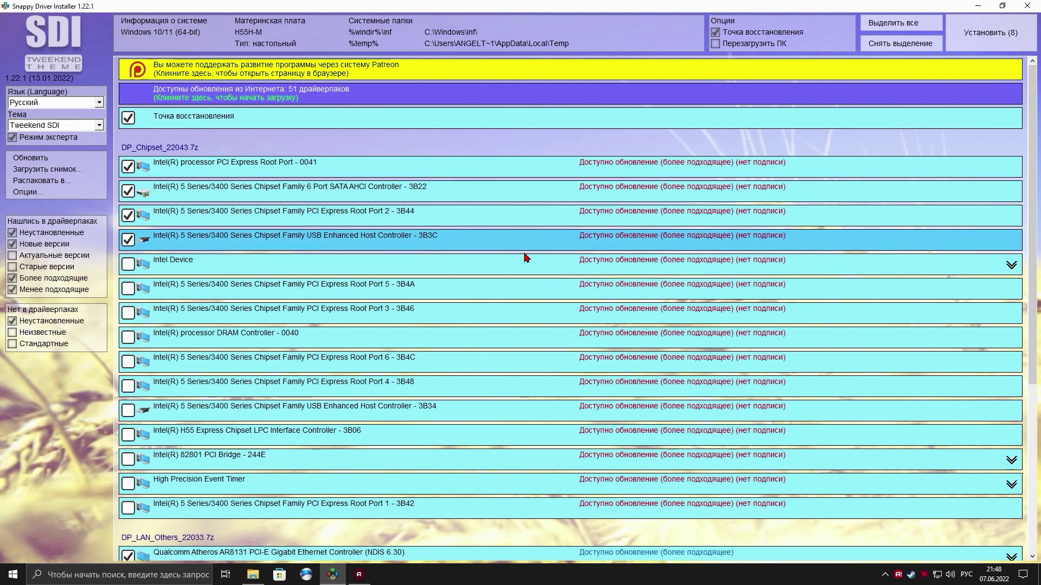
{"action": "left_click", "coordinate": [525, 265]}
{"action": "left_click", "coordinate": [512, 291]}
{"action": "left_click", "coordinate": [161, 317]}
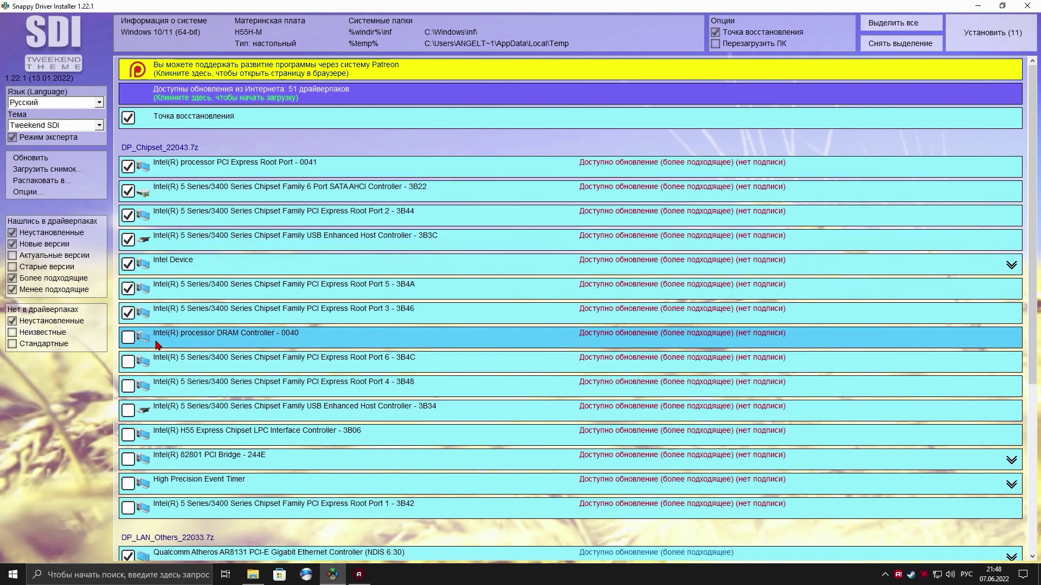
{"action": "left_click", "coordinate": [158, 344]}
{"action": "left_click", "coordinate": [161, 371]}
{"action": "left_click", "coordinate": [162, 394]}
{"action": "left_click", "coordinate": [168, 419]}
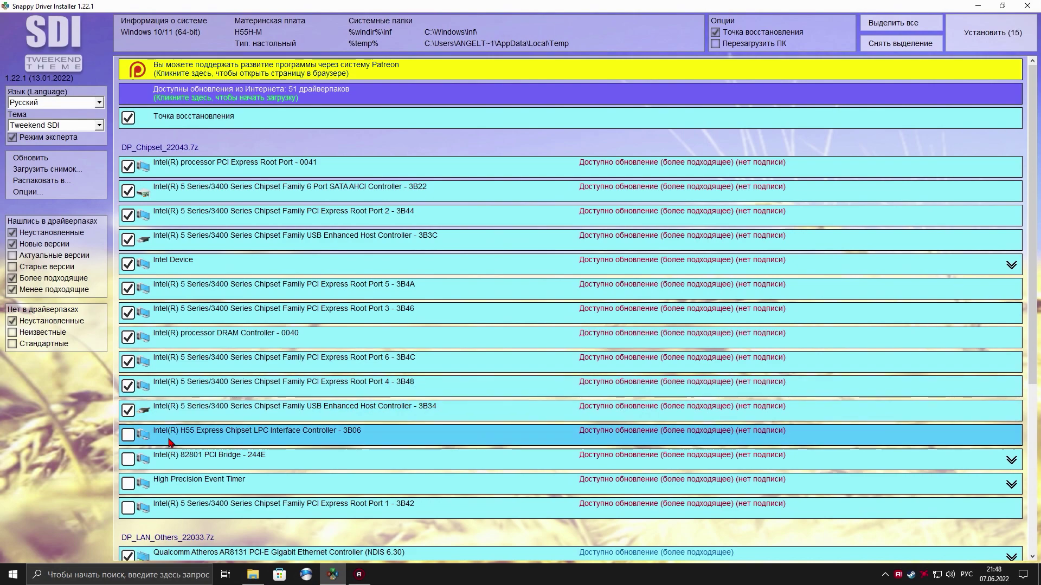
{"action": "left_click", "coordinate": [169, 442]}
{"action": "left_click", "coordinate": [172, 467]}
{"action": "left_click", "coordinate": [166, 512]}
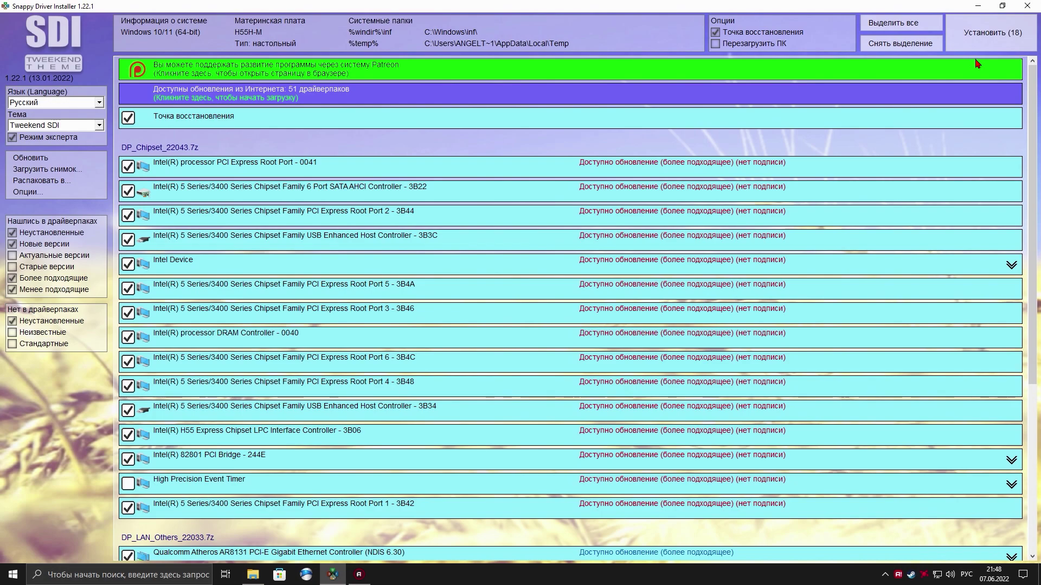
{"action": "left_click", "coordinate": [955, 43]}
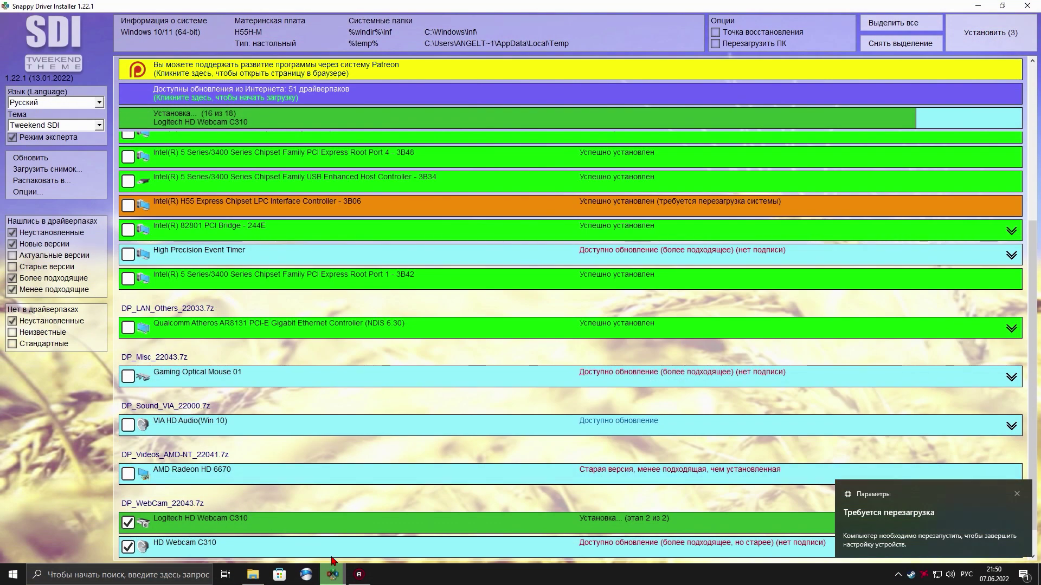
Check the Windows notification center during the driver installation and close it again
{"action": "left_click", "coordinate": [359, 575]}
{"action": "left_click", "coordinate": [359, 574]}
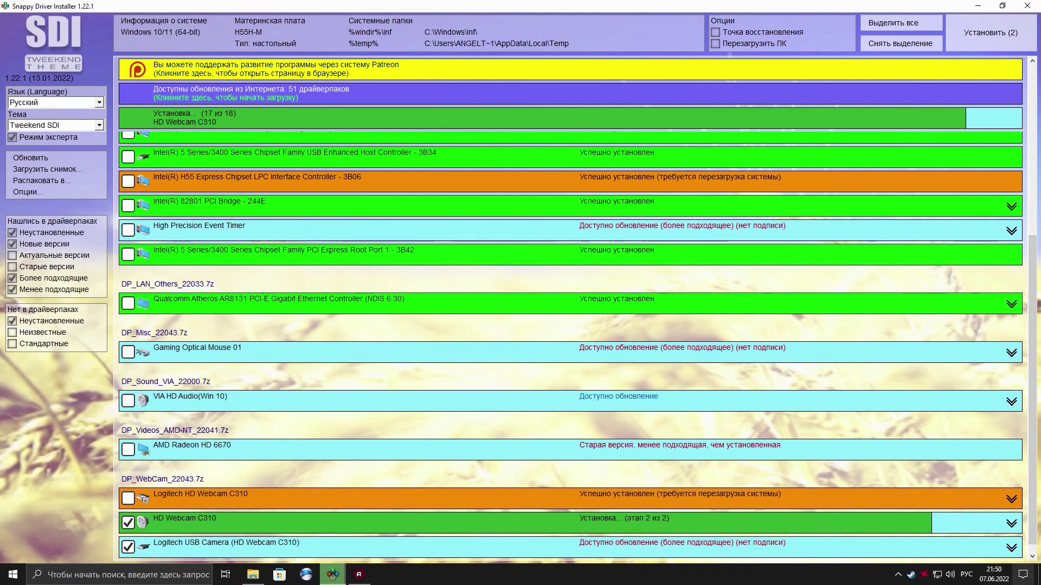
{"action": "left_click", "coordinate": [1023, 574]}
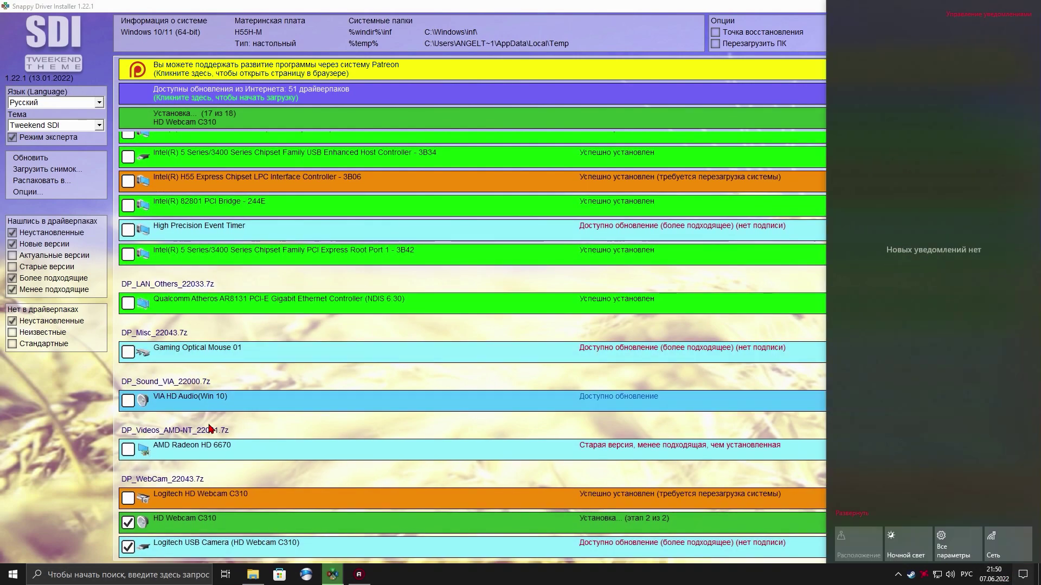
{"action": "left_click", "coordinate": [79, 467]}
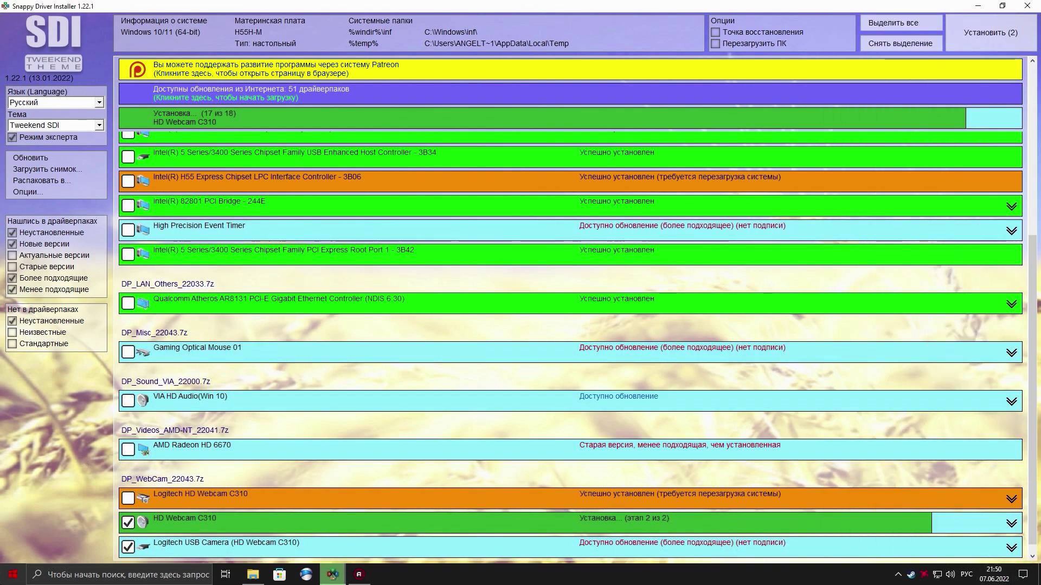
Look through the Уведомления и действия page of the Windows system settings, including the per-app notifications, and minimize the settings
{"action": "left_click", "coordinate": [13, 574]}
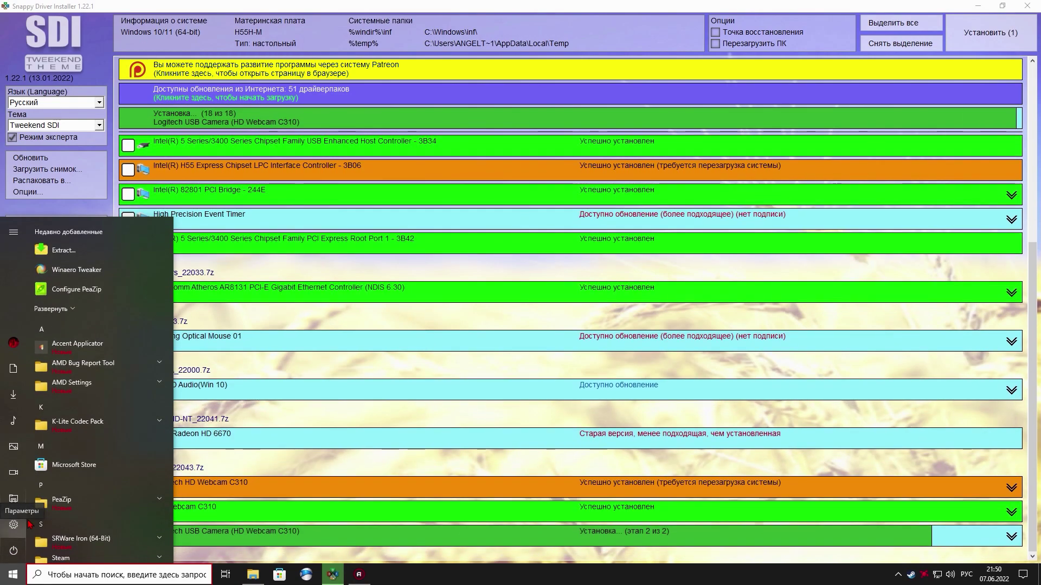
{"action": "left_click", "coordinate": [29, 524]}
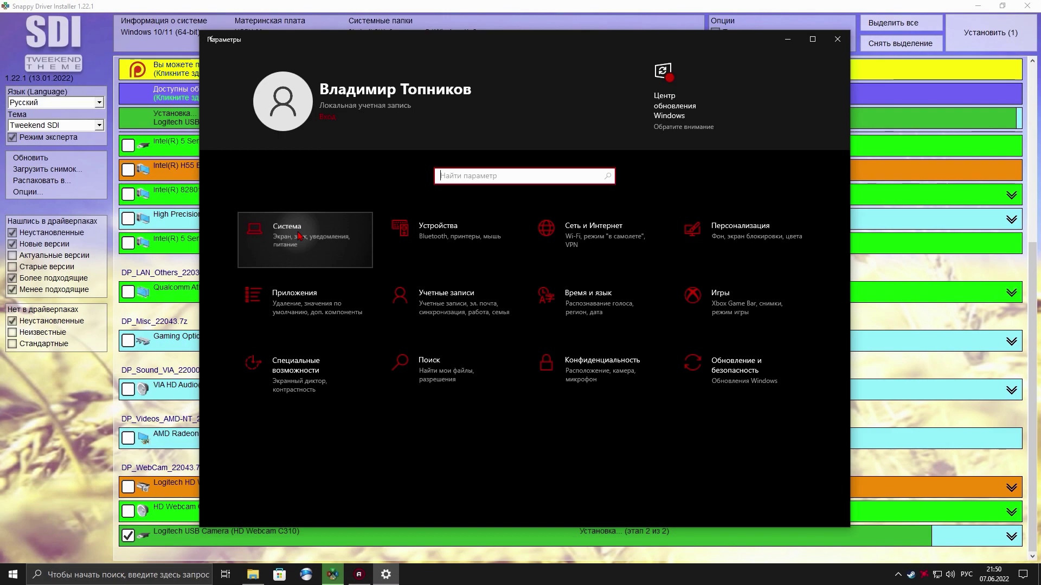
{"action": "left_click", "coordinate": [298, 237]}
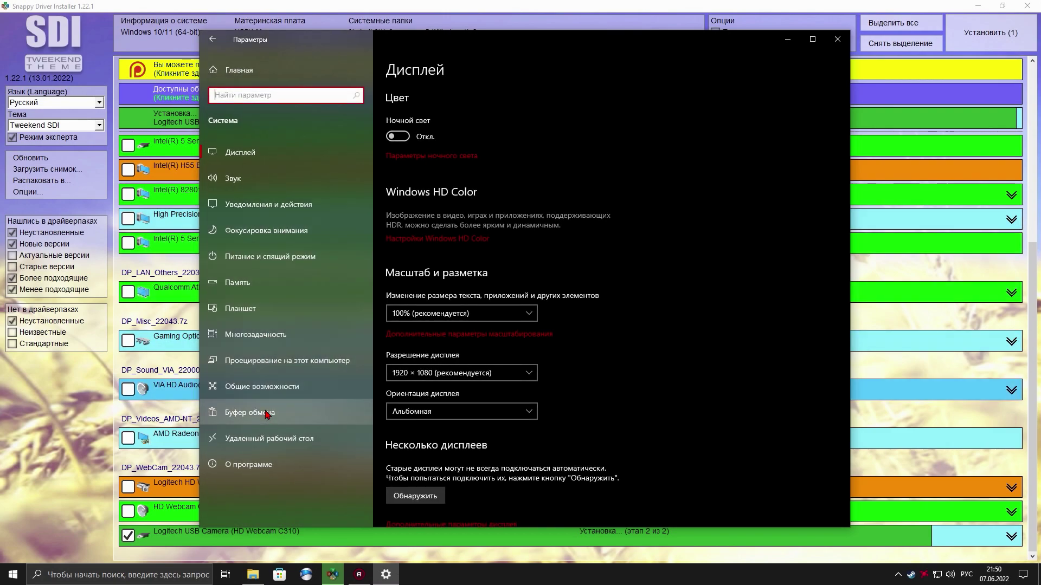
{"action": "left_click", "coordinate": [268, 205]}
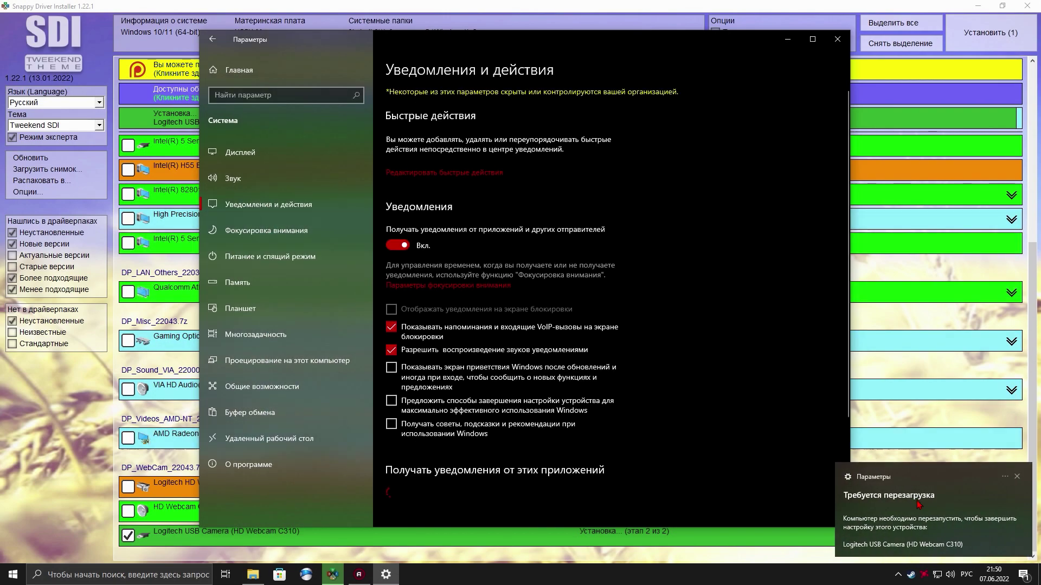
{"action": "scroll", "coordinate": [710, 418], "scroll_direction": "down", "scroll_amount": 3}
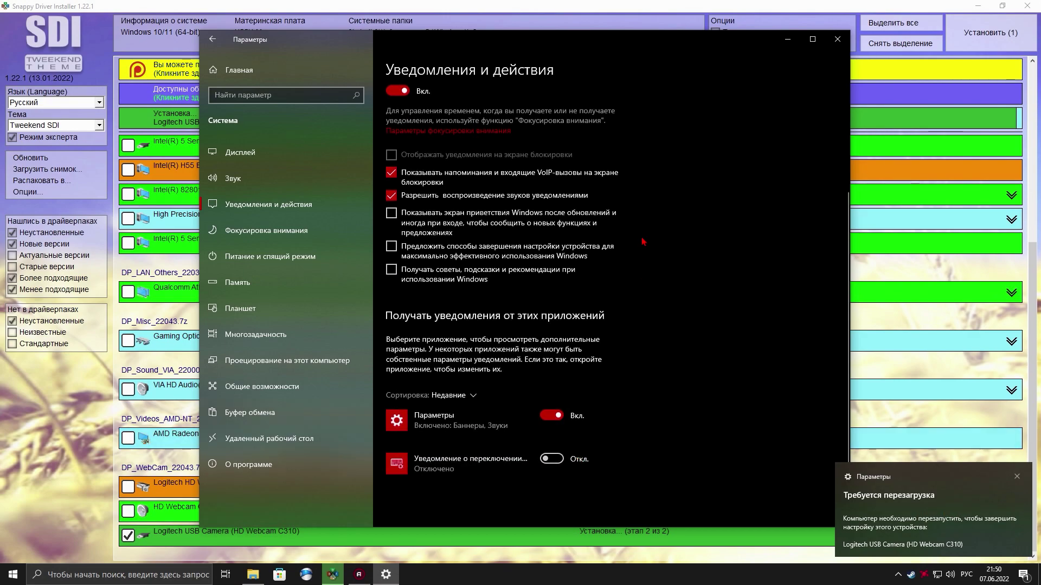
{"action": "left_click", "coordinate": [786, 42]}
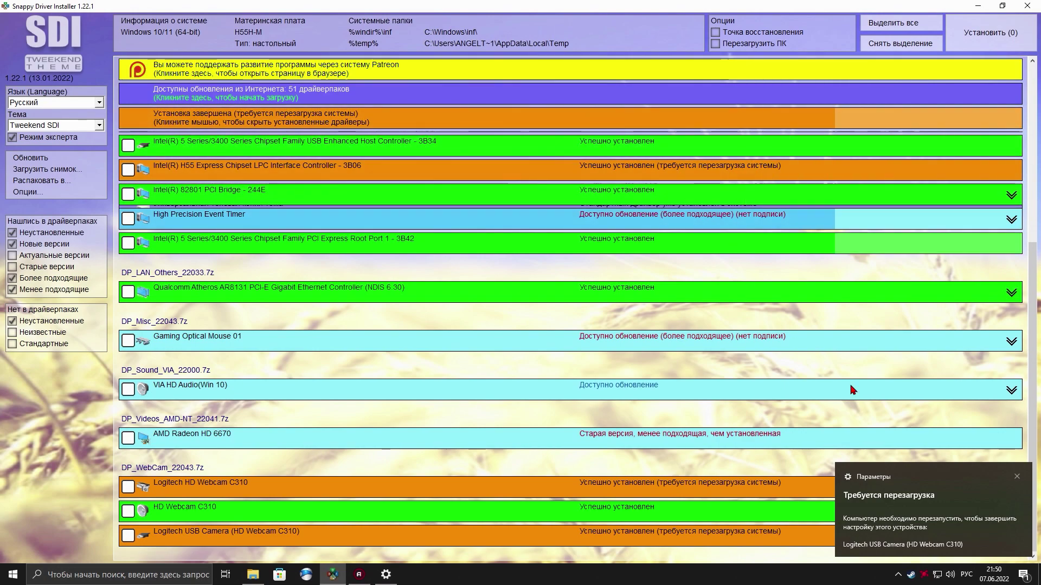
Dismiss the restart notification and review the notification center
{"action": "left_click", "coordinate": [1018, 479]}
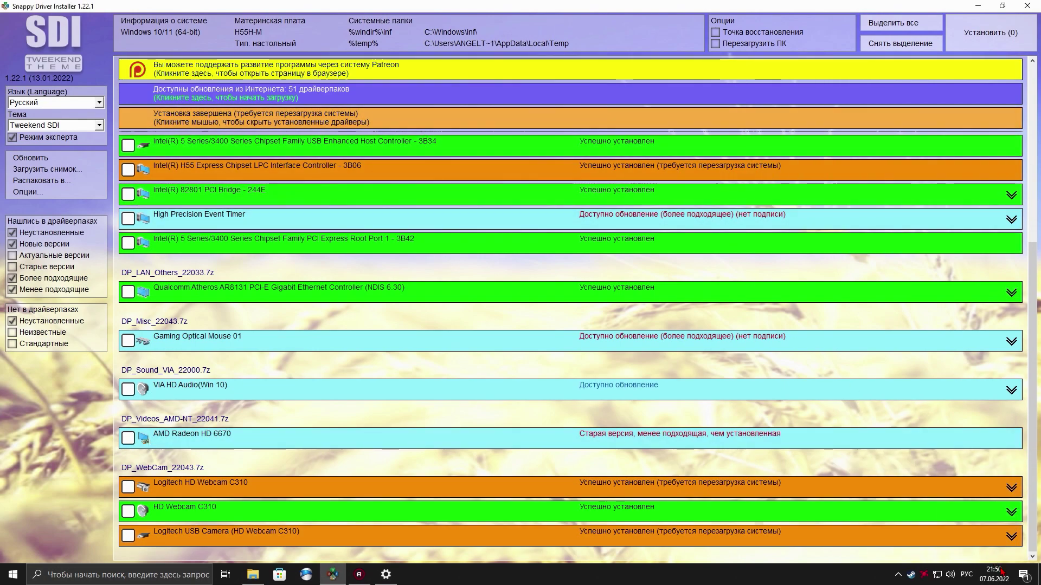
{"action": "left_click", "coordinate": [1023, 575]}
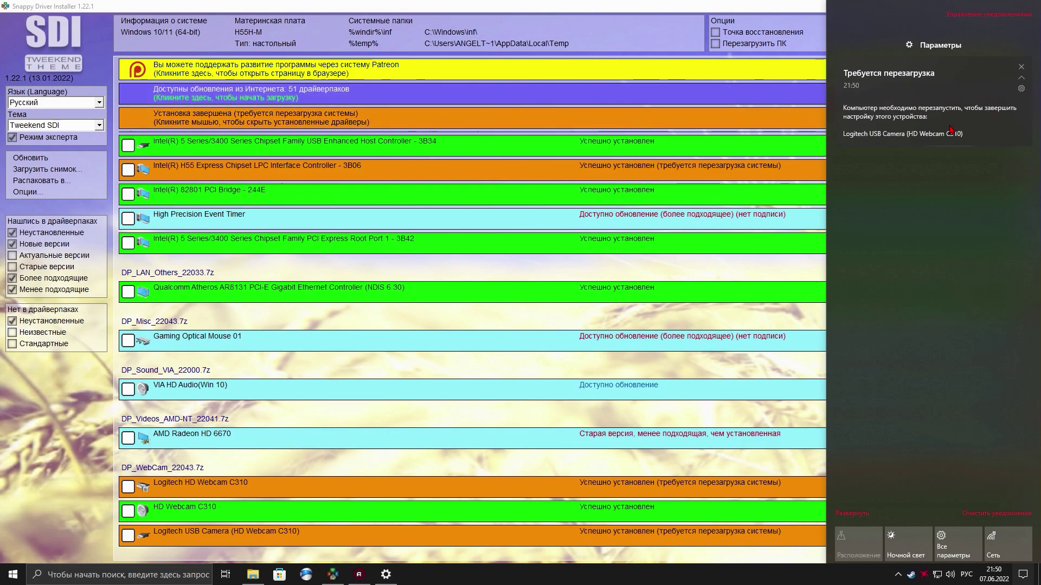
{"action": "left_click", "coordinate": [65, 418]}
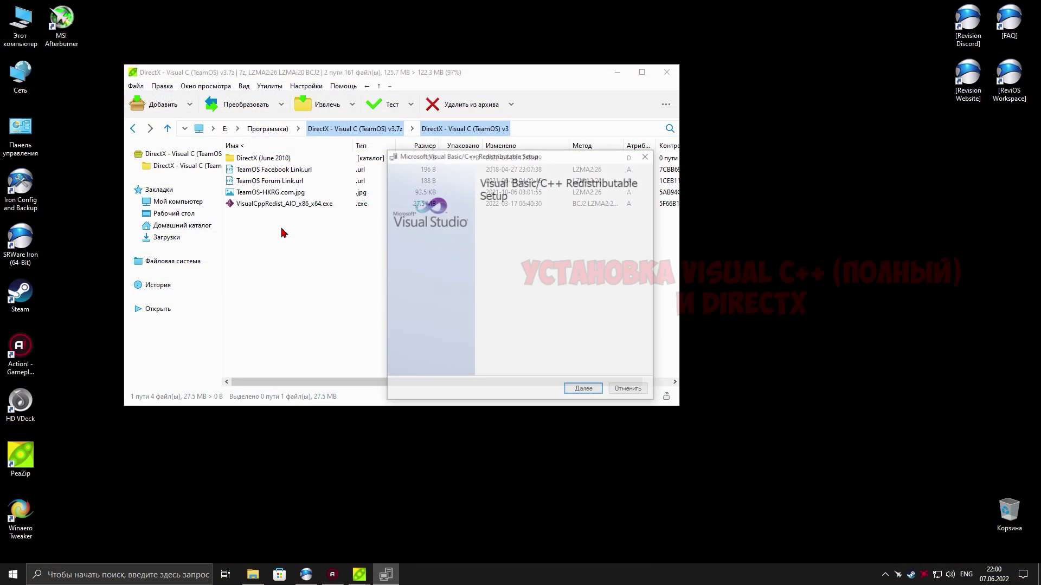
Run the Visual Basic/C++ Redistributable setup, dismissing its installer messages, and continue the DirectX setup with the licence terms accepted
{"action": "left_click", "coordinate": [583, 390]}
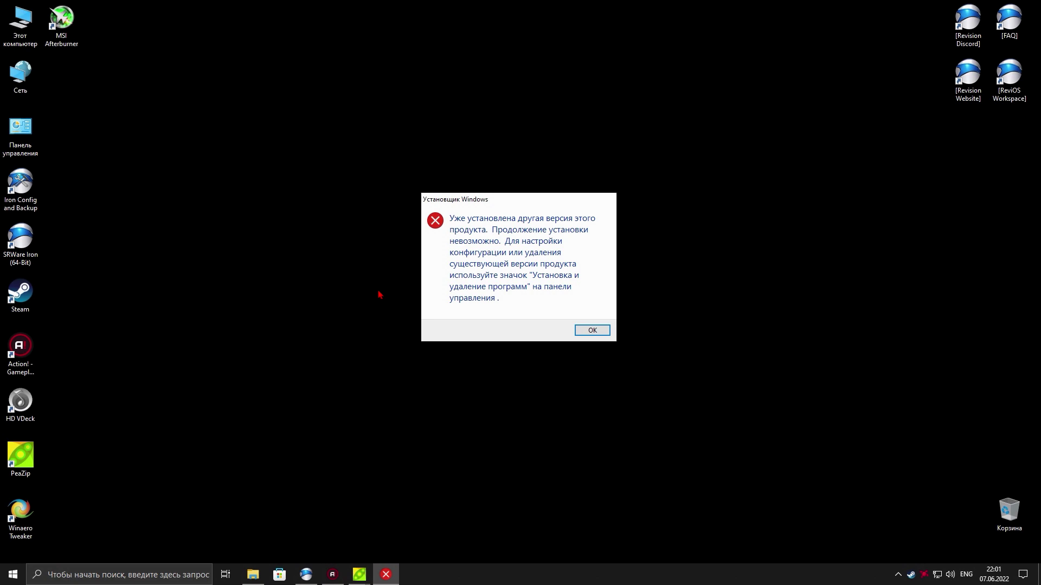
{"action": "key", "text": "Return"}
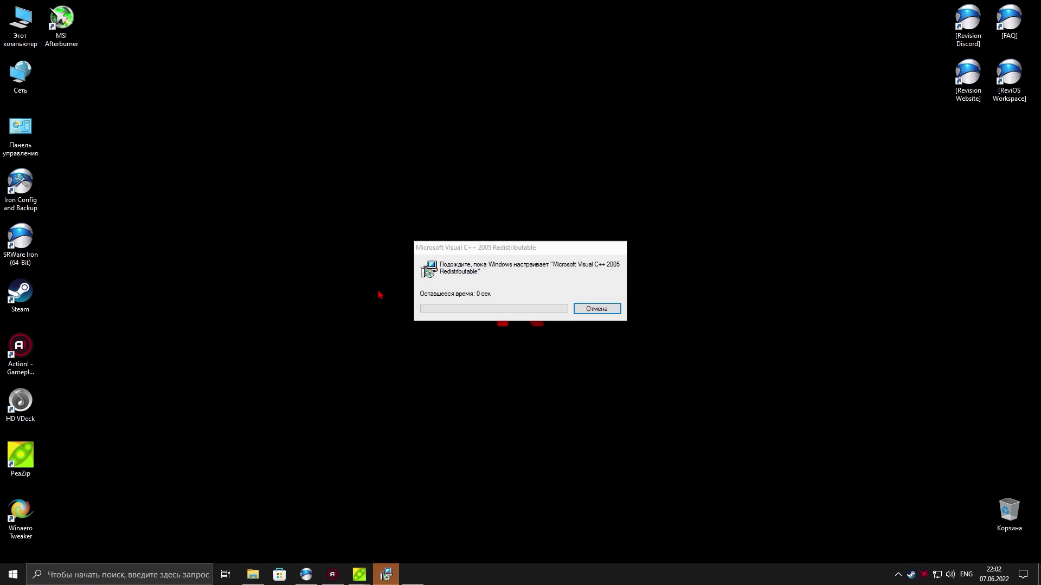
{"action": "left_click", "coordinate": [672, 368]}
{"action": "left_click", "coordinate": [596, 330]}
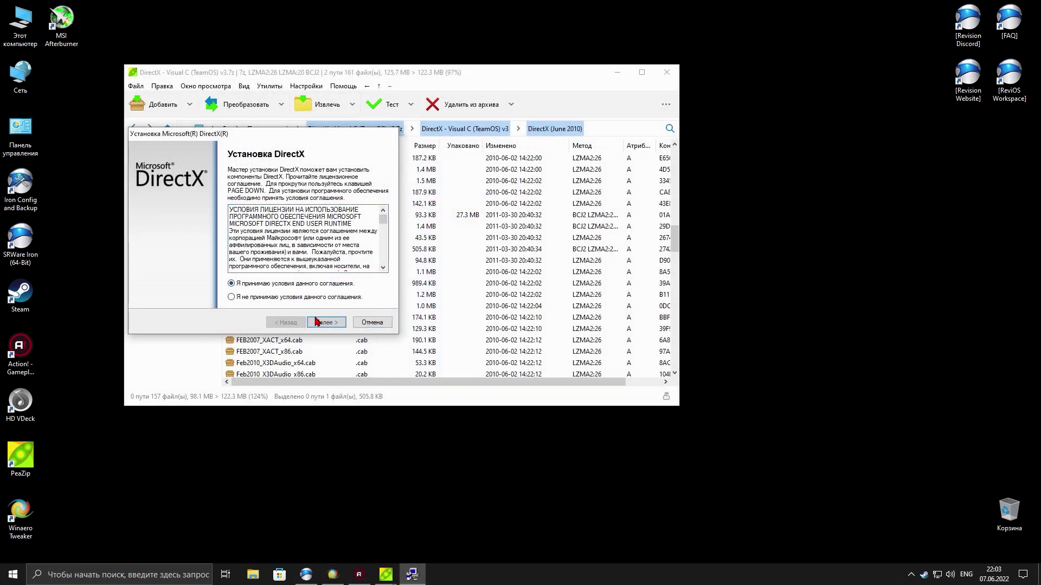
{"action": "left_click", "coordinate": [324, 323]}
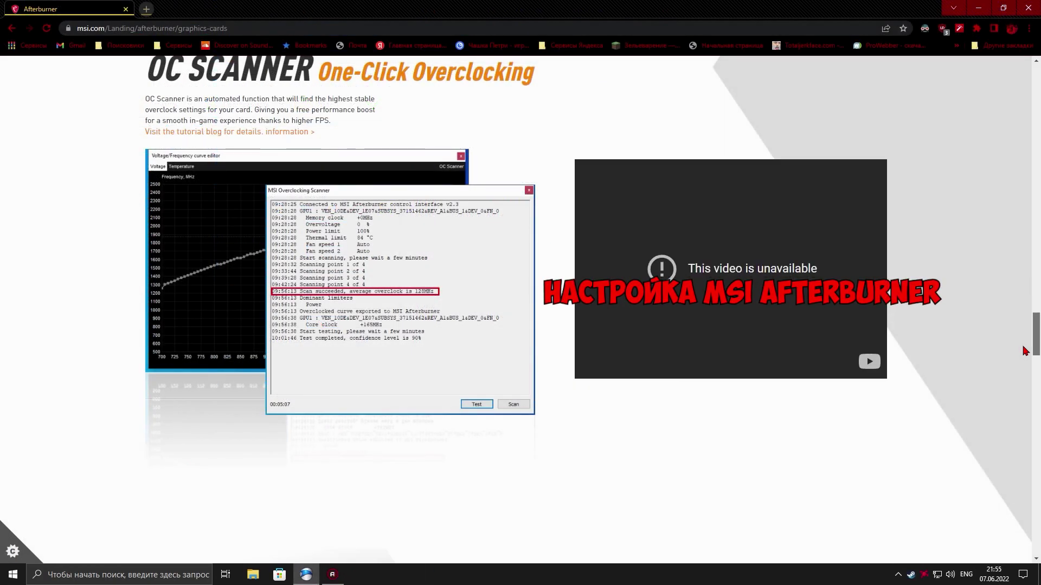
Look through the MSI Afterburner web page, from the OC Scanner section to the MSI Center features
{"action": "scroll", "coordinate": [1024, 372], "scroll_direction": "down", "scroll_amount": 3}
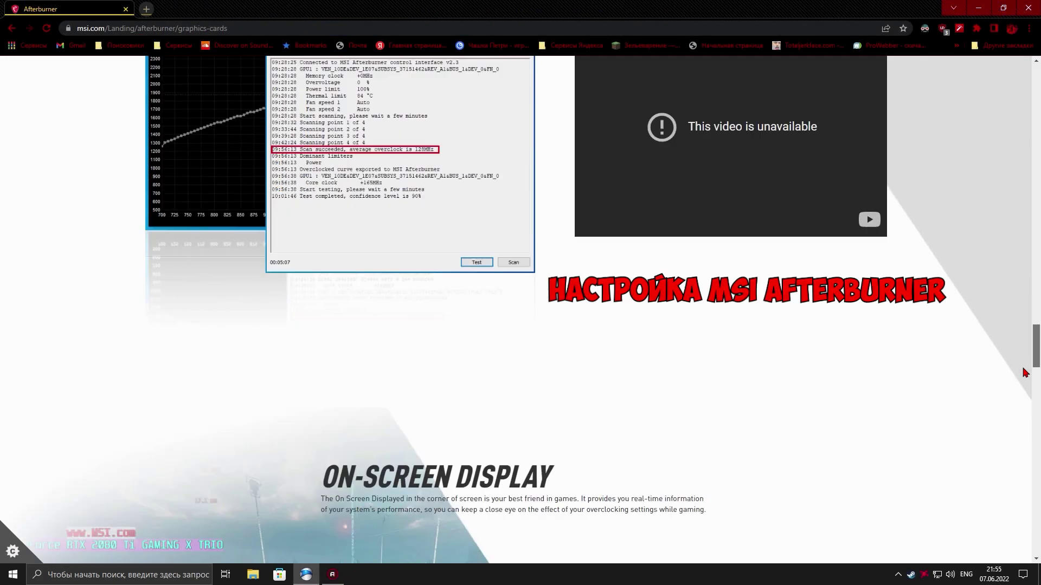
{"action": "scroll", "coordinate": [1025, 373], "scroll_direction": "down", "scroll_amount": 20}
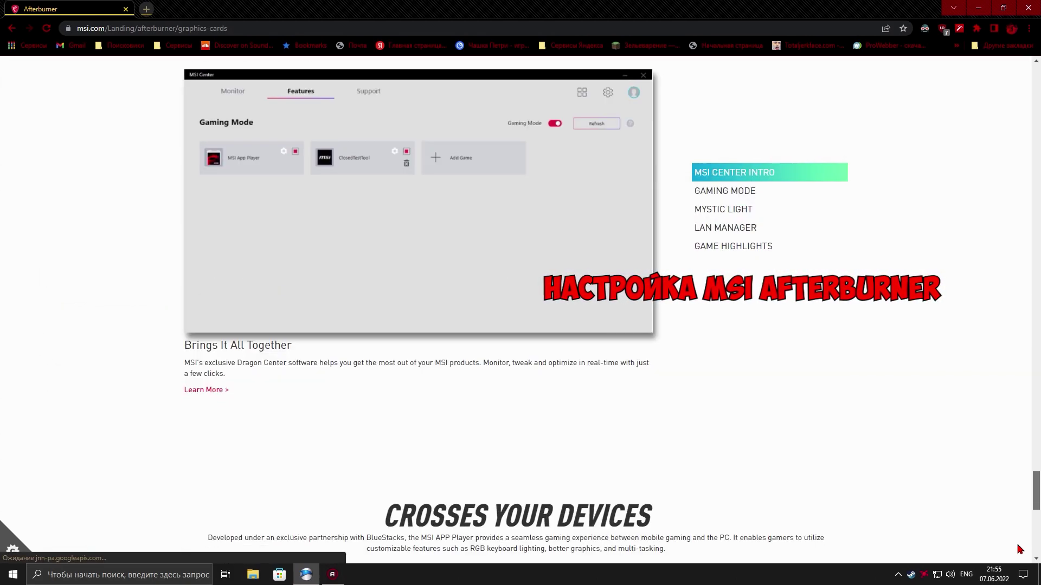
{"action": "scroll", "coordinate": [1018, 549], "scroll_direction": "up", "scroll_amount": 4}
{"action": "scroll", "coordinate": [1017, 549], "scroll_direction": "down", "scroll_amount": 8}
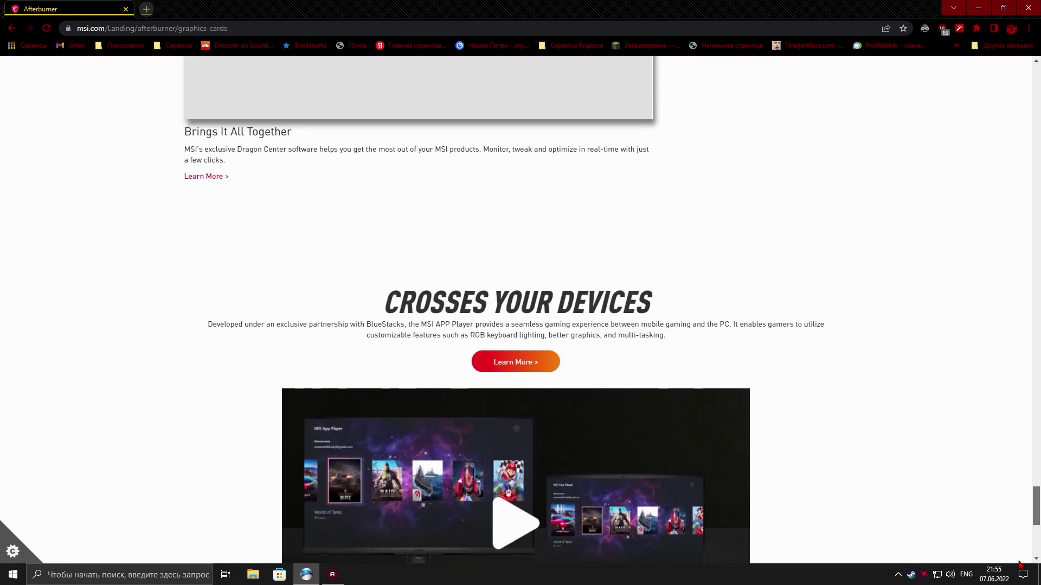
{"action": "scroll", "coordinate": [850, 490], "scroll_direction": "up", "scroll_amount": 8}
{"action": "left_click", "coordinate": [755, 443]}
{"action": "scroll", "coordinate": [750, 449], "scroll_direction": "down", "scroll_amount": 3}
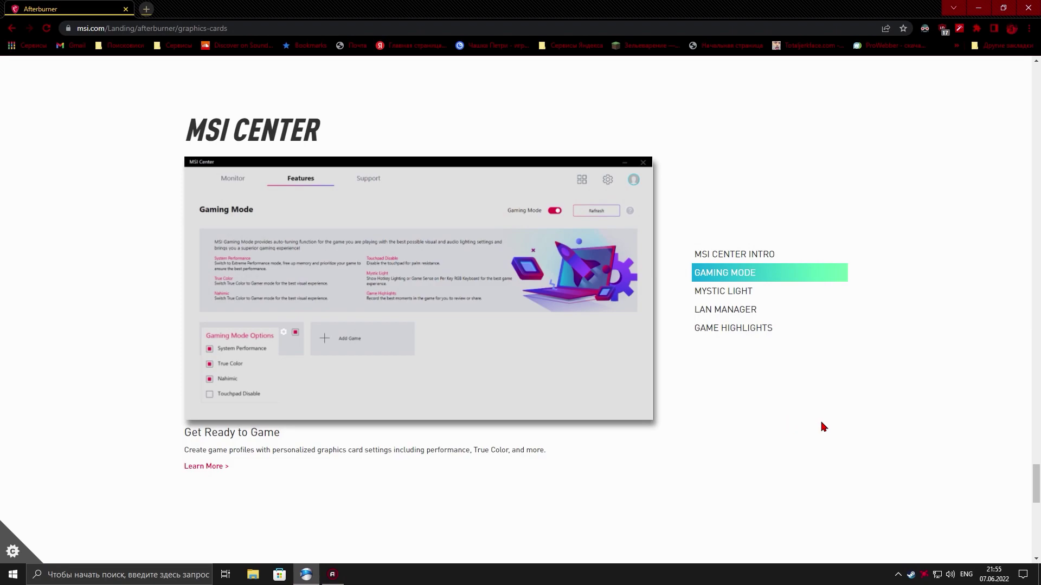
{"action": "scroll", "coordinate": [823, 427], "scroll_direction": "down", "scroll_amount": 15}
Download MSI Afterburner and save MSIAfterburnerSetup.zip in the Загрузки folder
{"action": "key", "text": "Home"}
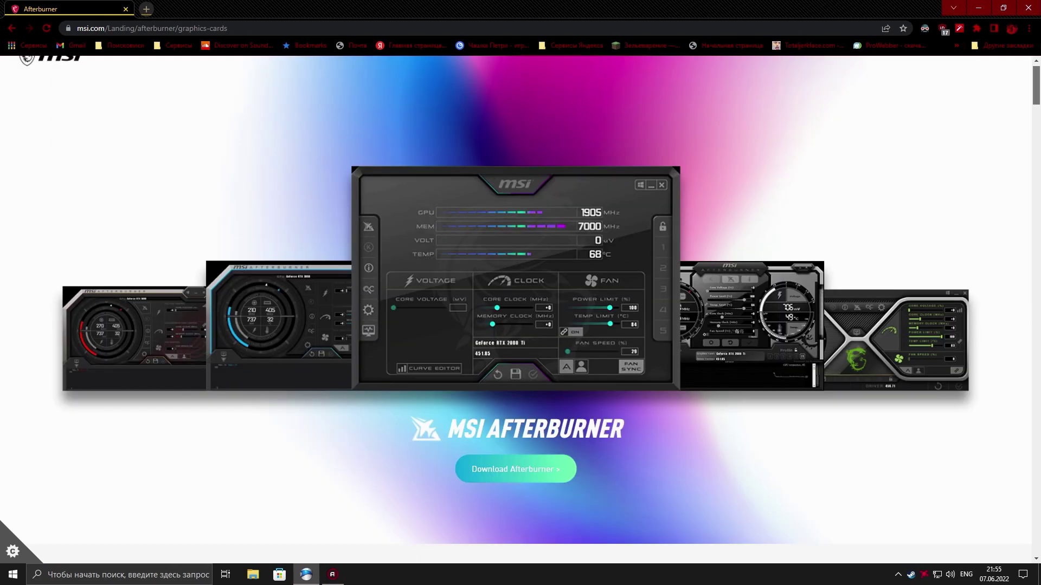
{"action": "left_click", "coordinate": [525, 495]}
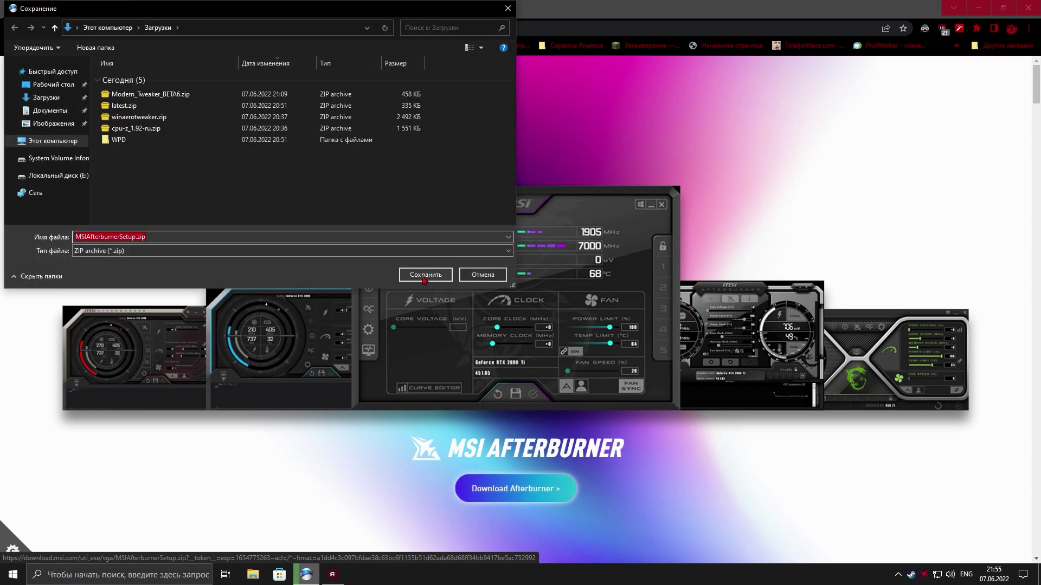
{"action": "left_click", "coordinate": [424, 275]}
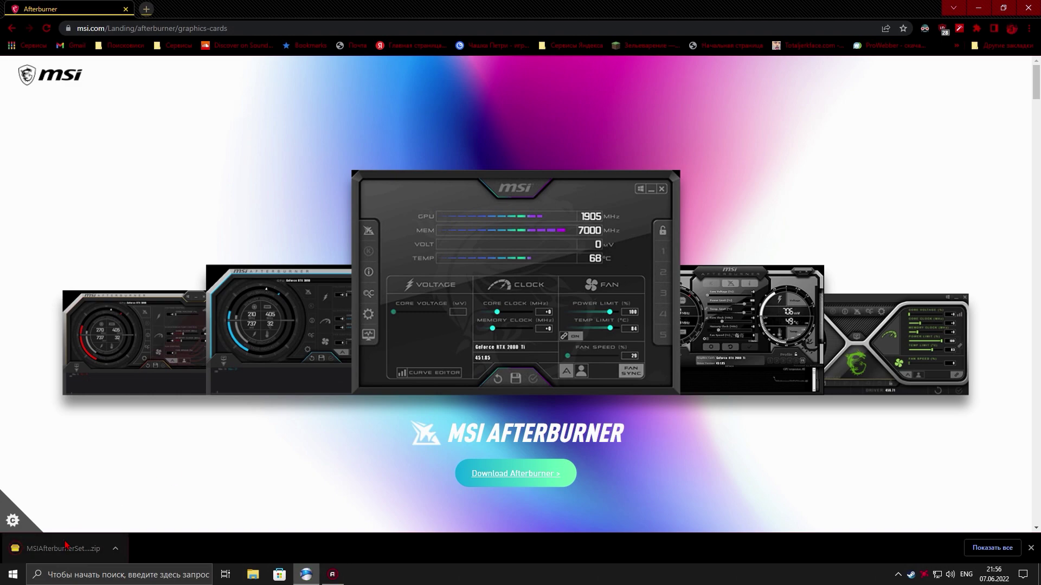
Run MSIAfterburnerSetup464.exe from the downloaded archive and proceed past the installer's welcome page
{"action": "left_click", "coordinate": [978, 8]}
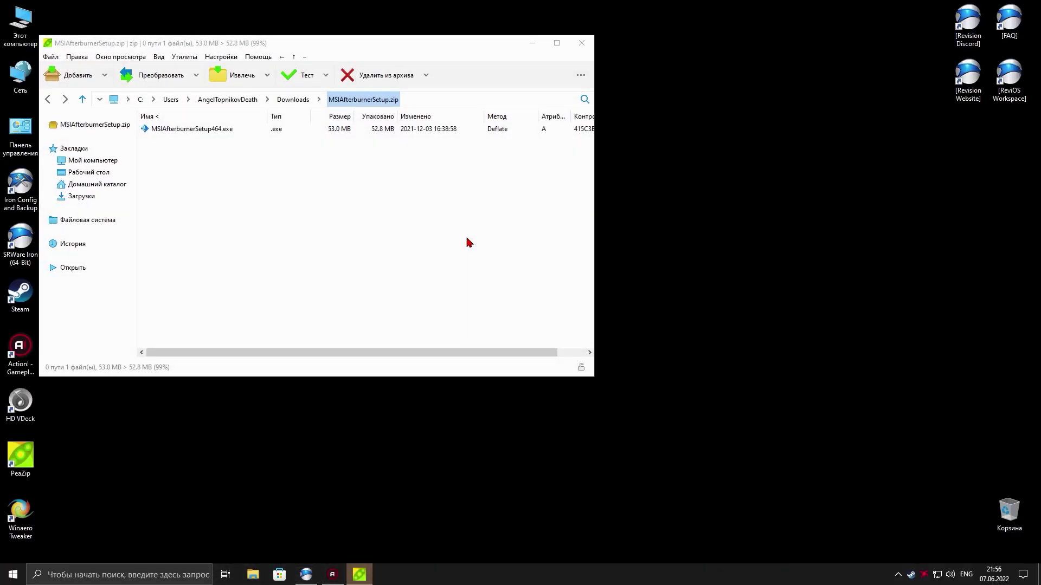
{"action": "left_click", "coordinate": [206, 129]}
{"action": "double_click", "coordinate": [206, 129]}
{"action": "left_click", "coordinate": [532, 43]}
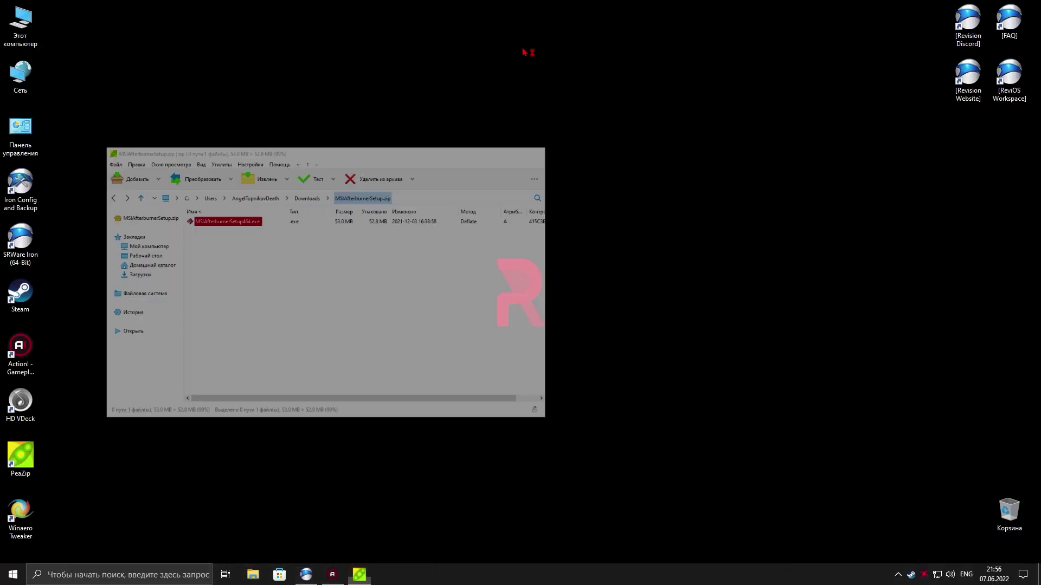
{"action": "left_click", "coordinate": [518, 313]}
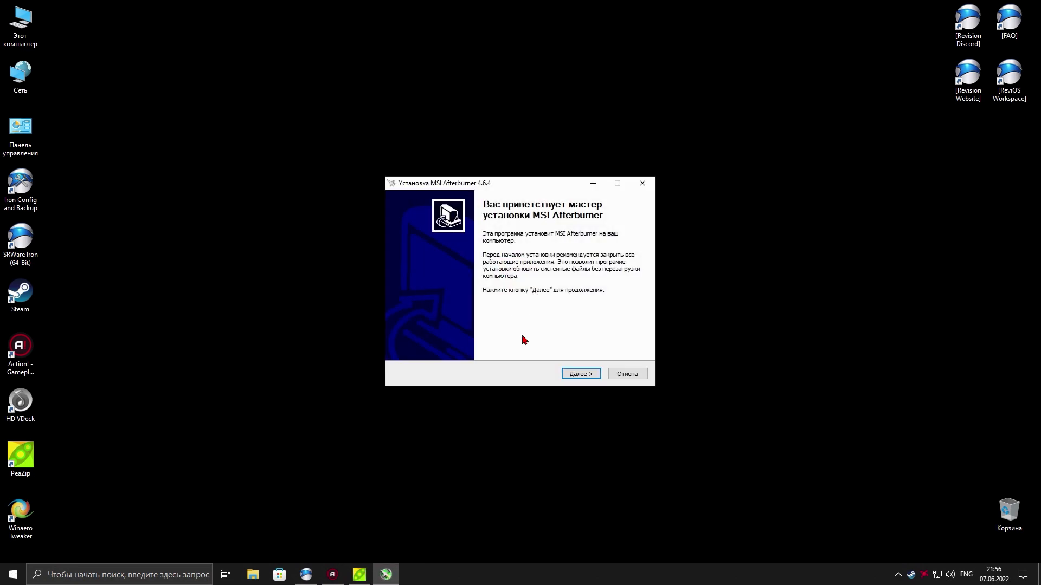
{"action": "left_click", "coordinate": [589, 379]}
{"action": "left_click", "coordinate": [484, 342]}
In the Control Panel's power options, set the Сбалансированная plan to turn the display off after 30 мин and sleep to Никогда, saving the changes
{"action": "double_click", "coordinate": [21, 133]}
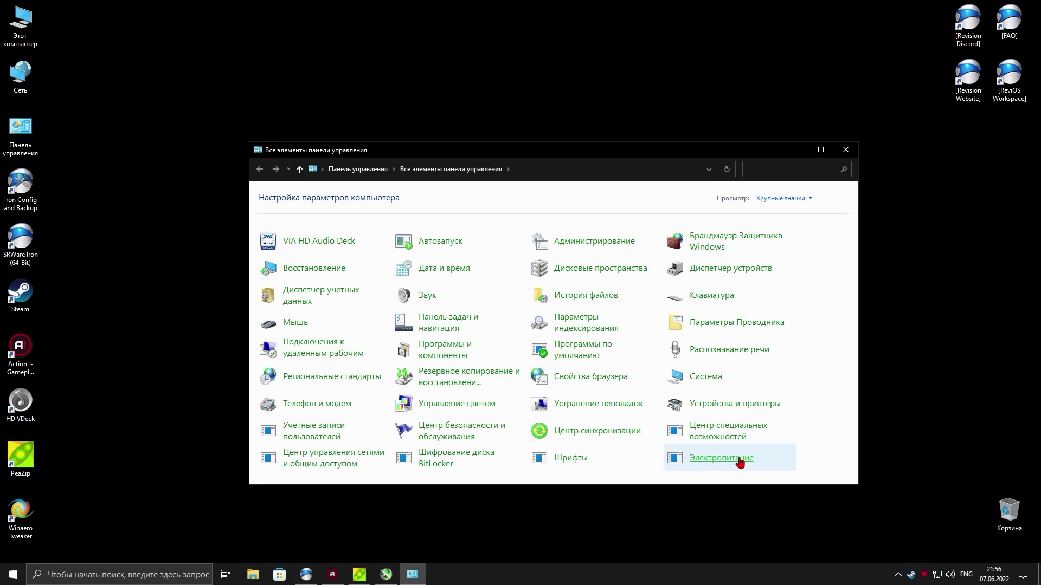
{"action": "left_click", "coordinate": [746, 461]}
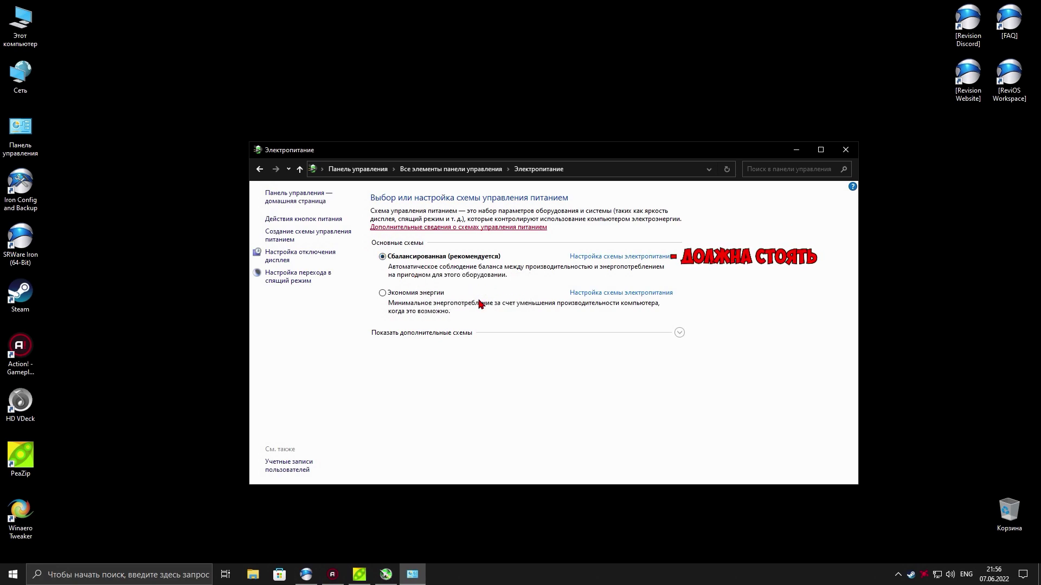
{"action": "left_click", "coordinate": [597, 259]}
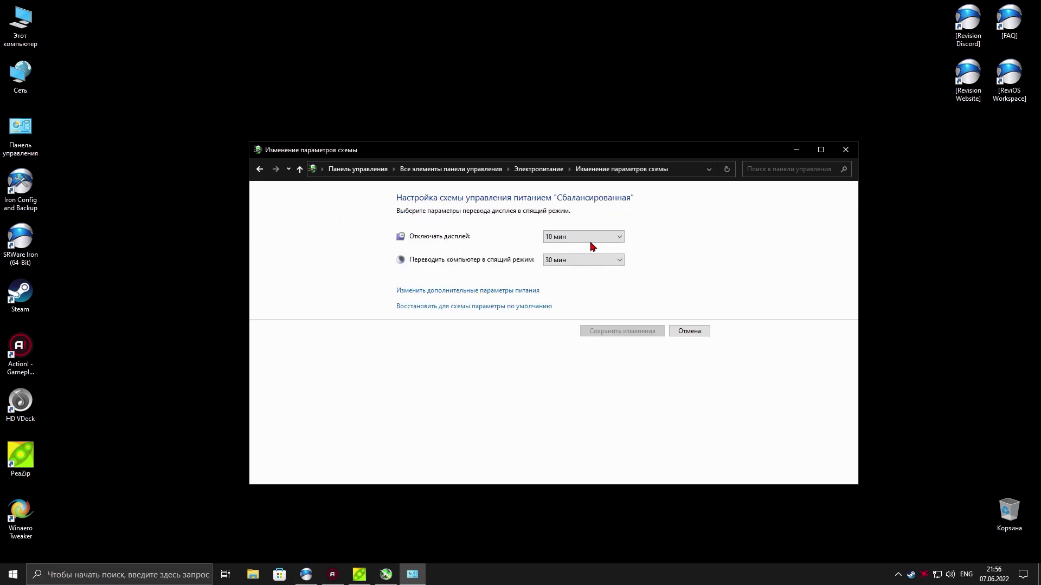
{"action": "left_click", "coordinate": [595, 237]}
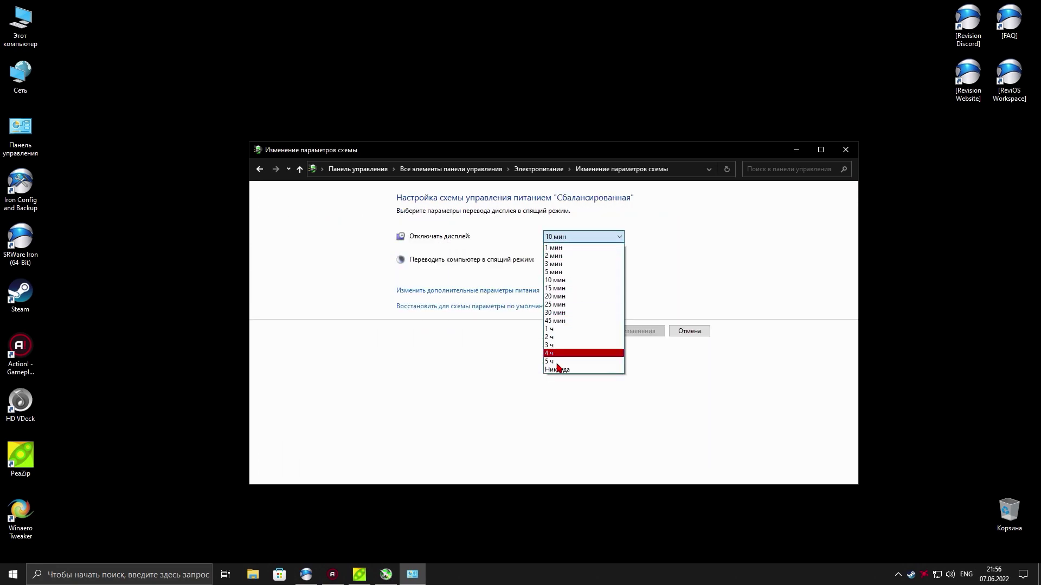
{"action": "left_click", "coordinate": [558, 313]}
{"action": "left_click", "coordinate": [574, 261]}
{"action": "left_click", "coordinate": [557, 393]}
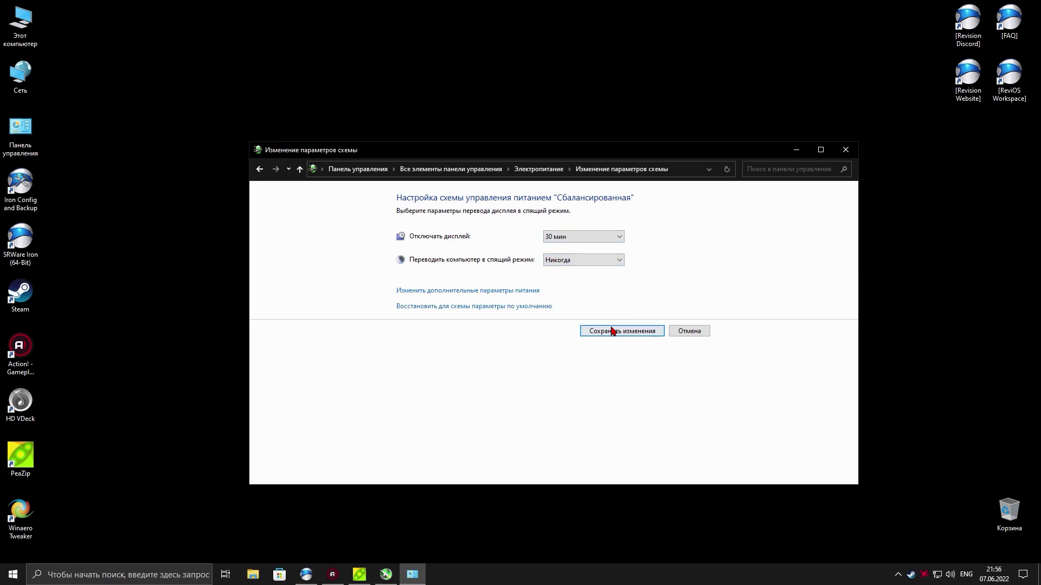
{"action": "left_click", "coordinate": [639, 330]}
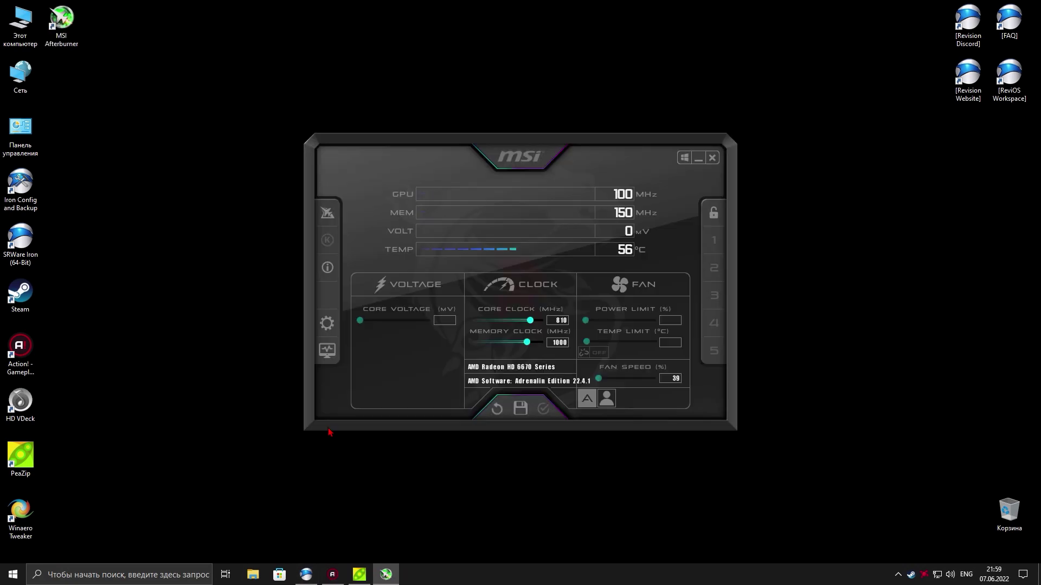
In the MSI Afterburner properties, enable launching with Windows and starting minimised, and apply the MSI Cyborg Afterburner skin Red by Drerex Design
{"action": "left_click", "coordinate": [327, 324]}
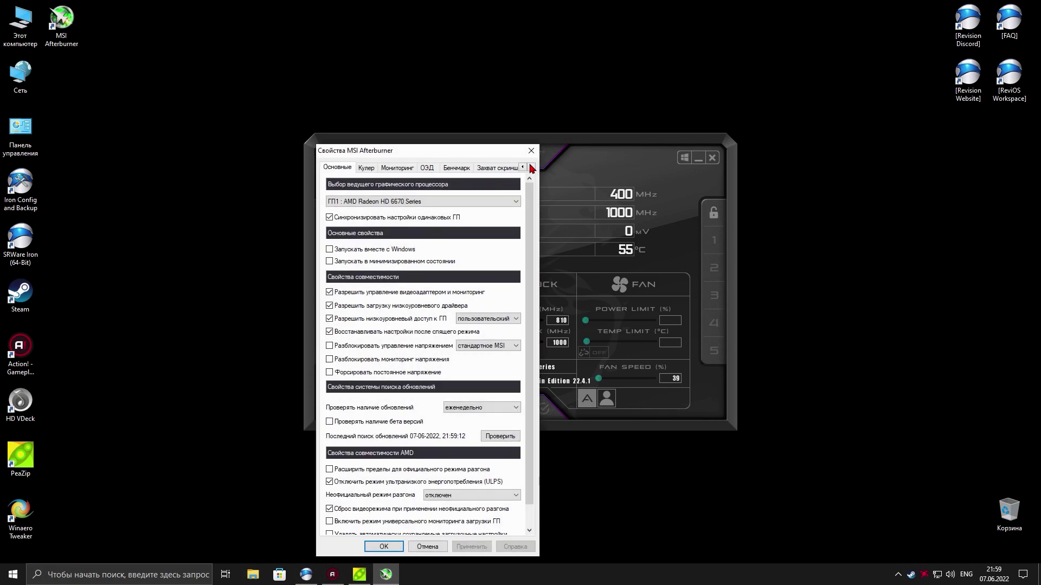
{"action": "left_click_drag", "start_coordinate": [455, 151], "coordinate": [278, 85]}
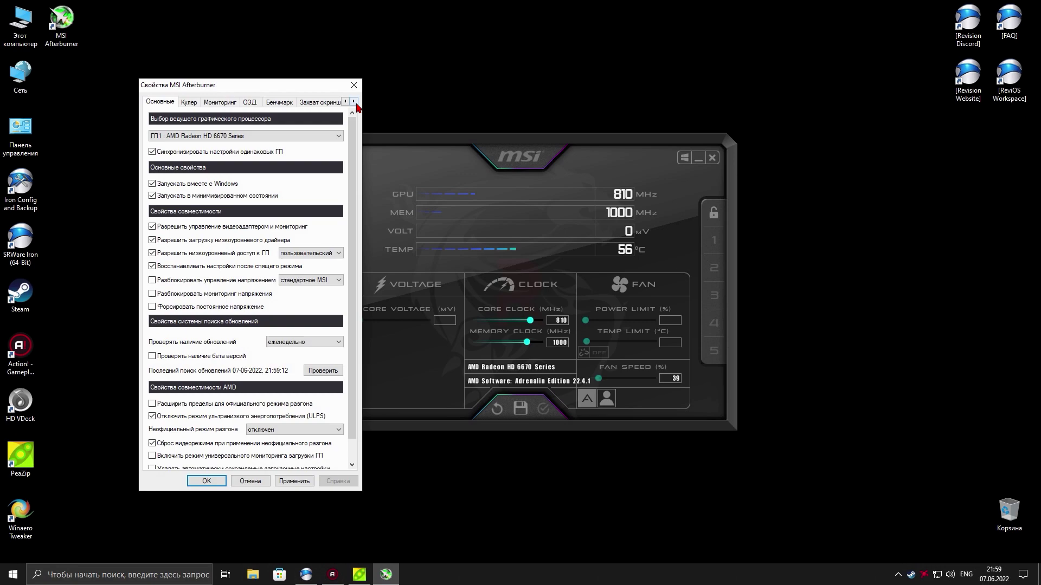
{"action": "left_click", "coordinate": [353, 101]}
{"action": "left_click", "coordinate": [353, 102]}
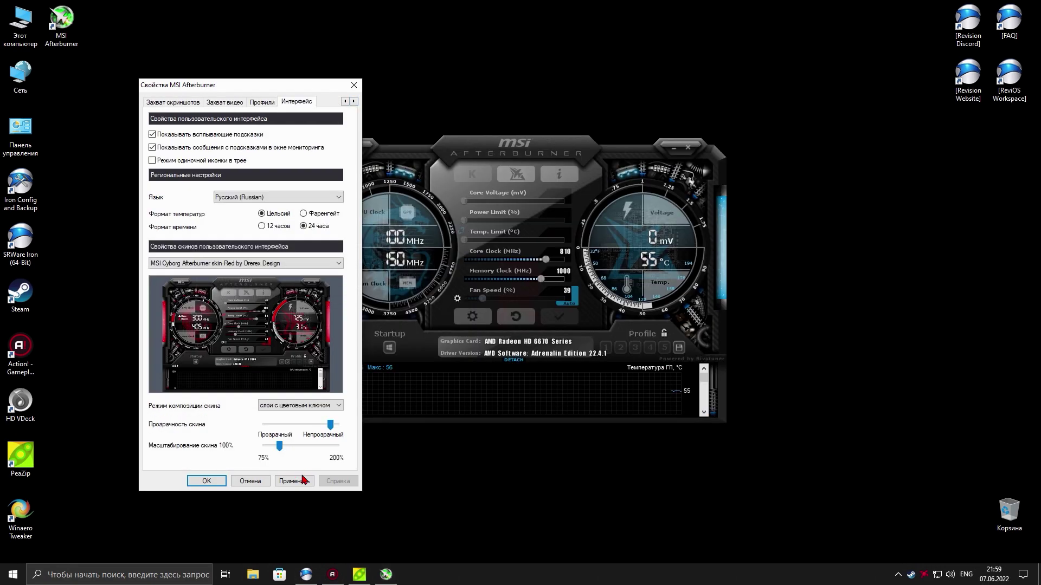
{"action": "left_click", "coordinate": [301, 482]}
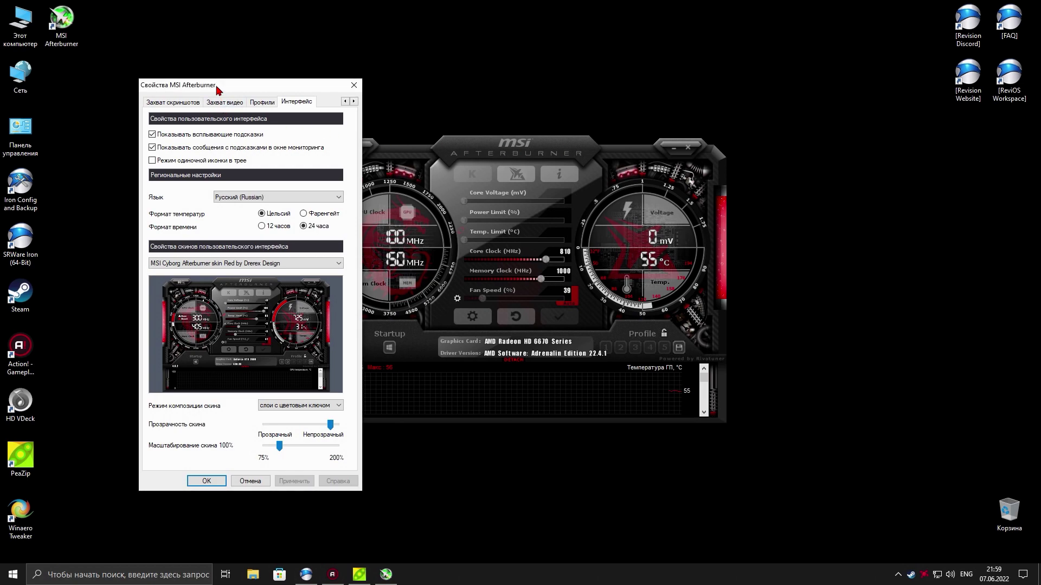
Enable the user-defined software automatic fan mode for the cooler, apply it, close the properties and minimise MSI Afterburner
{"action": "left_click_drag", "start_coordinate": [217, 85], "coordinate": [302, 93]}
{"action": "left_click", "coordinate": [373, 99]}
{"action": "left_click", "coordinate": [372, 99]}
{"action": "left_click", "coordinate": [373, 99]}
{"action": "left_click", "coordinate": [373, 98]}
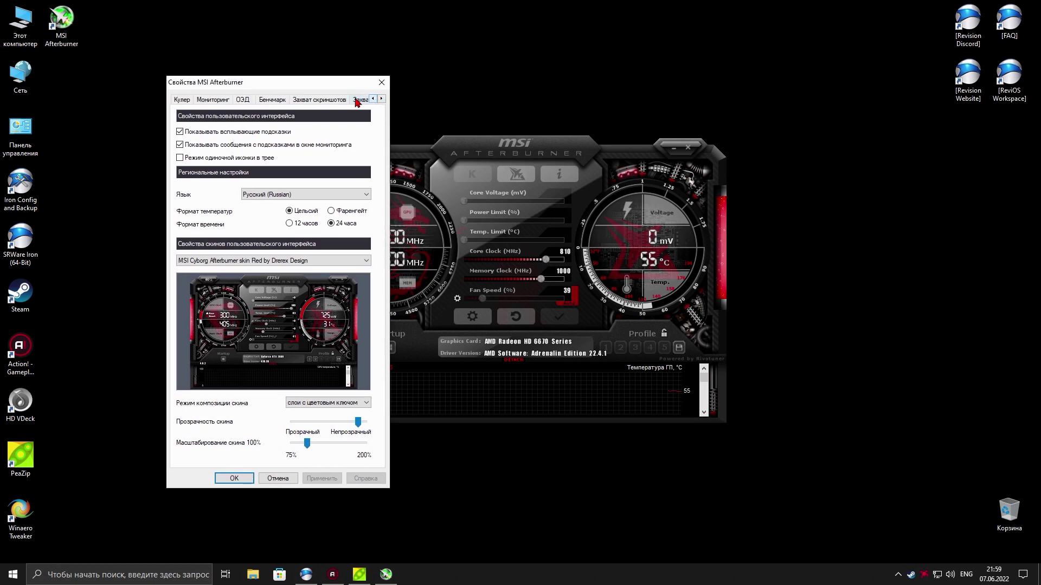
{"action": "left_click", "coordinate": [190, 101]}
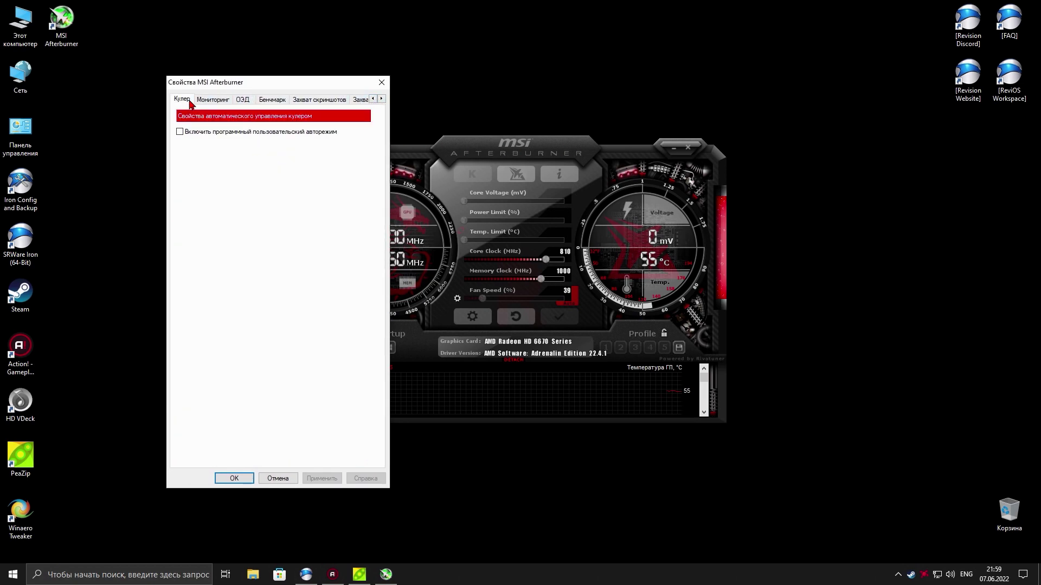
{"action": "left_click", "coordinate": [225, 132]}
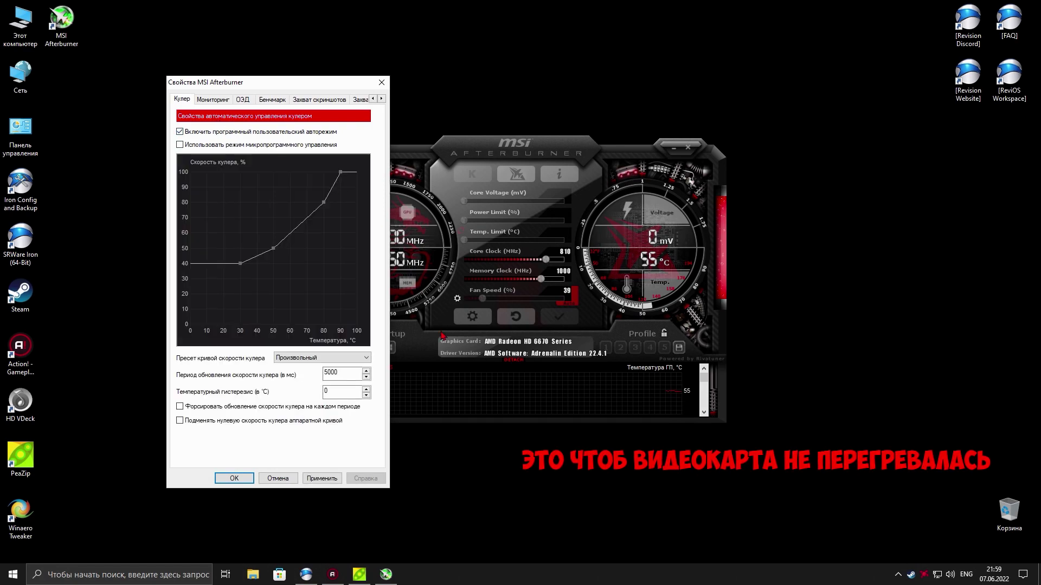
{"action": "left_click", "coordinate": [322, 479]}
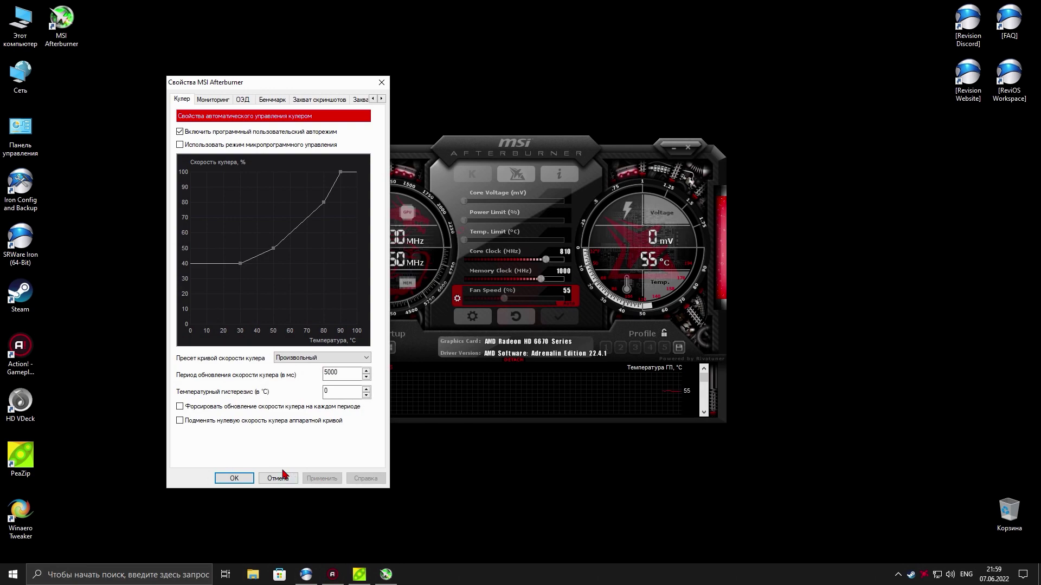
{"action": "left_click", "coordinate": [239, 479]}
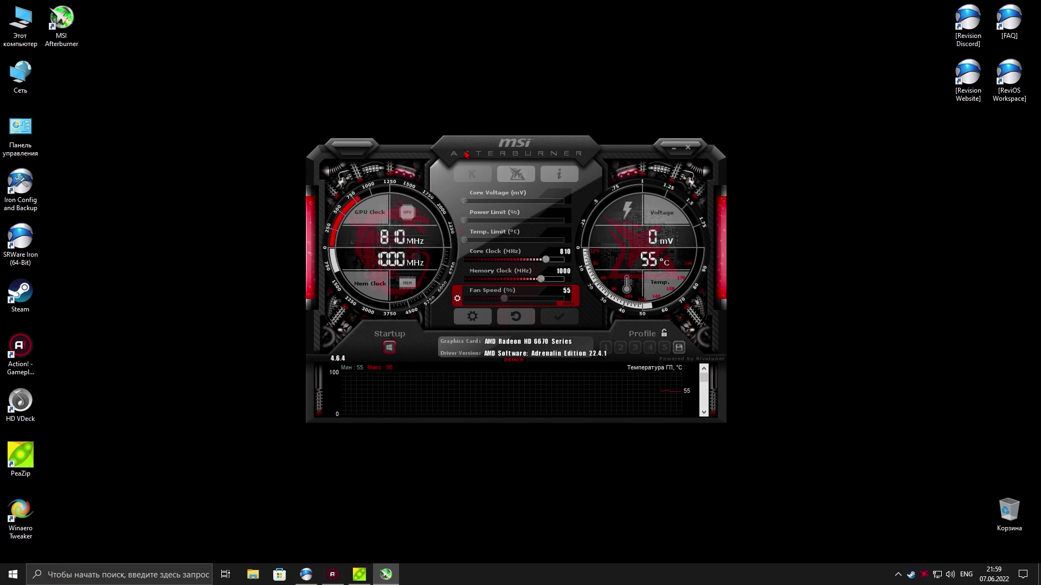
{"action": "left_click_drag", "start_coordinate": [712, 141], "coordinate": [948, 128]}
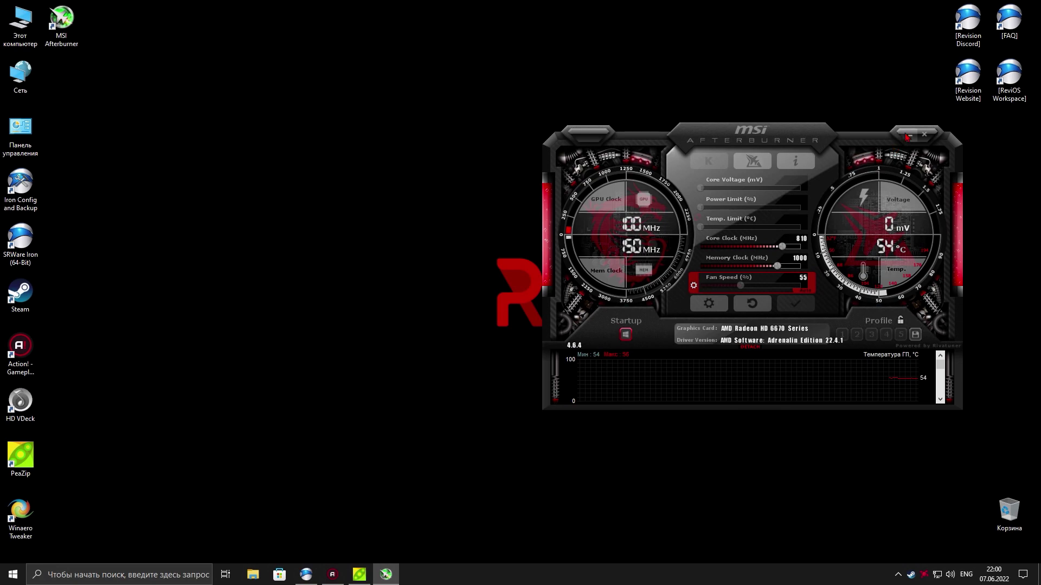
{"action": "left_click", "coordinate": [908, 135]}
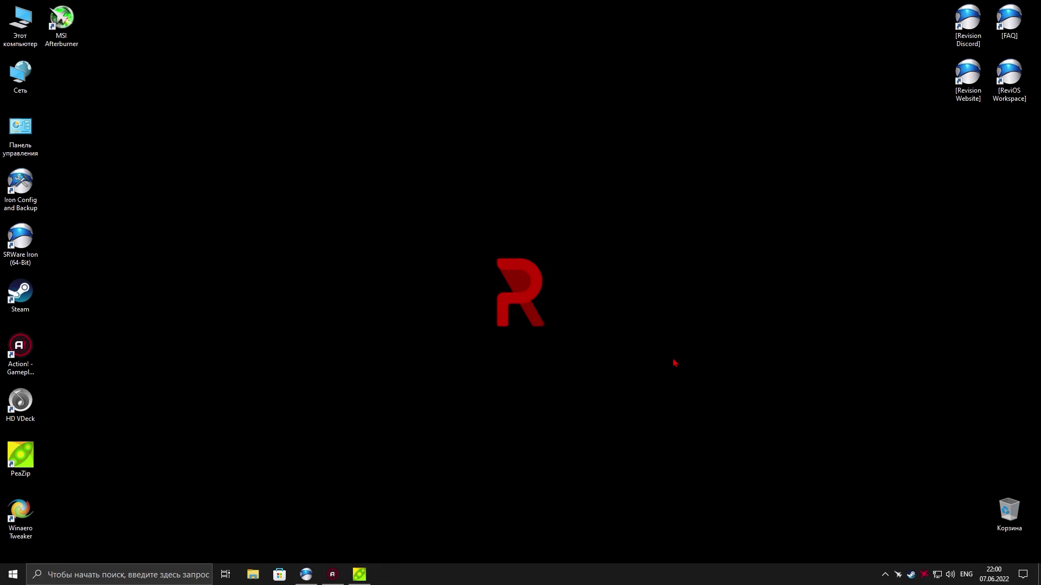